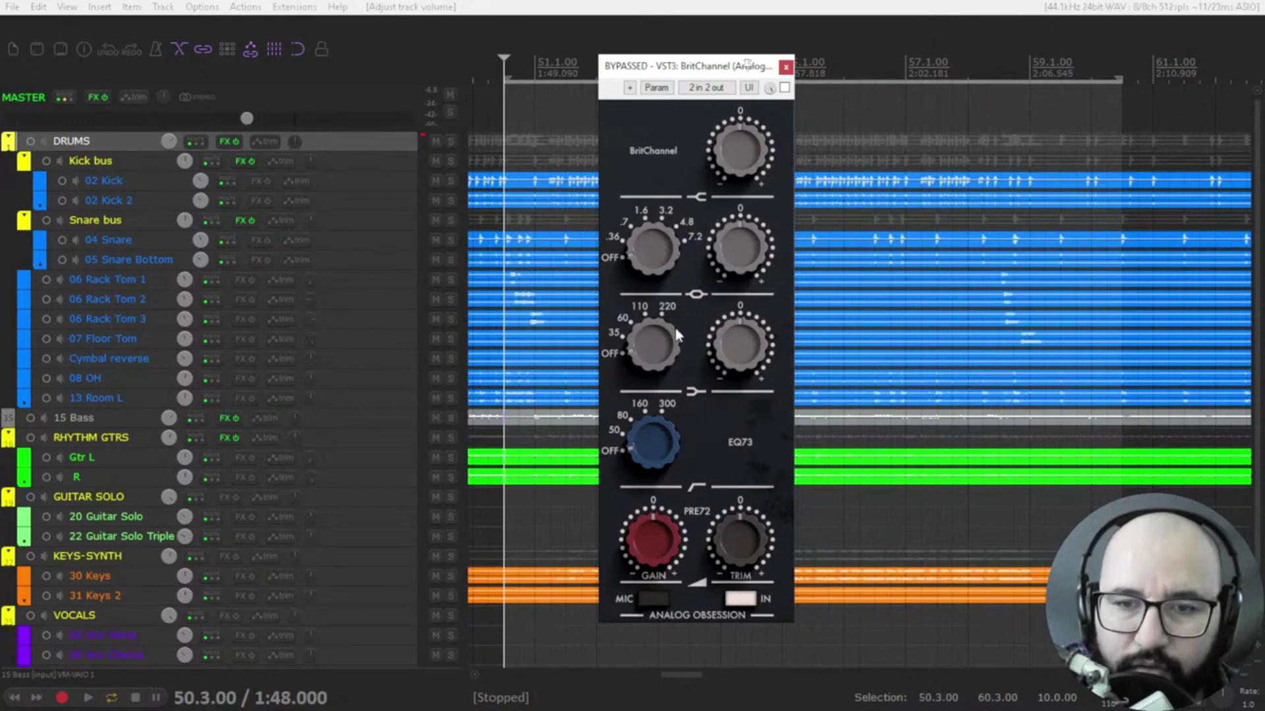
# - Try the high-band gain knob of BritChannel and return it to 0
pyautogui.moveTo(725, 148)
pyautogui.mouseDown()
pyautogui.moveTo(725, 112)
pyautogui.moveTo(725, 170)
pyautogui.moveTo(725, 142)
pyautogui.mouseUp()
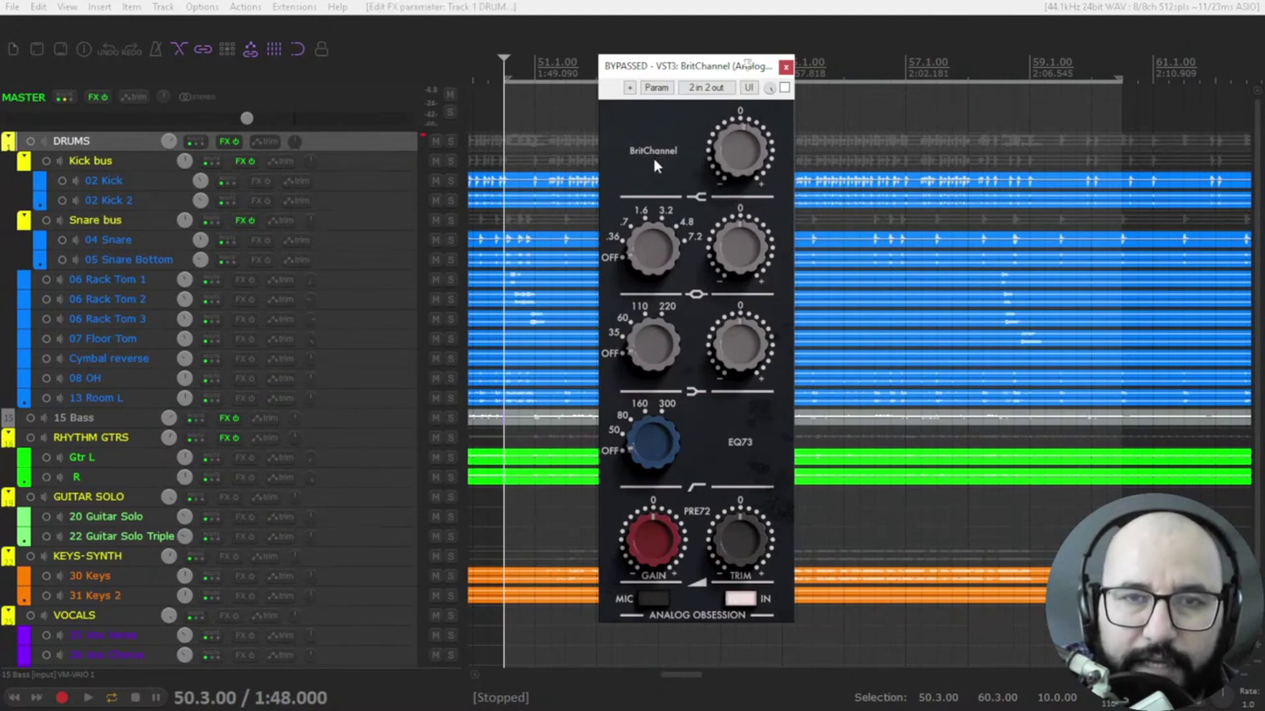
pyautogui.moveTo(731, 161); pyautogui.dragTo(733, 129)
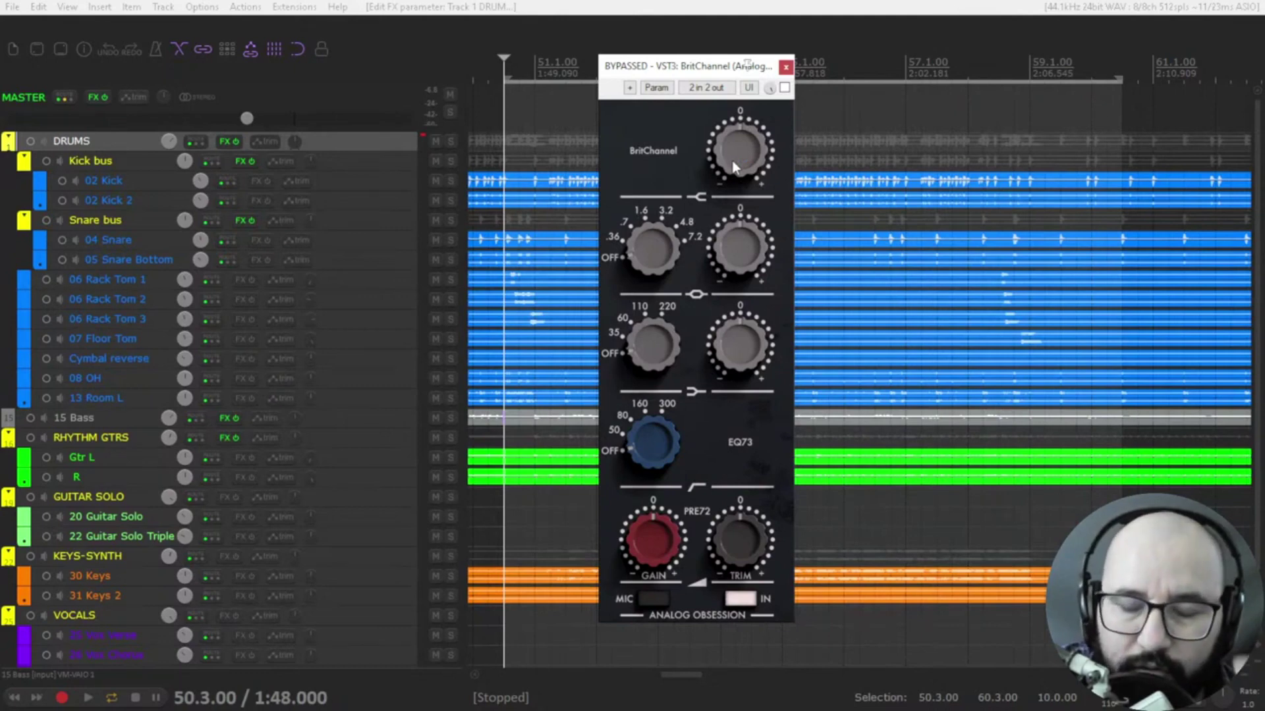
pyautogui.moveTo(733, 161)
pyautogui.mouseDown()
pyautogui.moveTo(733, 149)
pyautogui.moveTo(732, 160)
pyautogui.mouseUp()
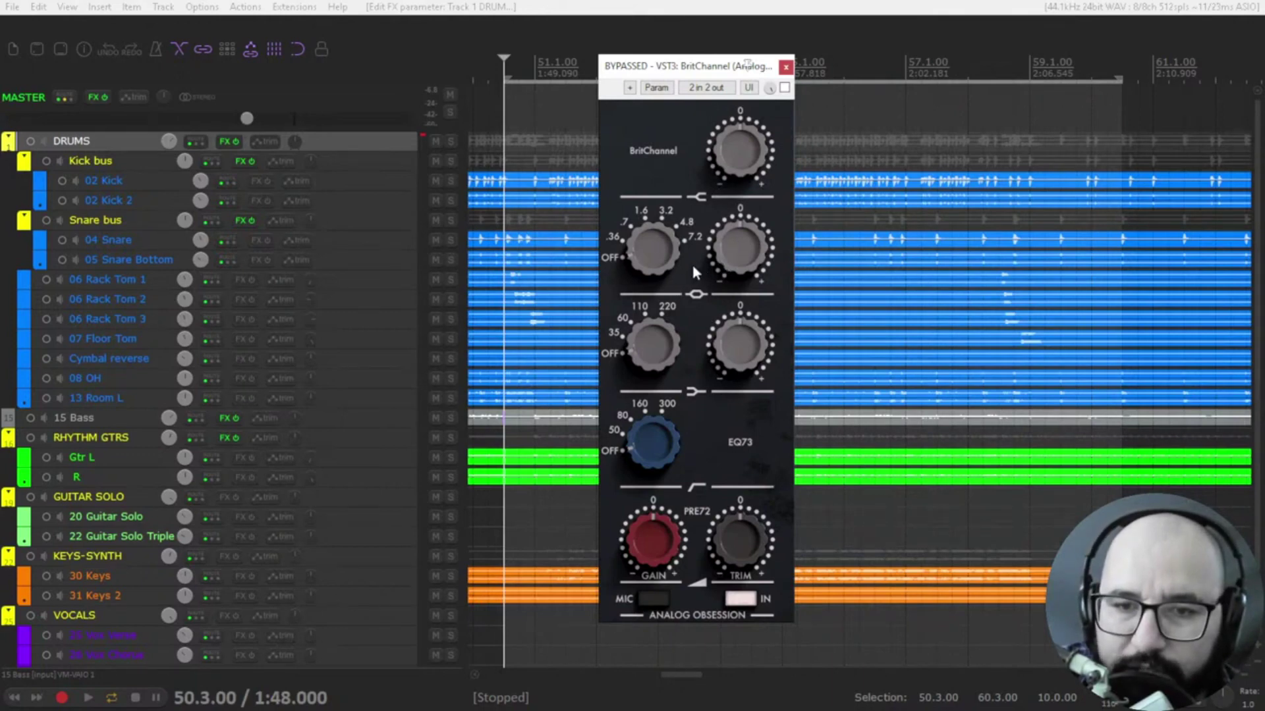
# - Sweep BritChannel's mid-band frequency through .36, 7.2 and .7 kHz, then return it to OFF
pyautogui.click(652, 249)
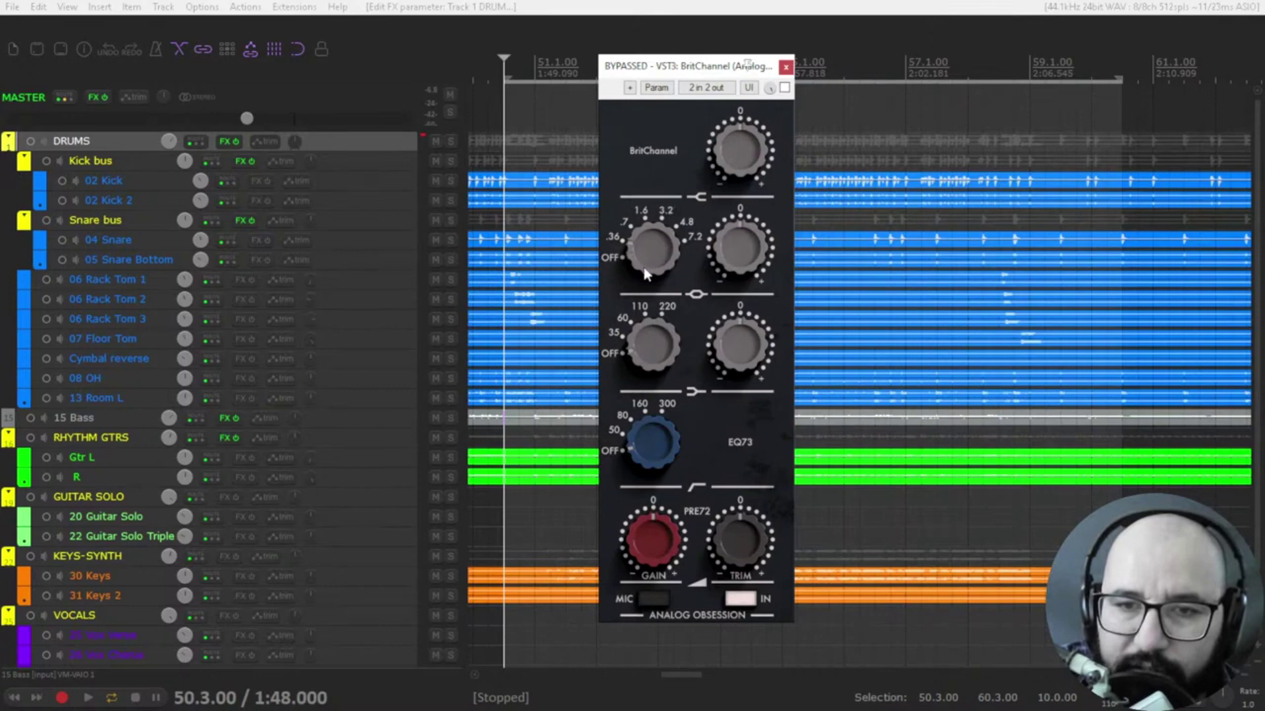
pyautogui.click(641, 248)
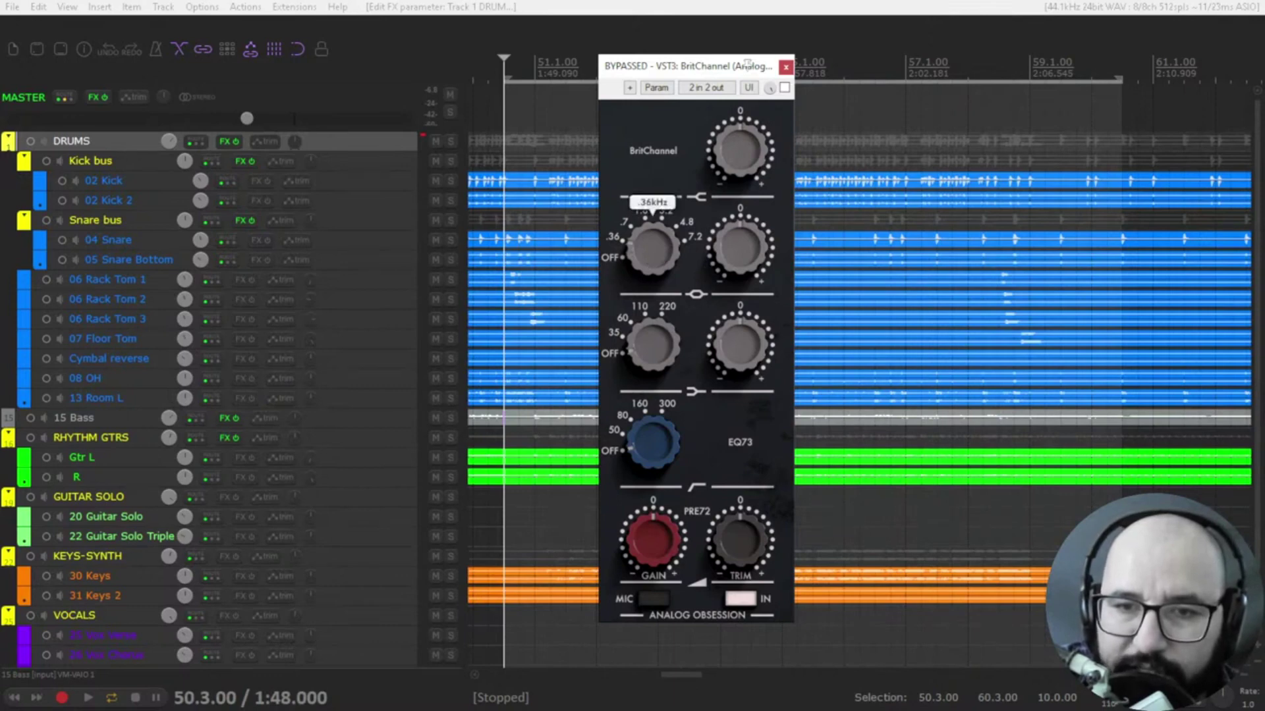
pyautogui.moveTo(641, 248); pyautogui.dragTo(642, 182)
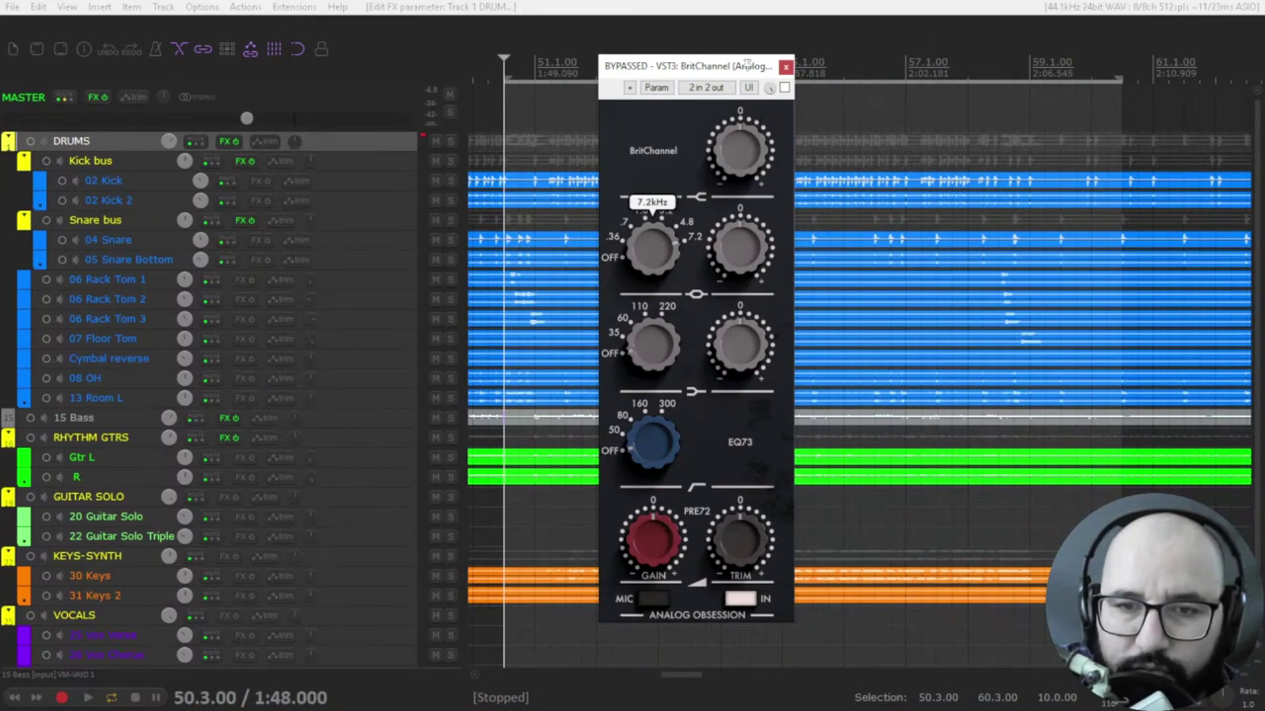
pyautogui.moveTo(642, 182); pyautogui.dragTo(642, 234)
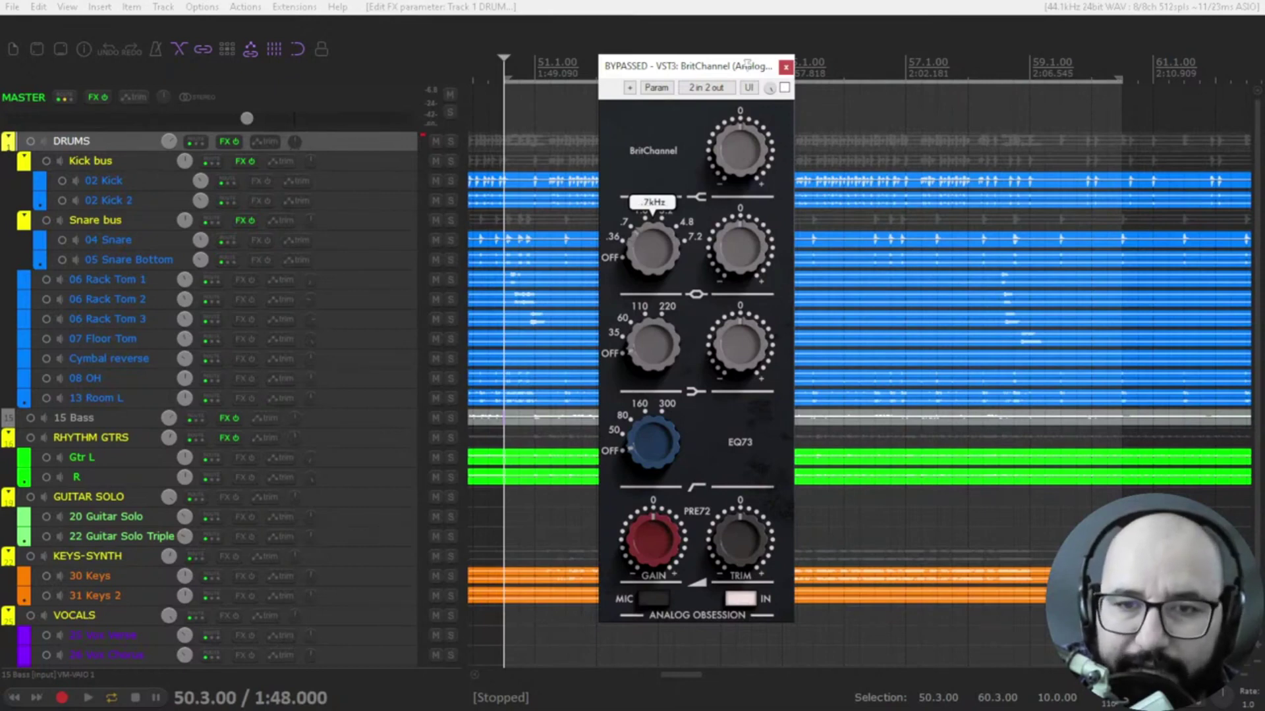
pyautogui.moveTo(642, 234); pyautogui.dragTo(641, 243)
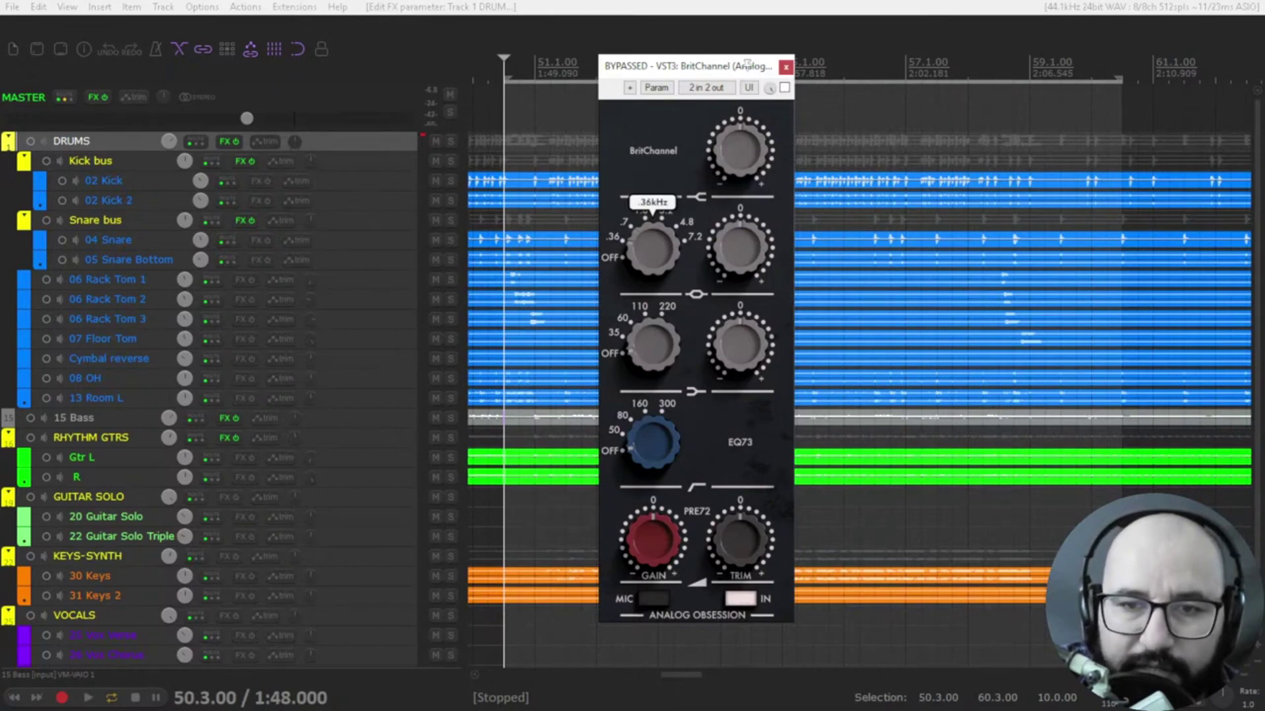
pyautogui.moveTo(642, 244); pyautogui.dragTo(642, 234)
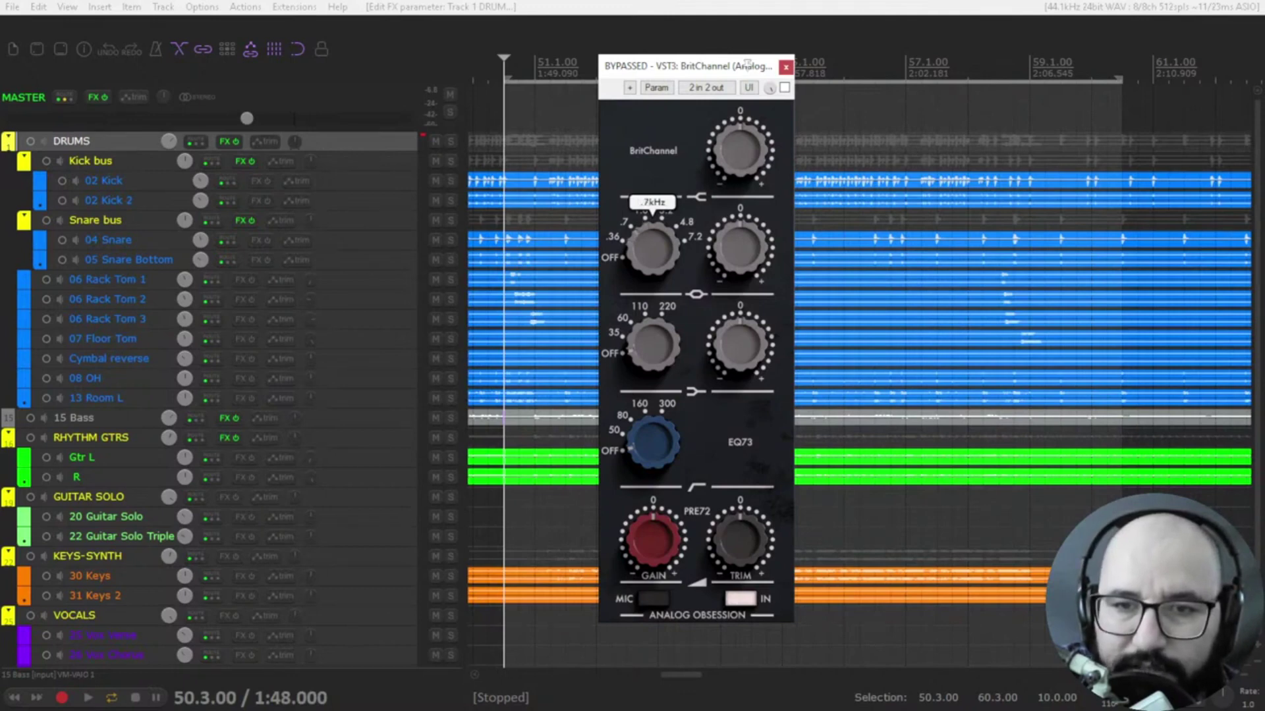
pyautogui.moveTo(641, 234); pyautogui.dragTo(642, 264)
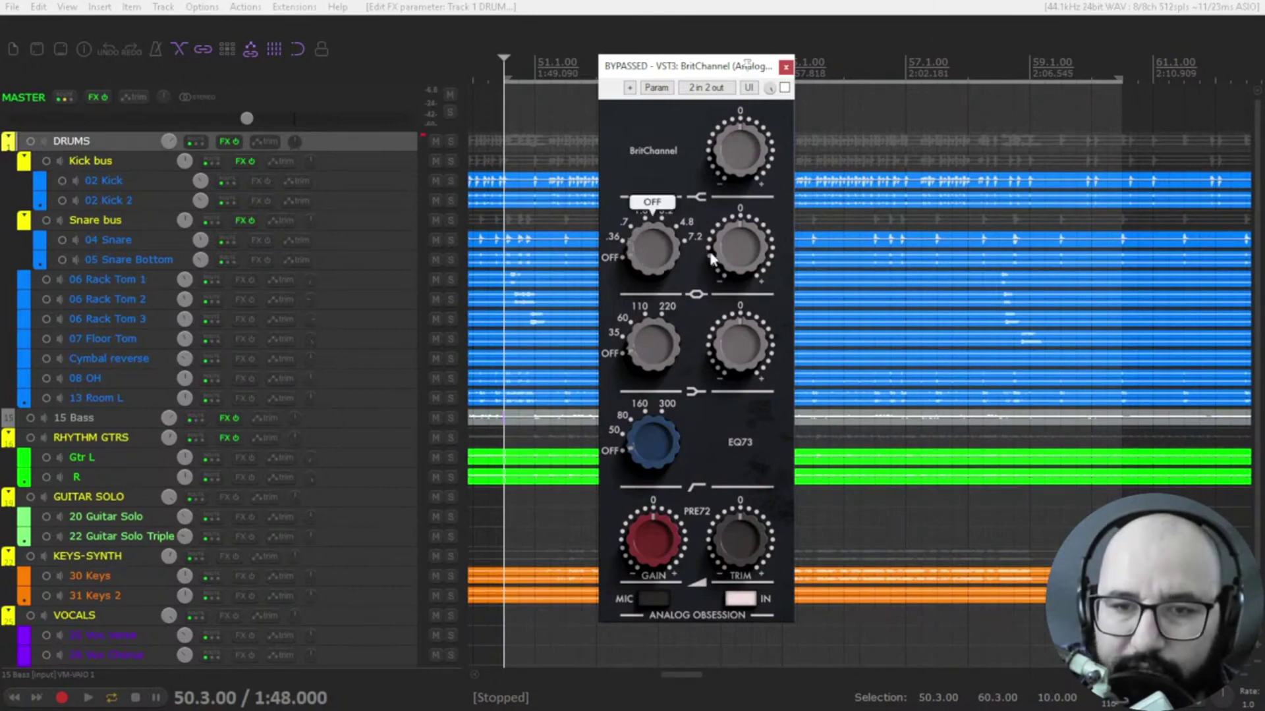
# - Try BritChannel's mid-band gain, low-band frequency and high-pass filter knobs, returning the frequency and filter to OFF
pyautogui.moveTo(720, 249); pyautogui.dragTo(720, 249)
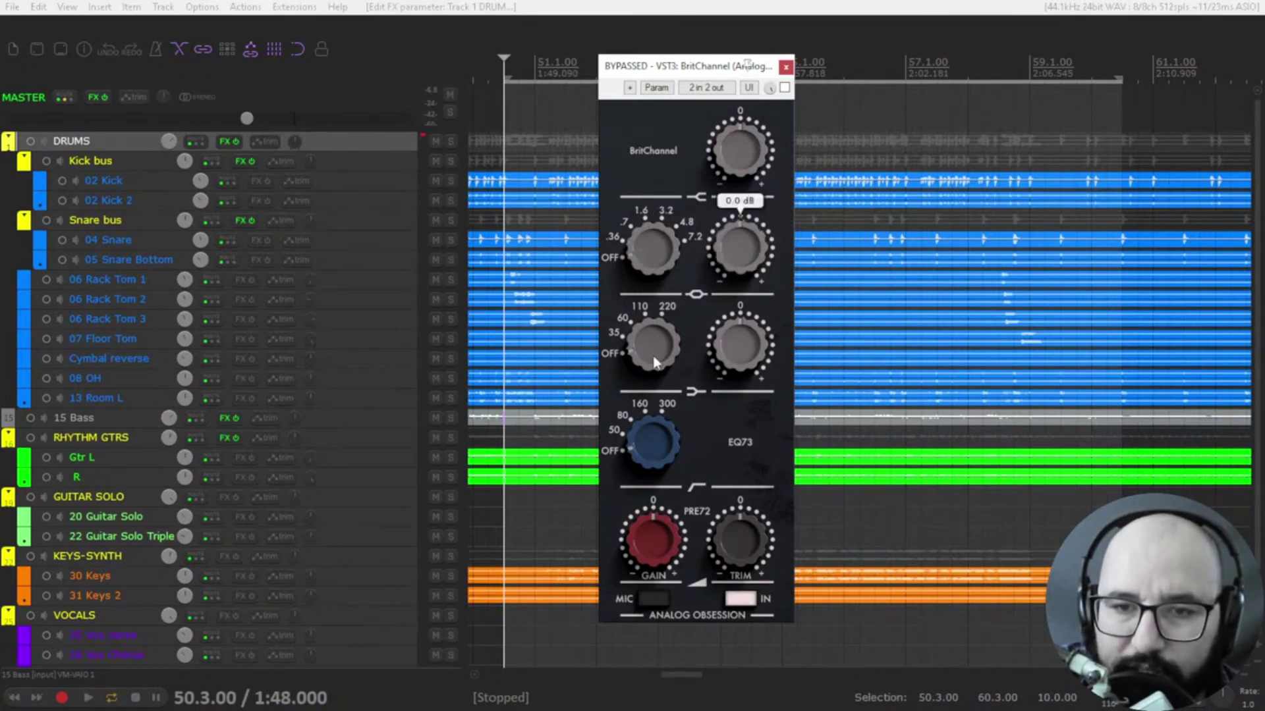
pyautogui.moveTo(644, 350); pyautogui.dragTo(644, 338)
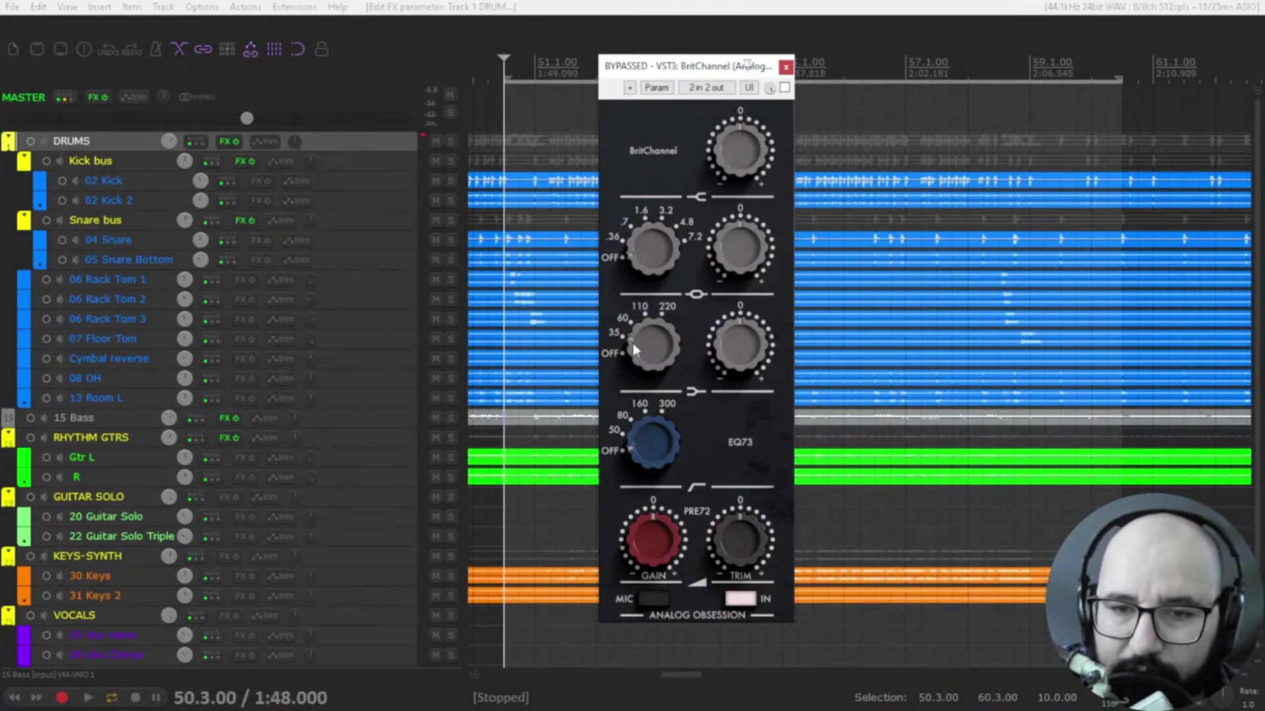
pyautogui.moveTo(637, 350)
pyautogui.mouseDown()
pyautogui.moveTo(638, 313)
pyautogui.moveTo(644, 350)
pyautogui.mouseUp()
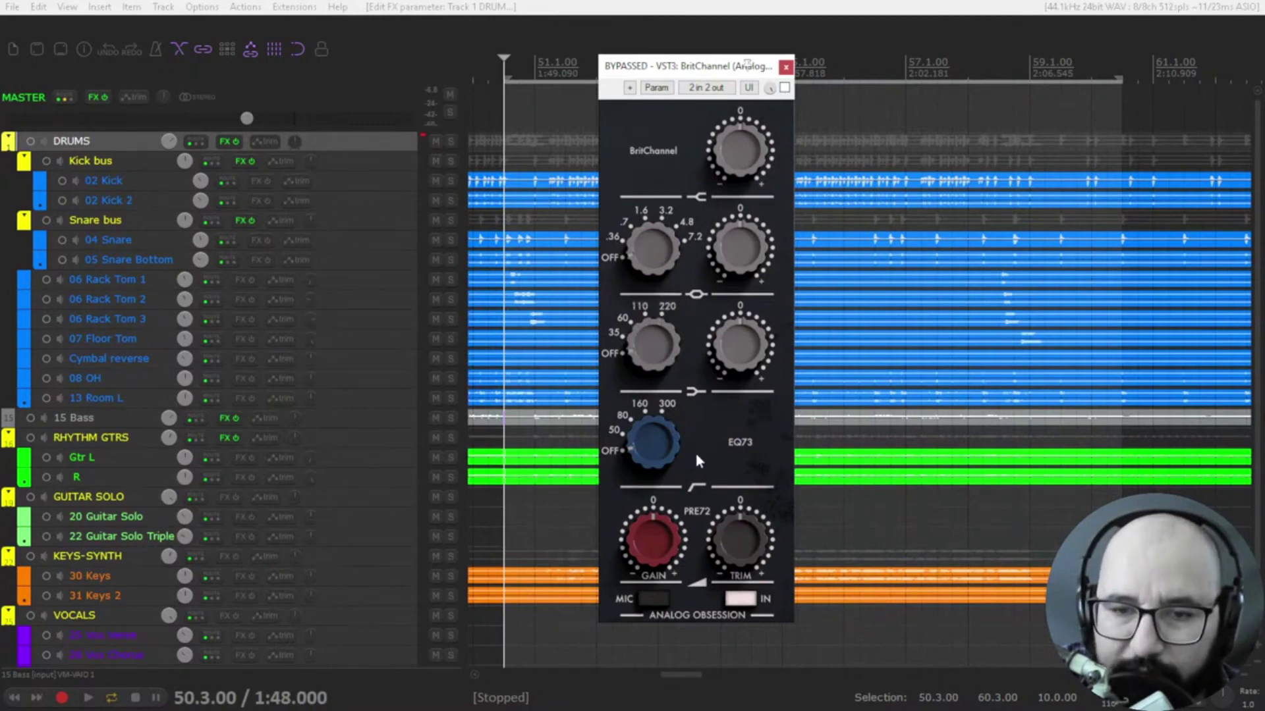
pyautogui.moveTo(643, 439); pyautogui.dragTo(625, 468)
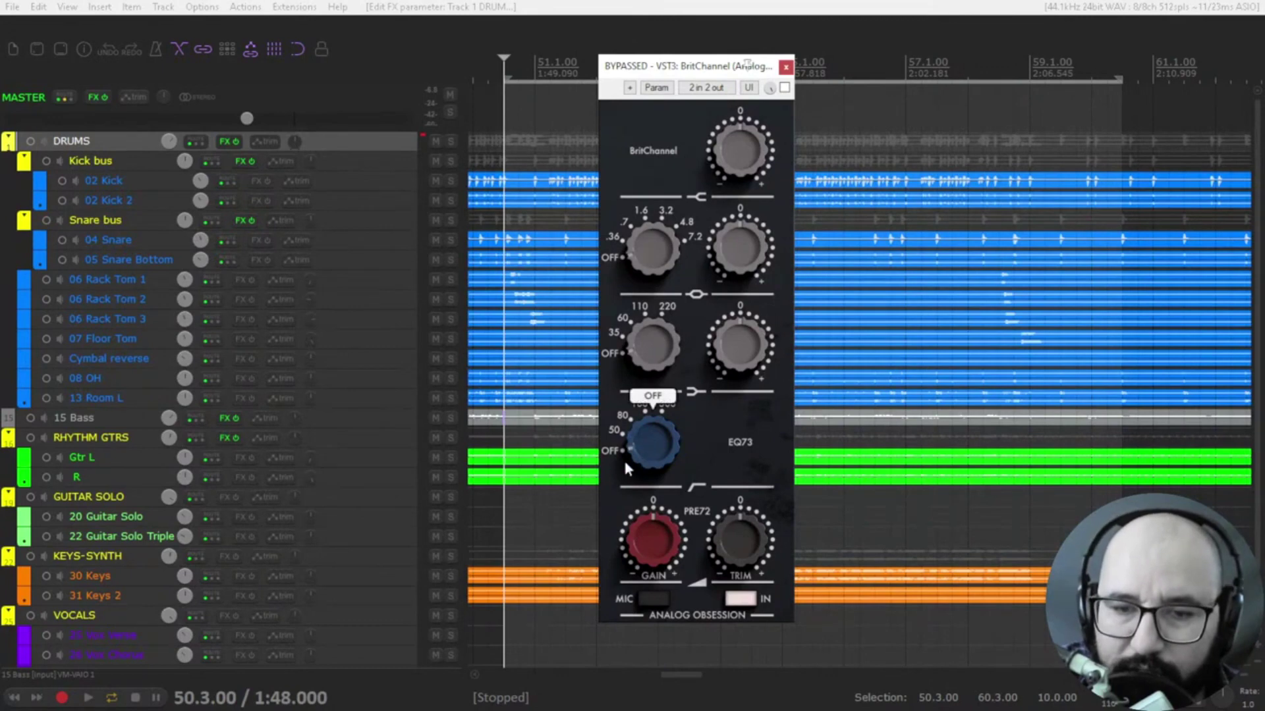
# - Try the preamp gain at 3.4 dB and reset it to 0, and switch MIC mode on and off again
pyautogui.moveTo(652, 554); pyautogui.dragTo(652, 547)
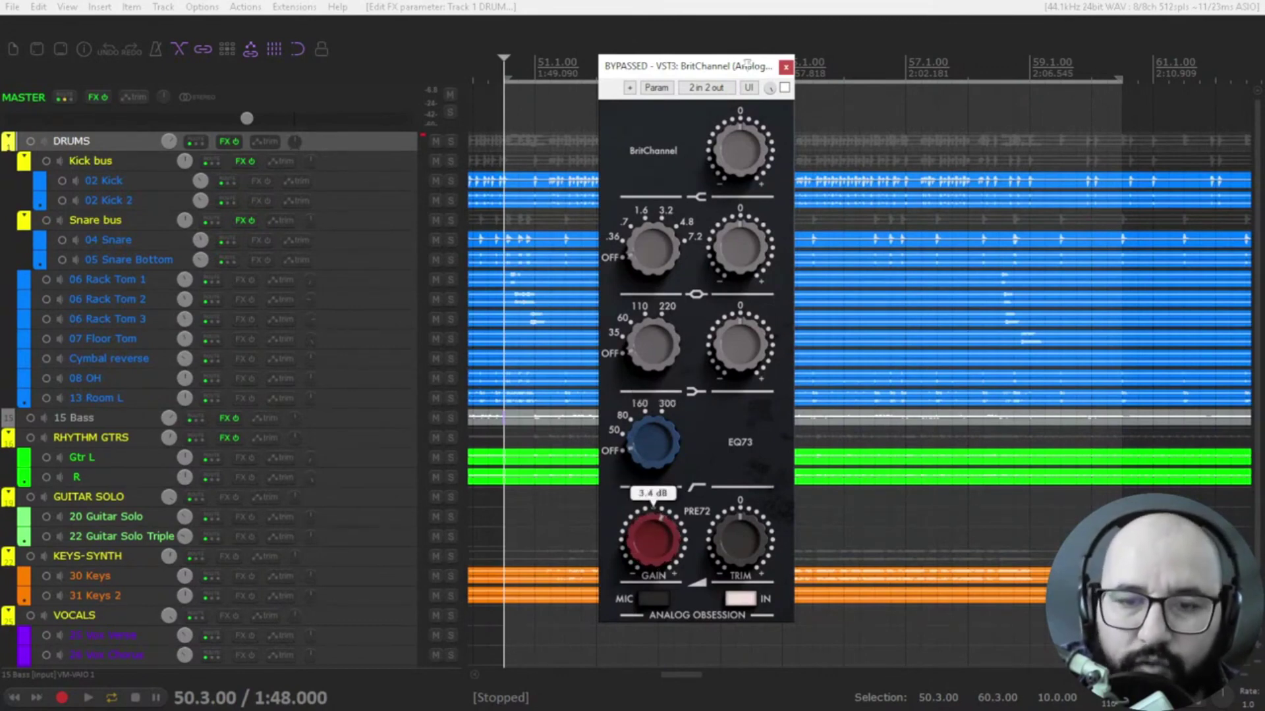
pyautogui.doubleClick(650, 552)
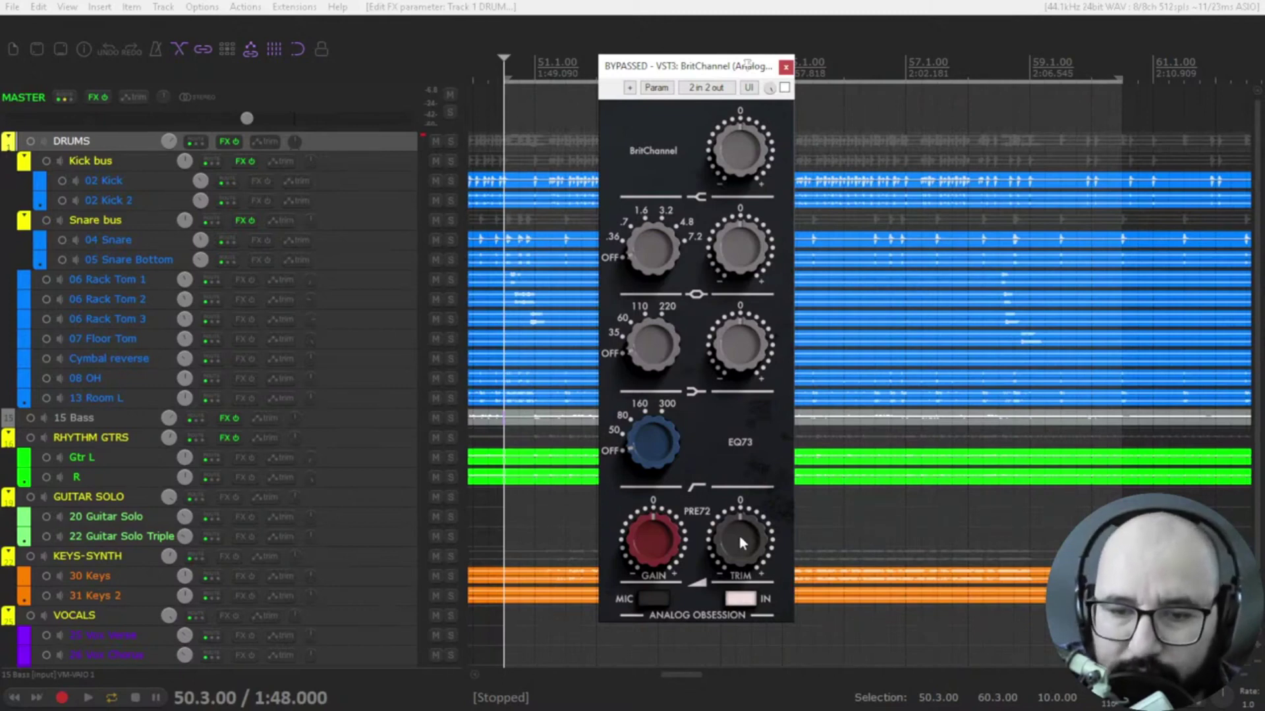
pyautogui.click(654, 600)
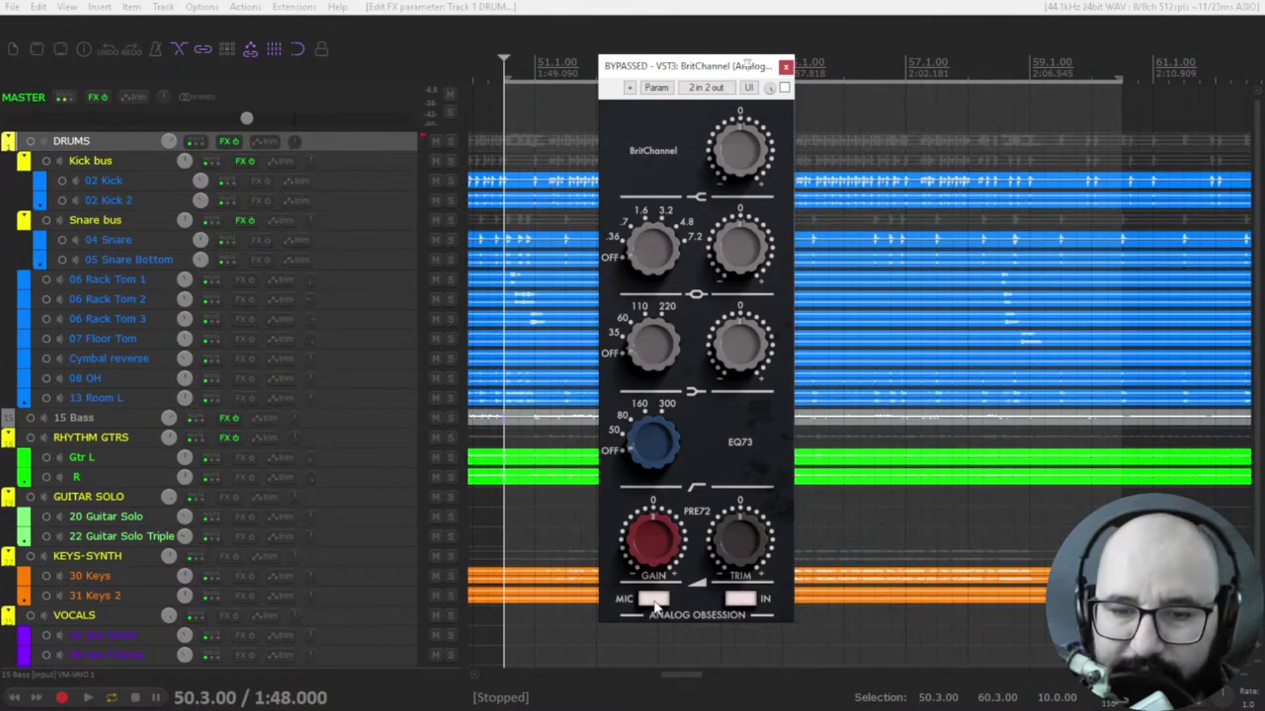
pyautogui.click(654, 601)
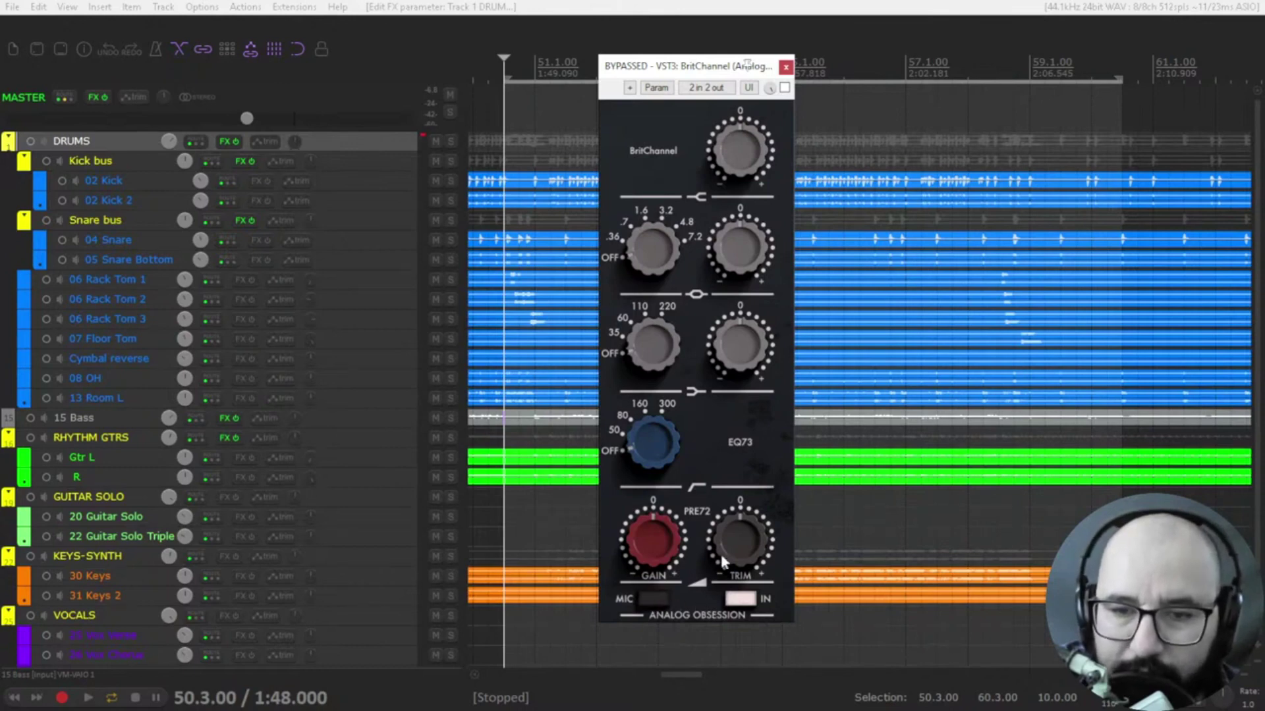
pyautogui.moveTo(727, 539)
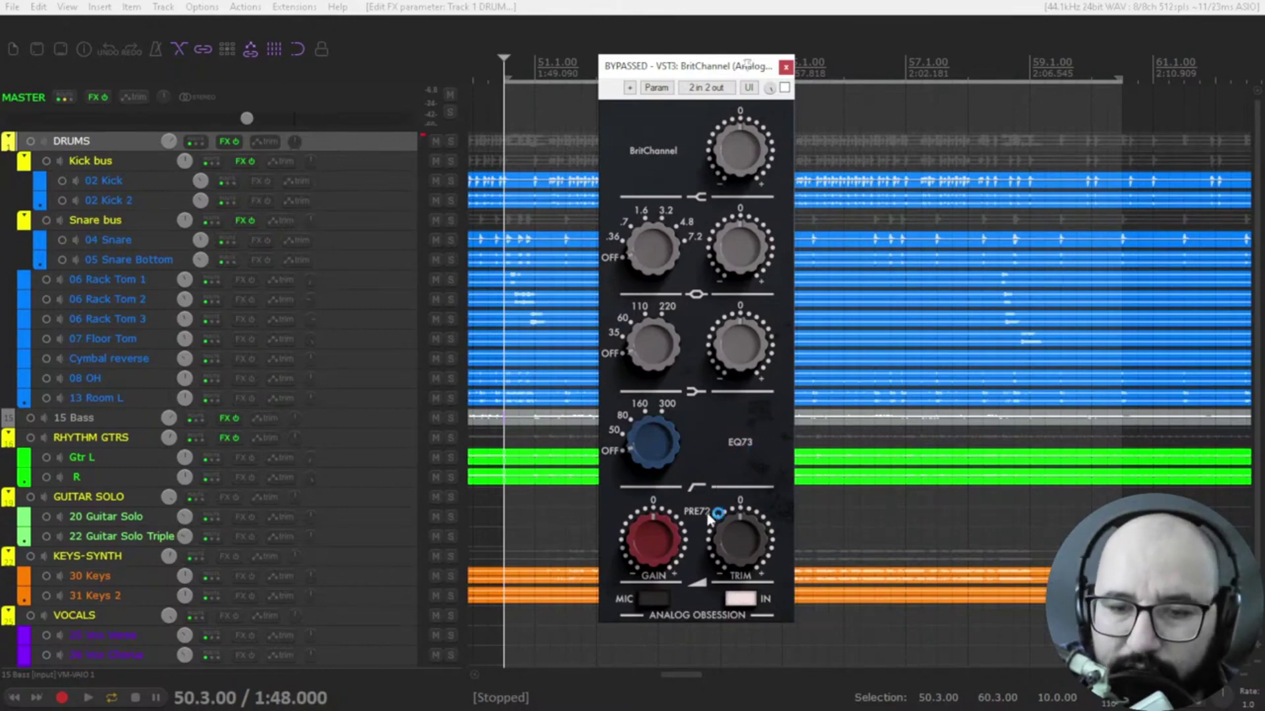
pyautogui.click(695, 616)
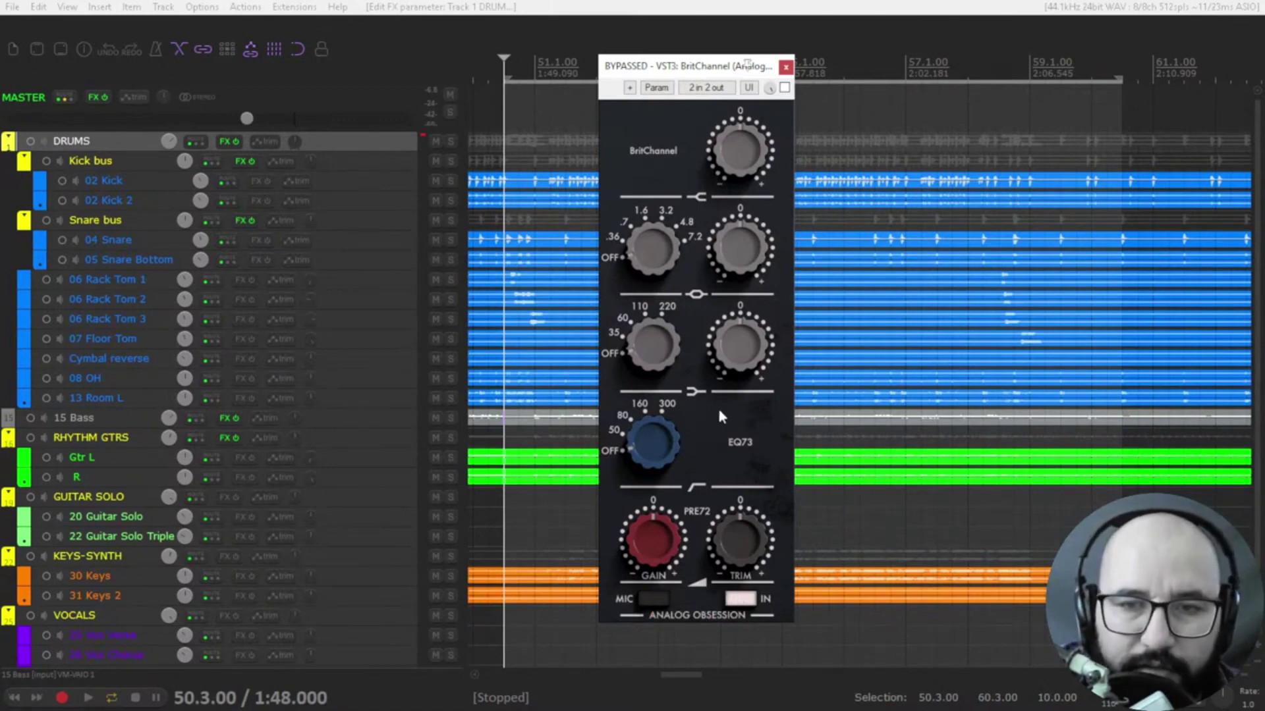
# - Close BritChannel and open the Britpressor plugin on the DRUMS track
pyautogui.click(786, 67)
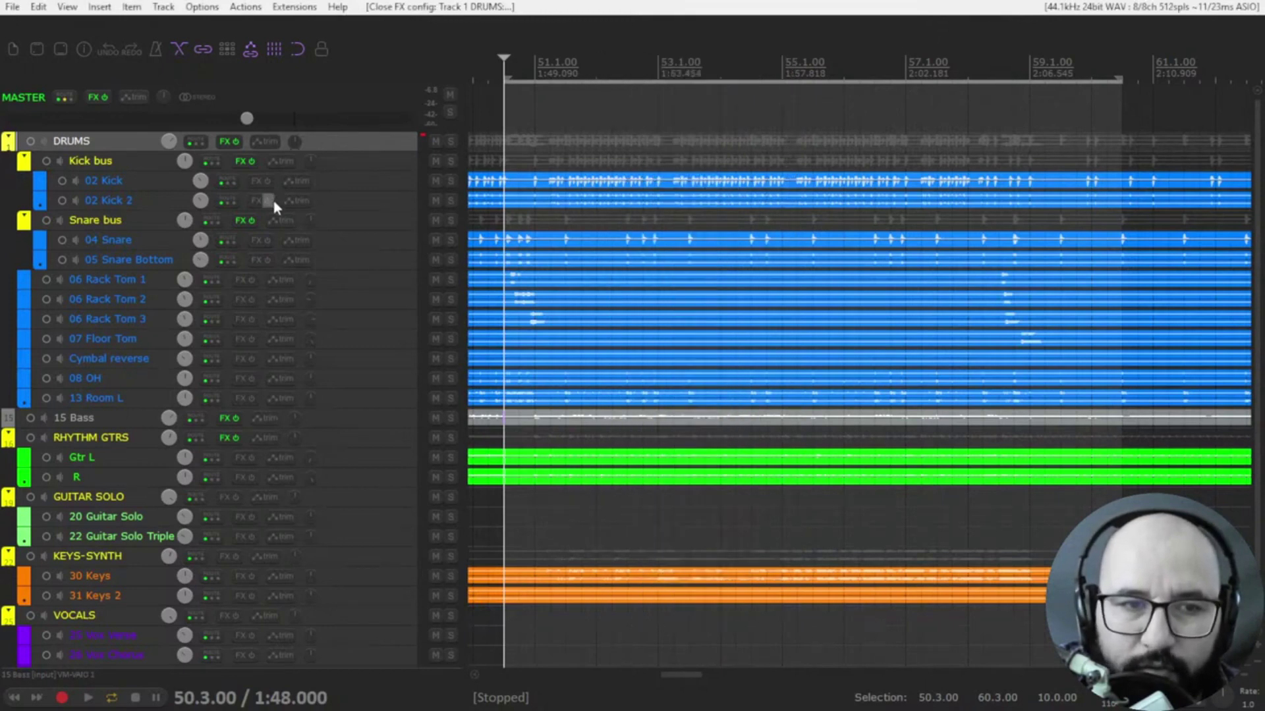
pyautogui.rightClick(225, 144)
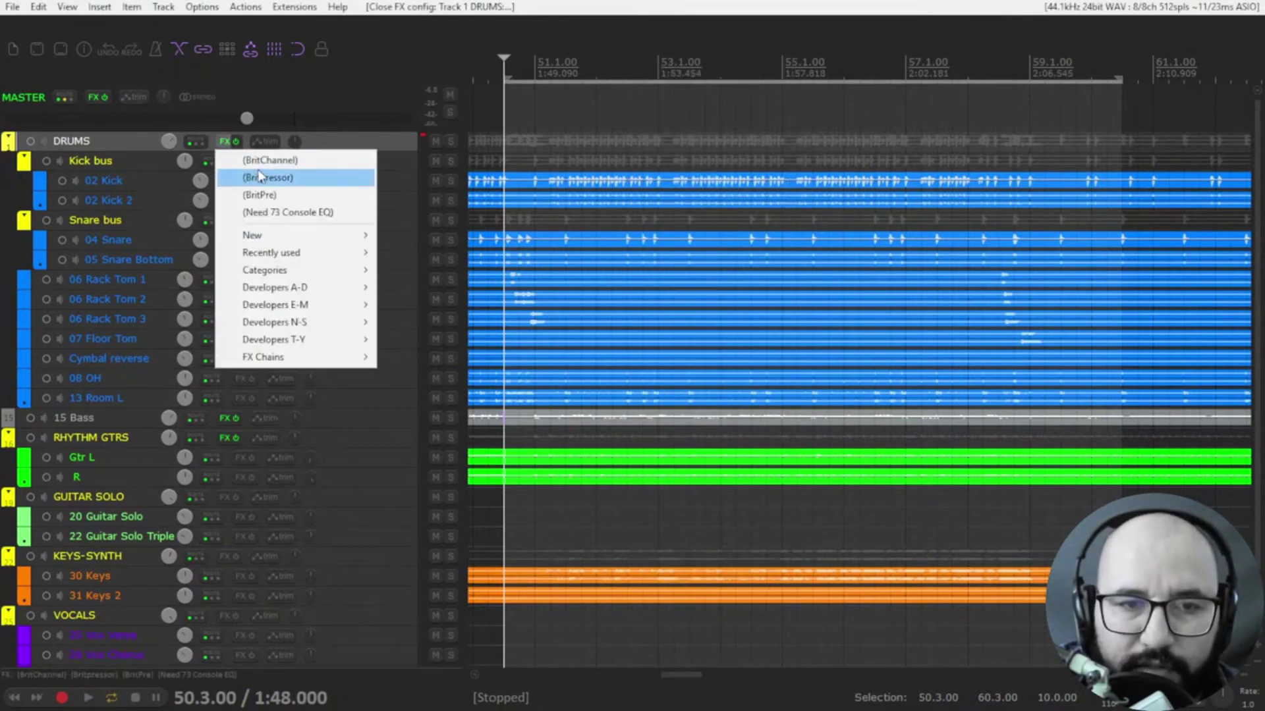
pyautogui.click(263, 178)
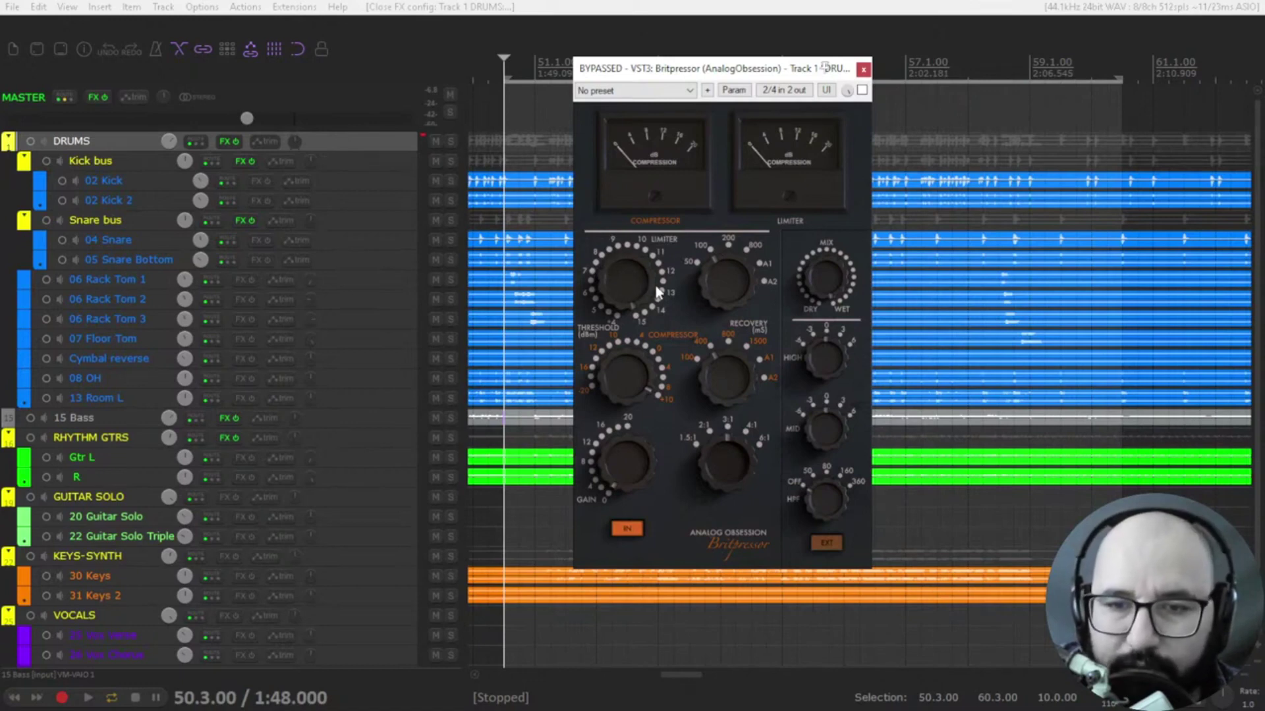
# - Try Britpressor's limiter threshold and recovery knobs, leaving the recovery at 50 ms
pyautogui.moveTo(639, 286); pyautogui.dragTo(638, 349)
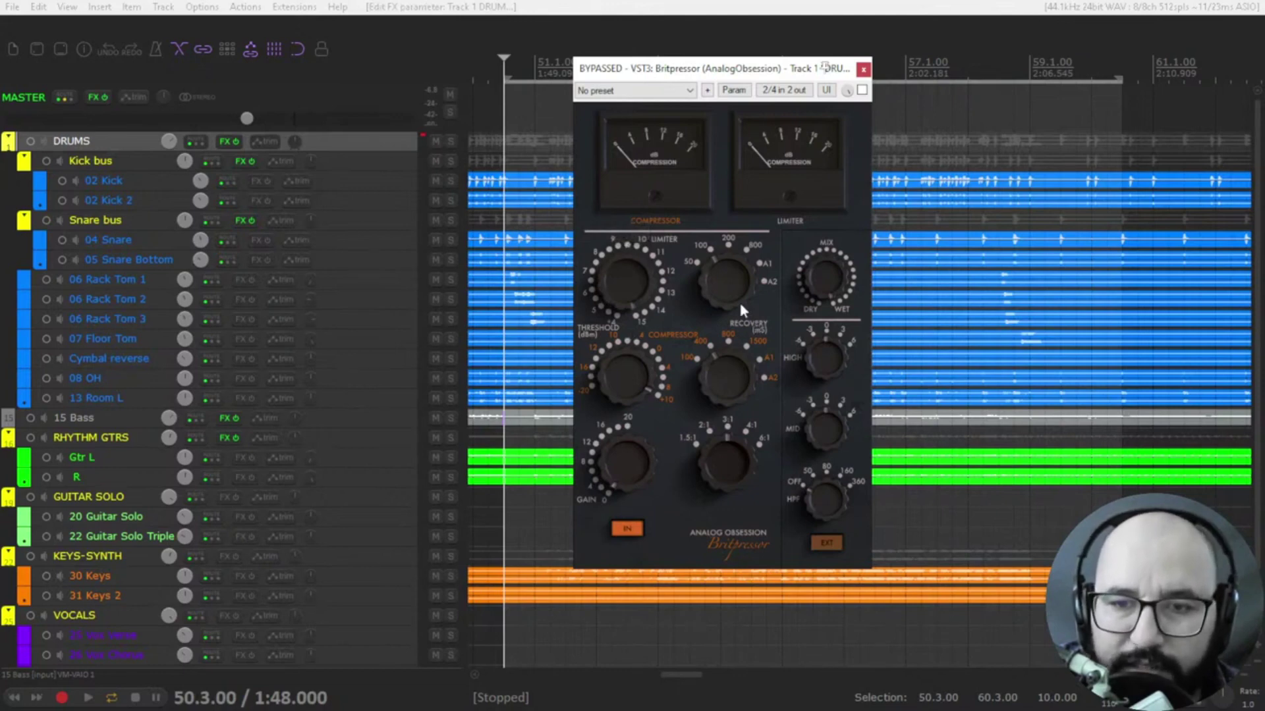
pyautogui.moveTo(722, 292); pyautogui.dragTo(722, 291)
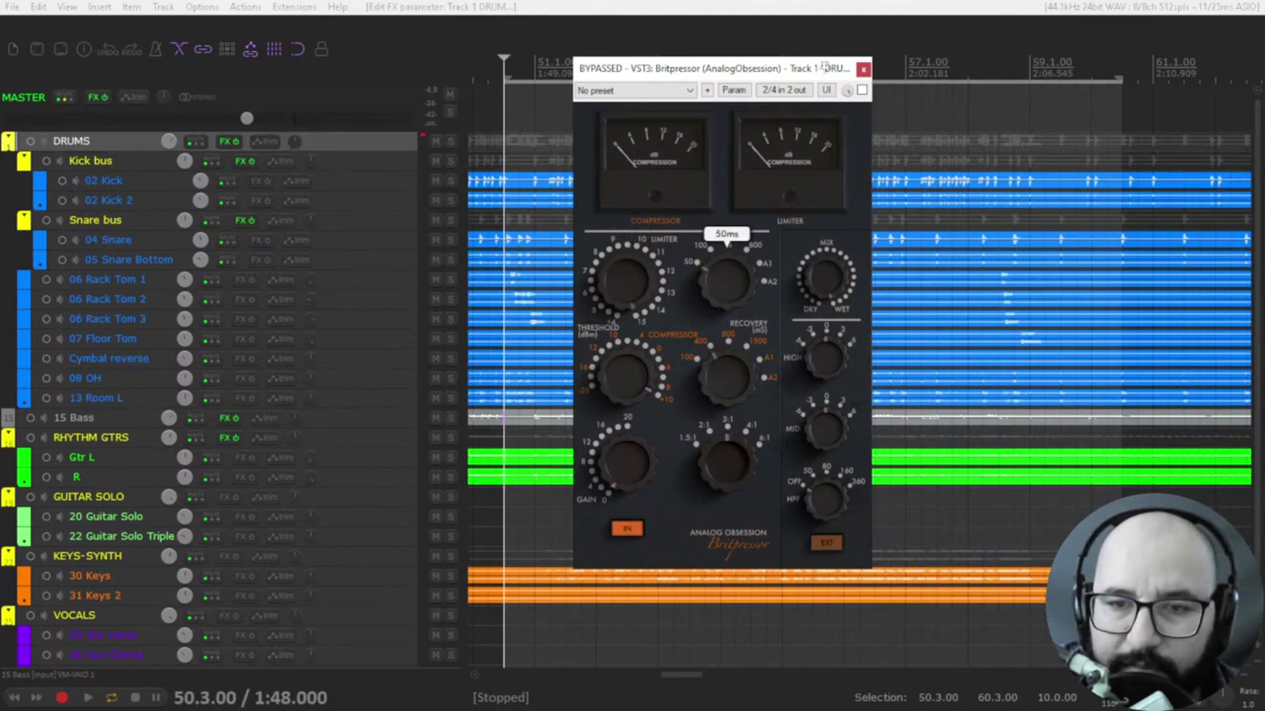
pyautogui.moveTo(721, 292)
pyautogui.mouseDown()
pyautogui.moveTo(721, 273)
pyautogui.moveTo(718, 291)
pyautogui.mouseUp()
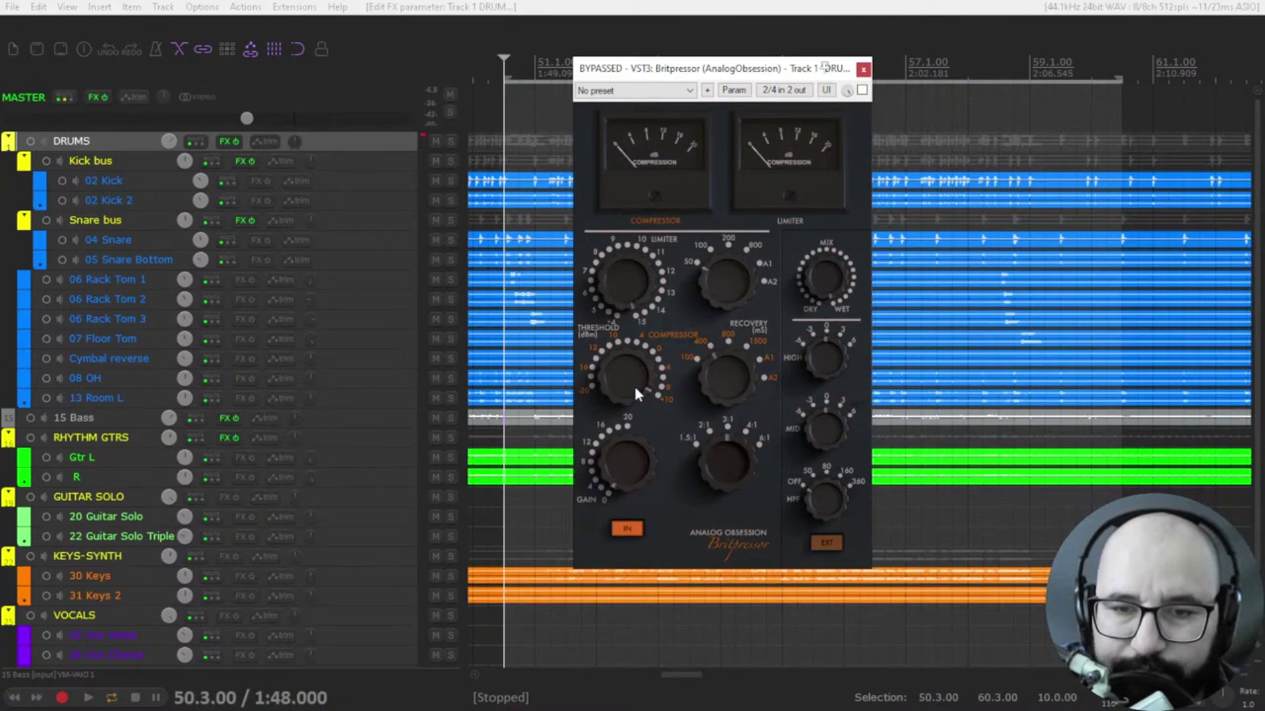
# - Try Britpressor's compressor threshold, recovery, gain and ratio knobs and return each to its starting position
pyautogui.moveTo(635, 393); pyautogui.dragTo(635, 390)
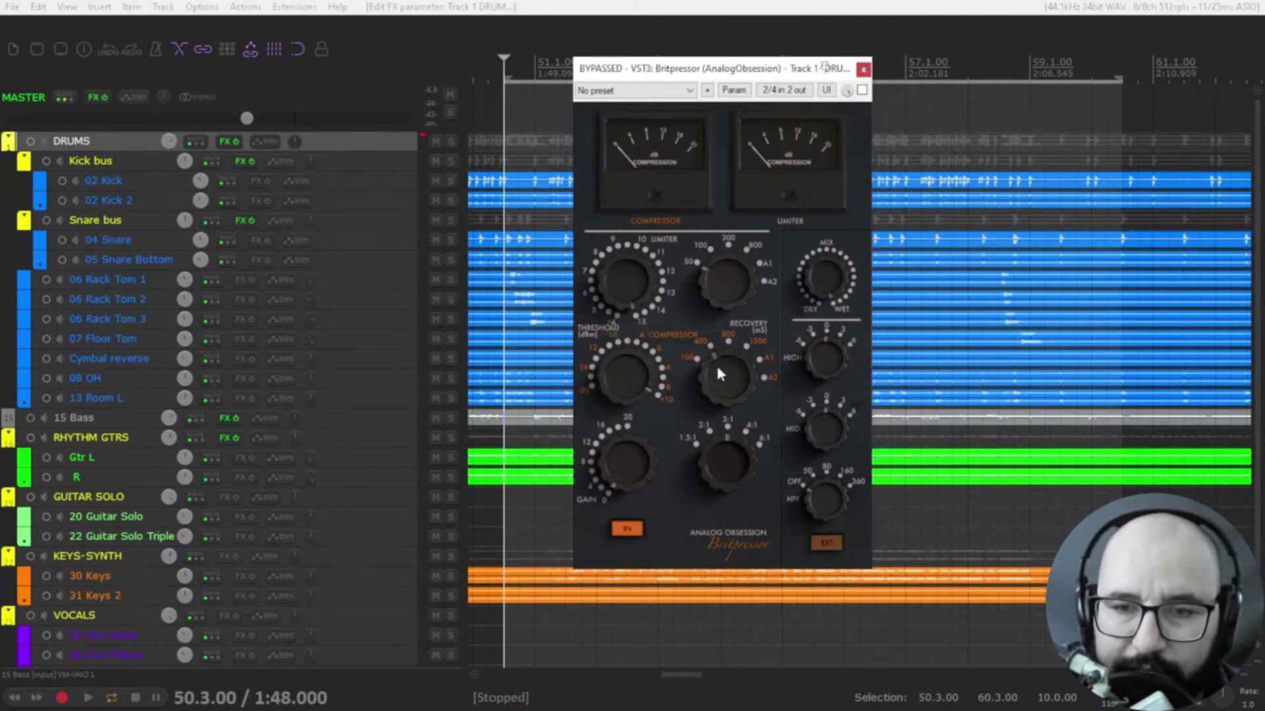
pyautogui.moveTo(711, 369); pyautogui.dragTo(712, 369)
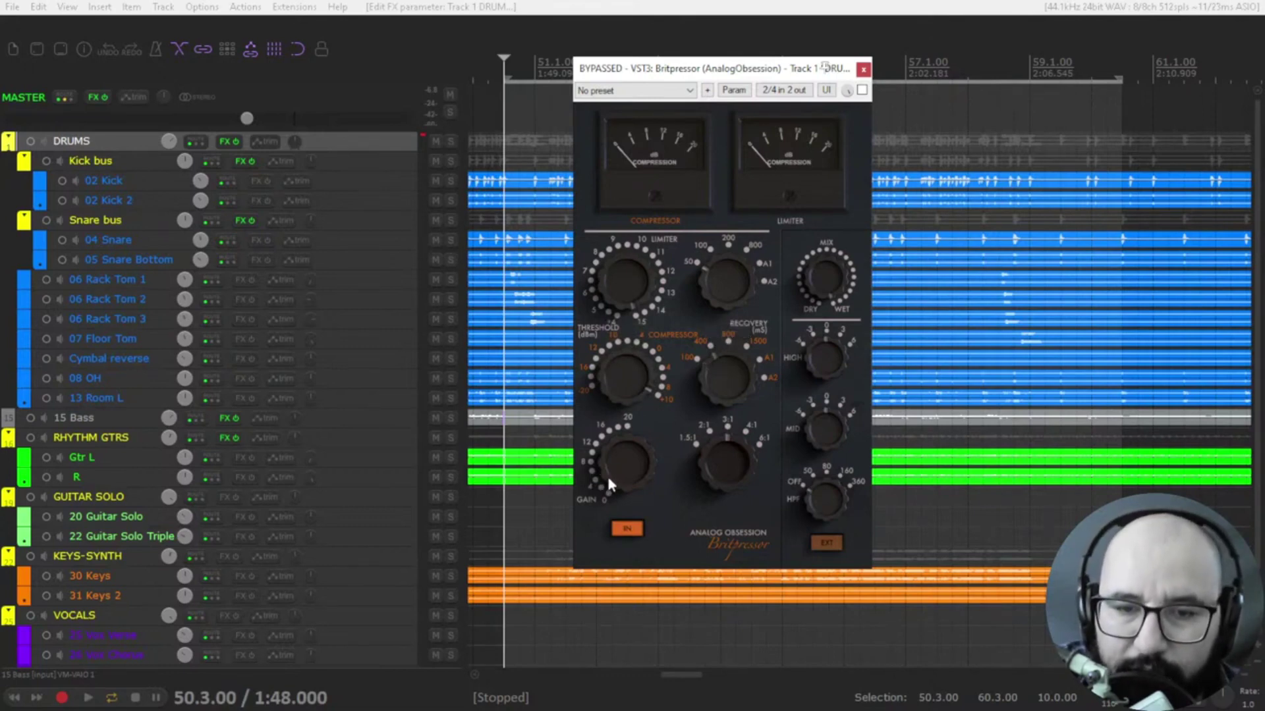
pyautogui.moveTo(609, 479); pyautogui.dragTo(623, 476)
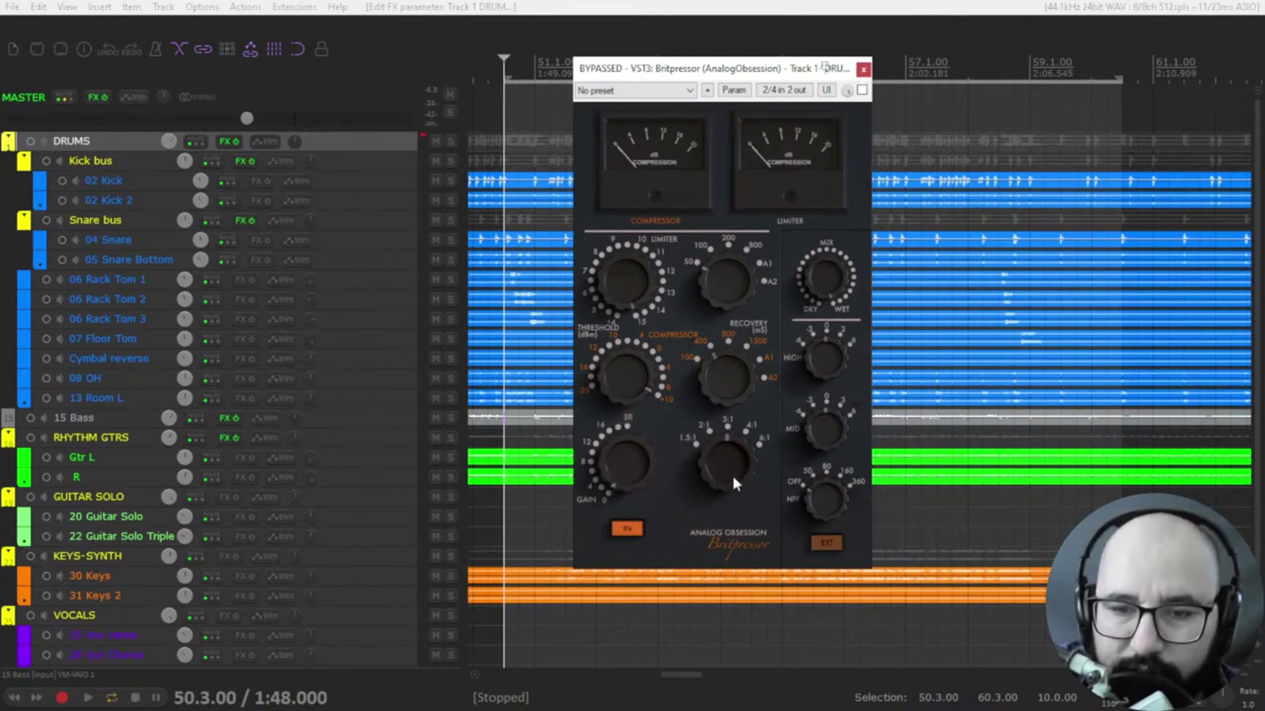
pyautogui.moveTo(734, 460); pyautogui.dragTo(734, 460)
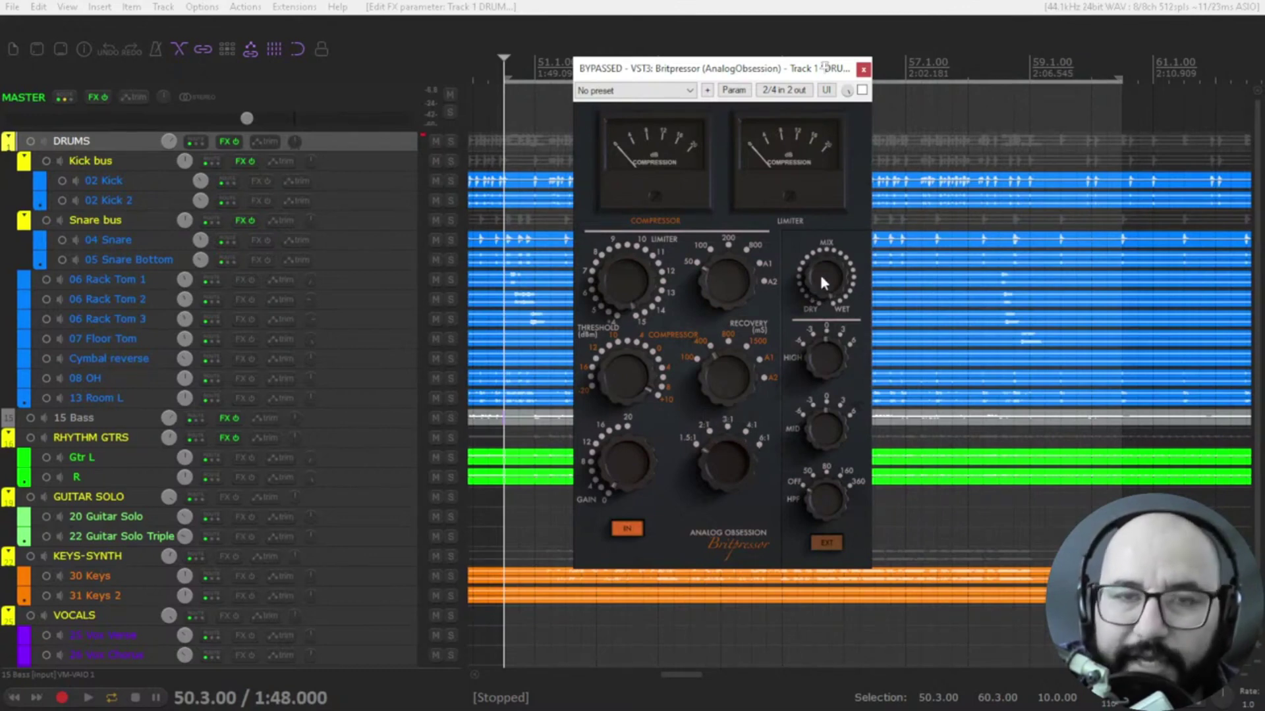
# - Try Britpressor's mix at 95/5 and its High and EXT controls, restore them, and close the plugin window
pyautogui.moveTo(835, 273); pyautogui.dragTo(836, 395)
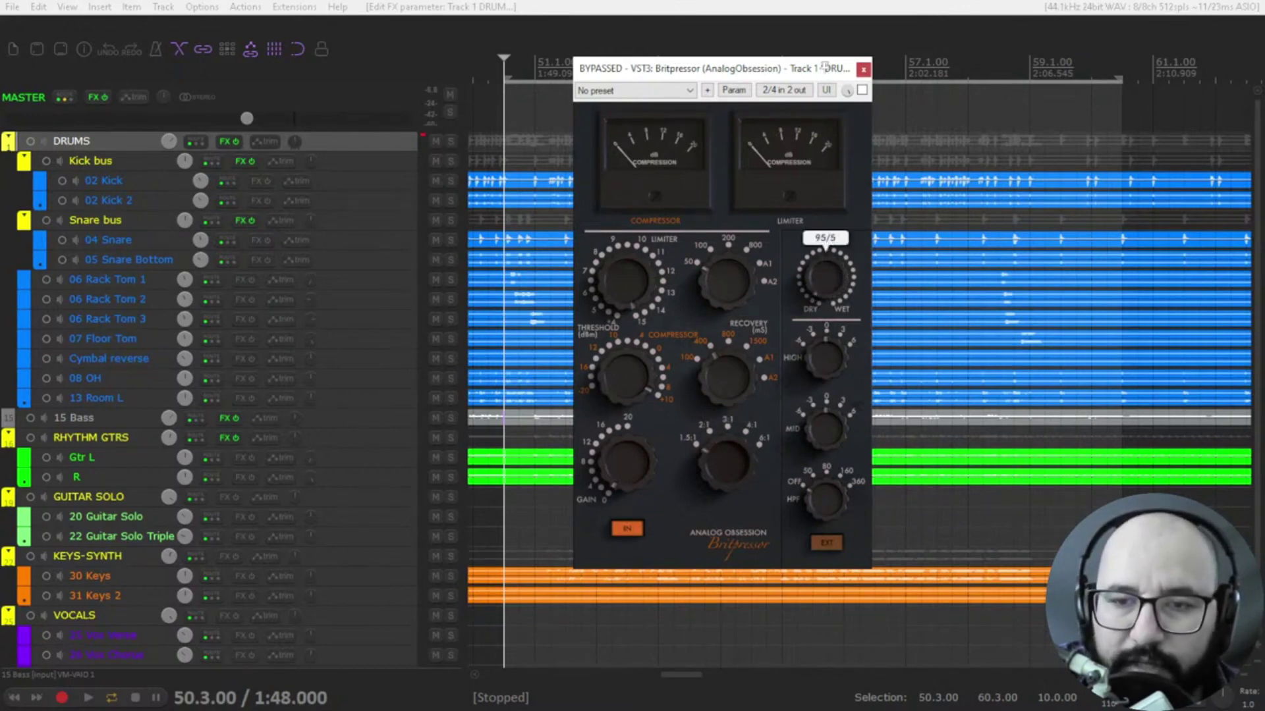
pyautogui.moveTo(820, 272); pyautogui.dragTo(821, 269)
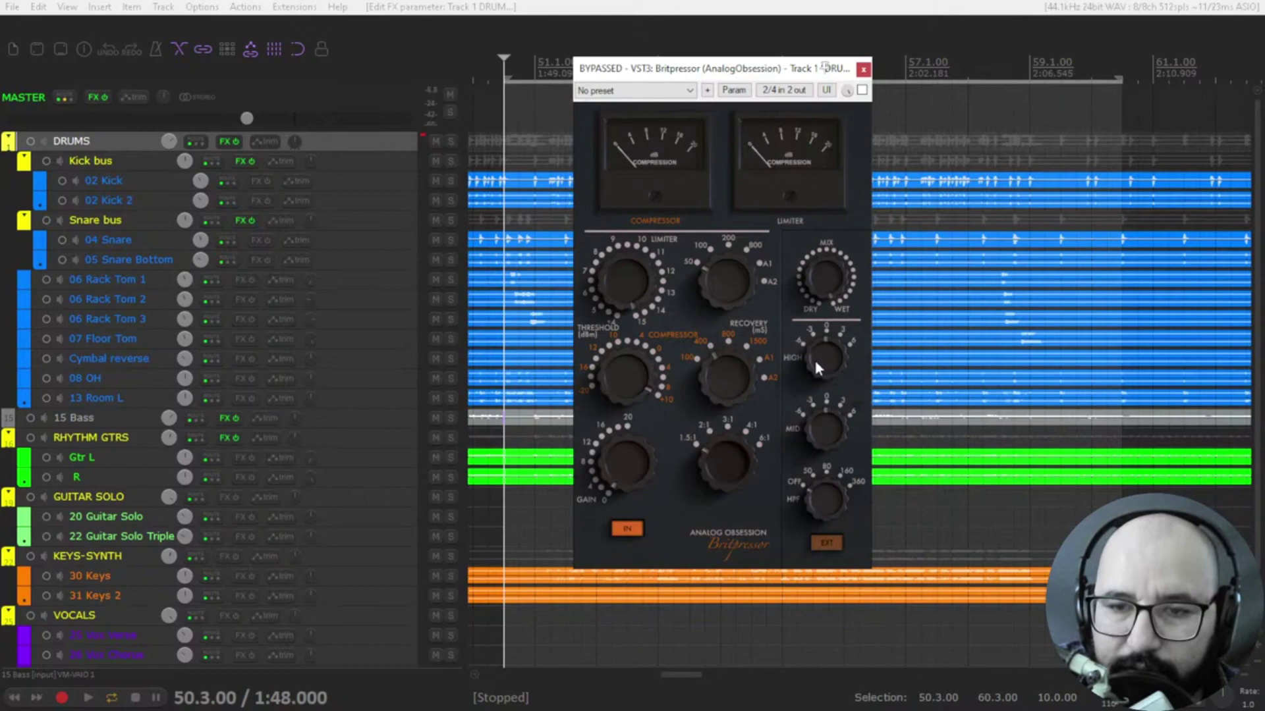
pyautogui.moveTo(816, 363); pyautogui.dragTo(825, 373)
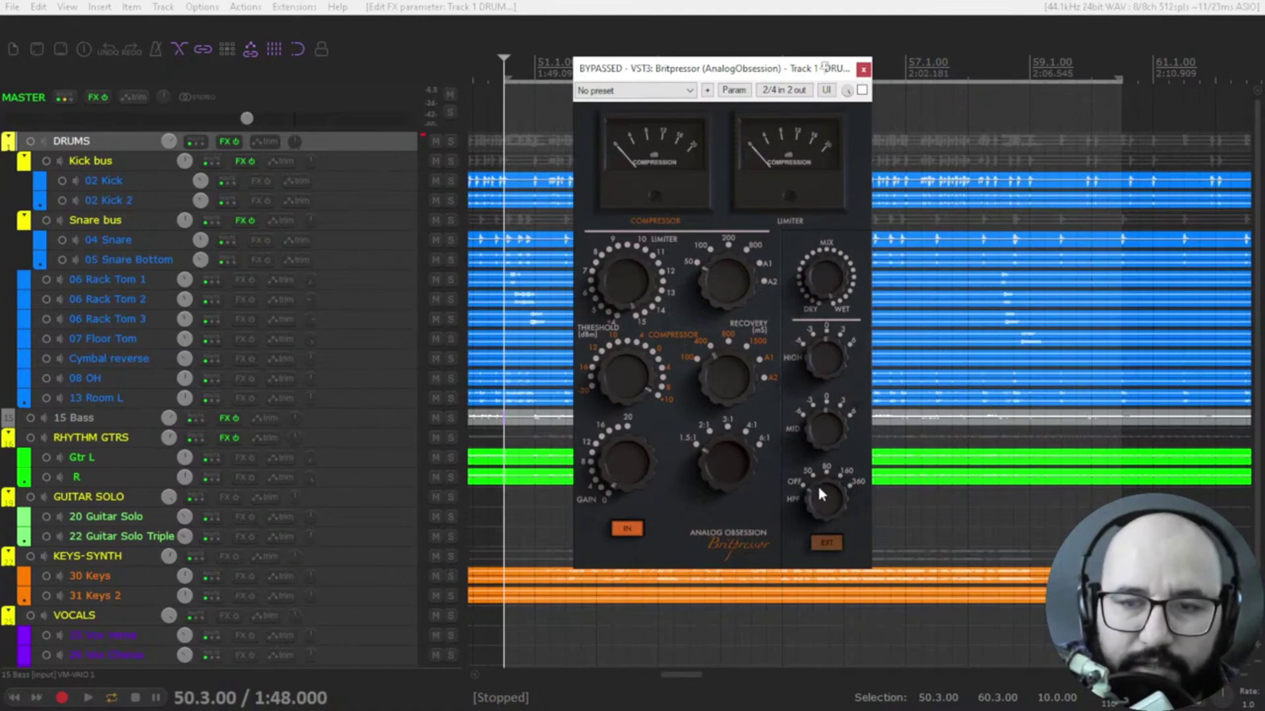
pyautogui.click(826, 541)
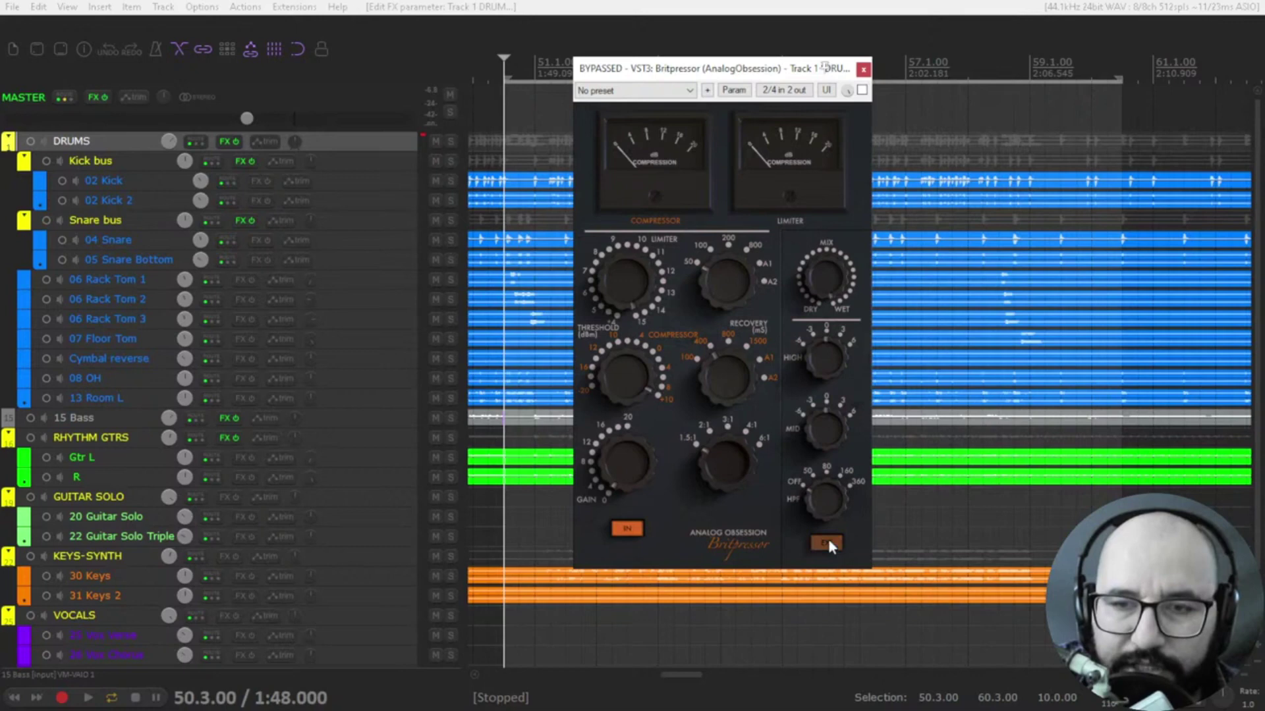
pyautogui.click(863, 68)
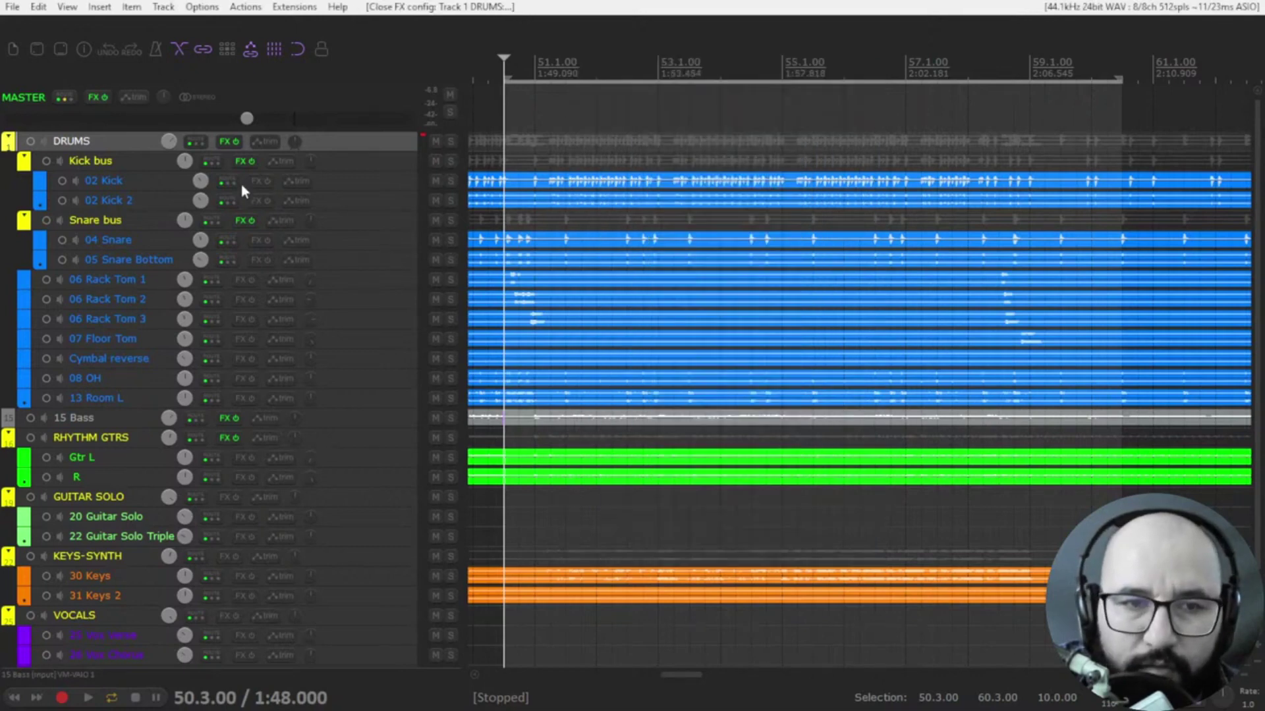
# - Open the BritPre plugin on the DRUMS track and try its MIC switch and gain knob, returning both to their starting positions
pyautogui.rightClick(240, 161)
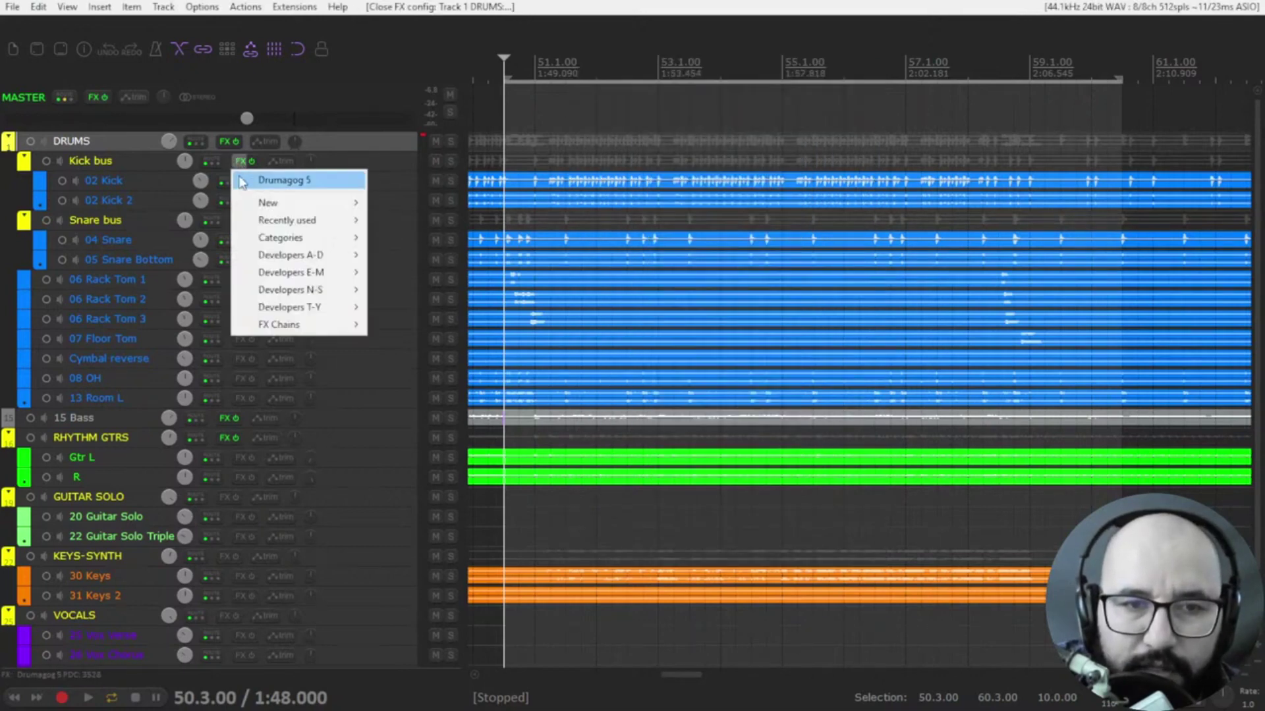
pyautogui.rightClick(229, 141)
pyautogui.click(276, 197)
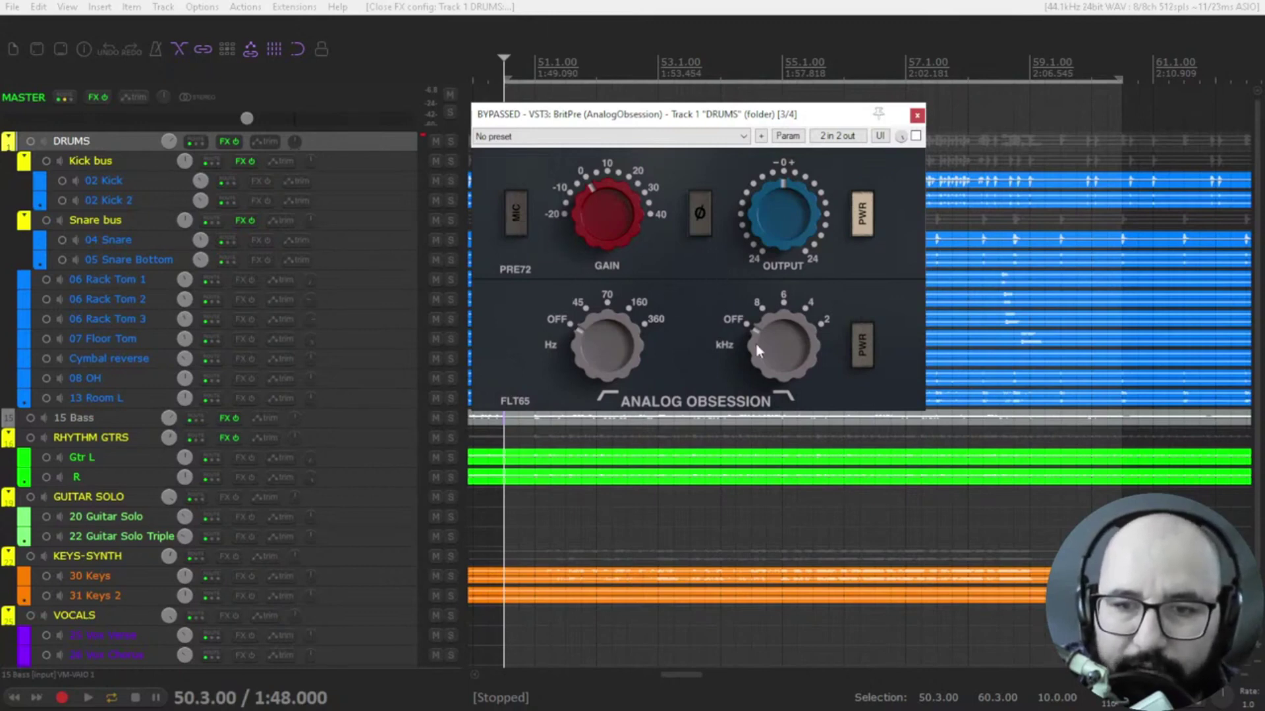
pyautogui.click(516, 204)
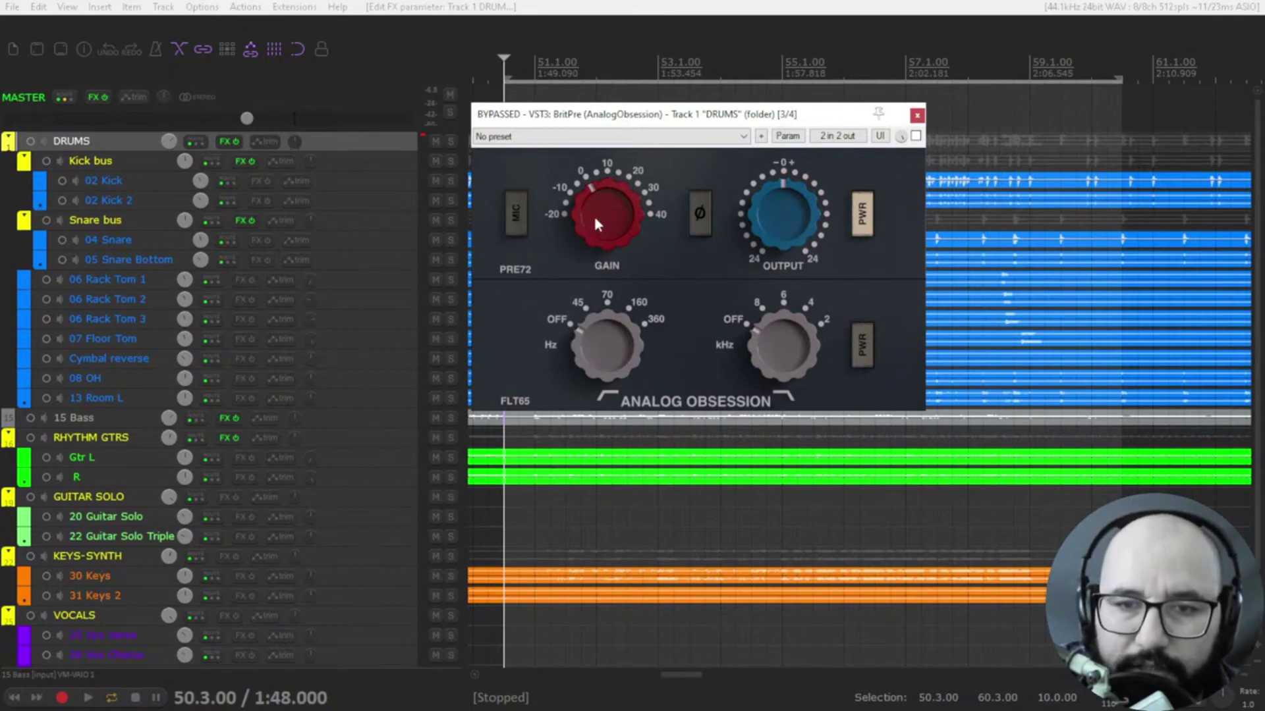
pyautogui.moveTo(607, 214)
pyautogui.mouseDown()
pyautogui.moveTo(607, 159)
pyautogui.moveTo(606, 239)
pyautogui.mouseUp()
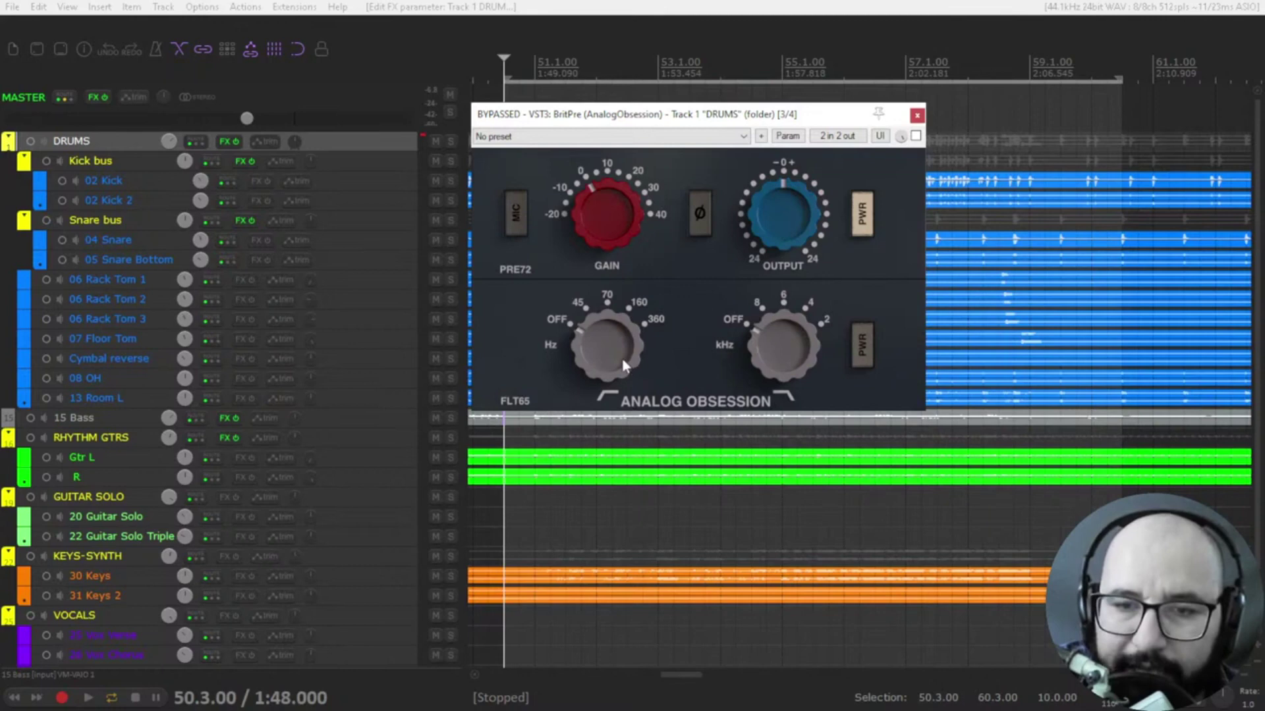
# - Power on BritPre's FLT65 section and try its Hz and kHz filter knobs, leaving both at OFF
pyautogui.moveTo(608, 358); pyautogui.dragTo(608, 357)
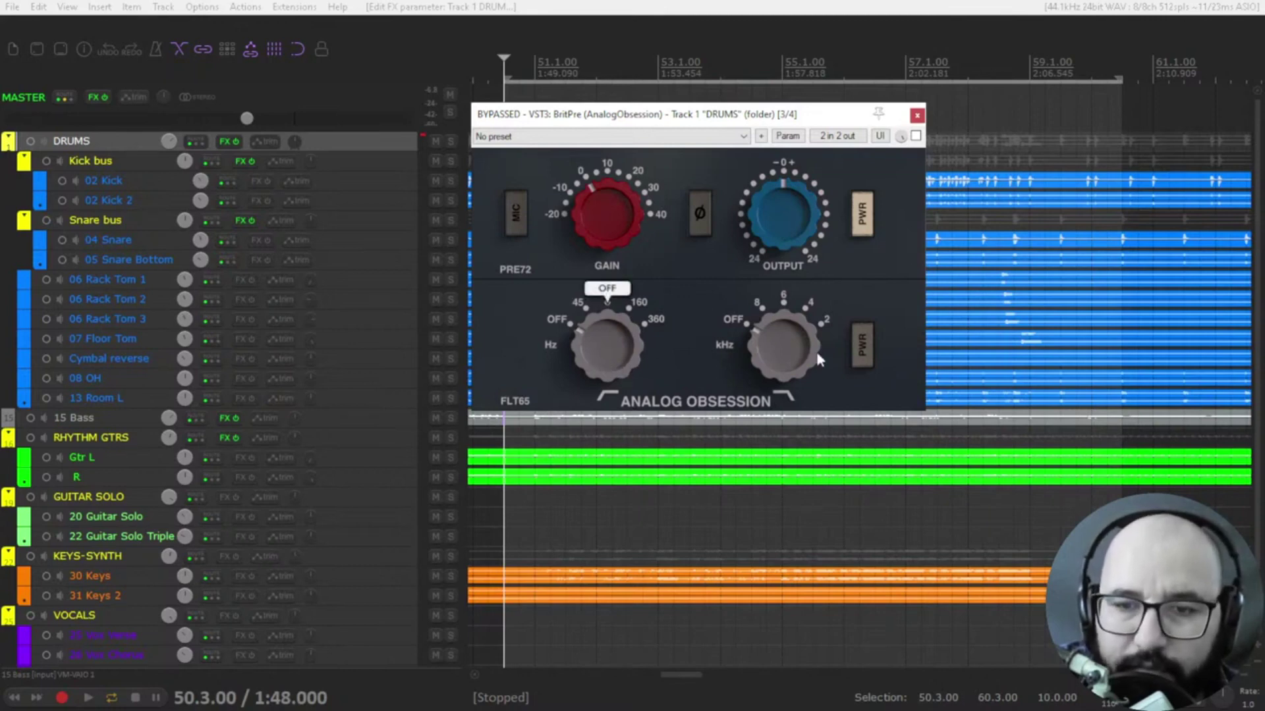
pyautogui.click(864, 352)
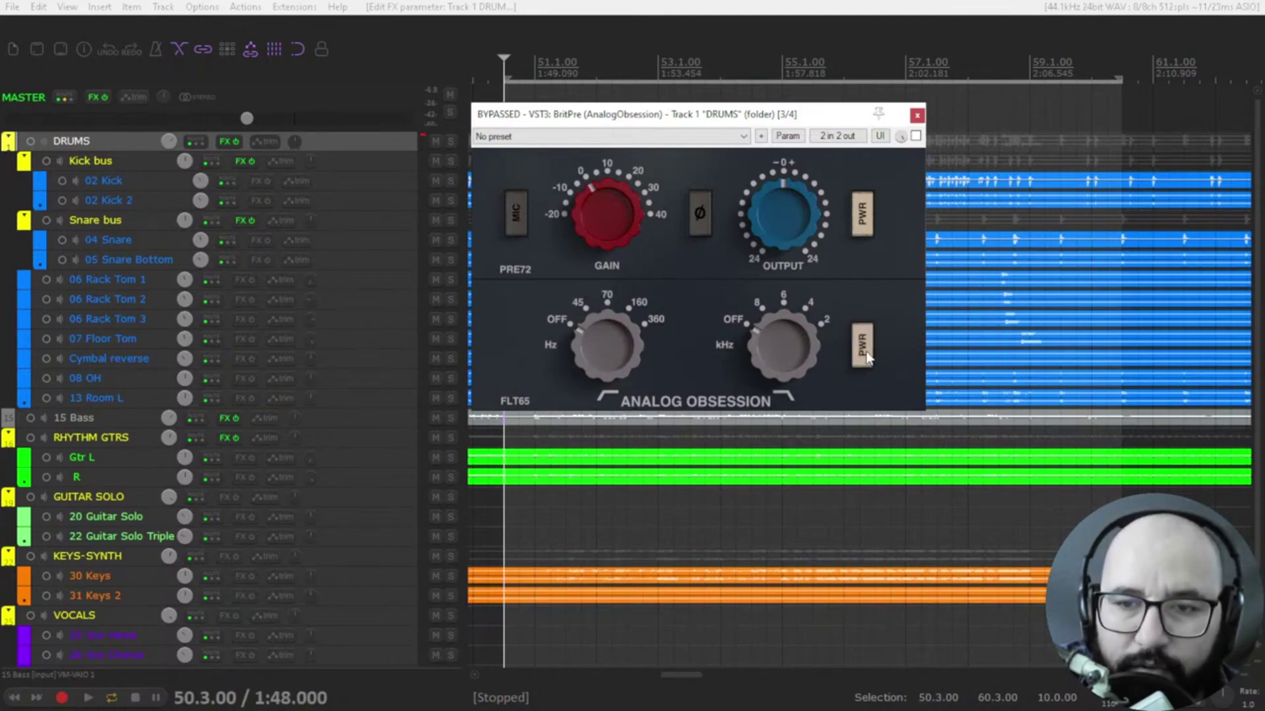
pyautogui.moveTo(607, 349)
pyautogui.mouseDown()
pyautogui.moveTo(595, 378)
pyautogui.moveTo(604, 382)
pyautogui.moveTo(609, 346)
pyautogui.moveTo(609, 370)
pyautogui.moveTo(619, 363)
pyautogui.mouseUp()
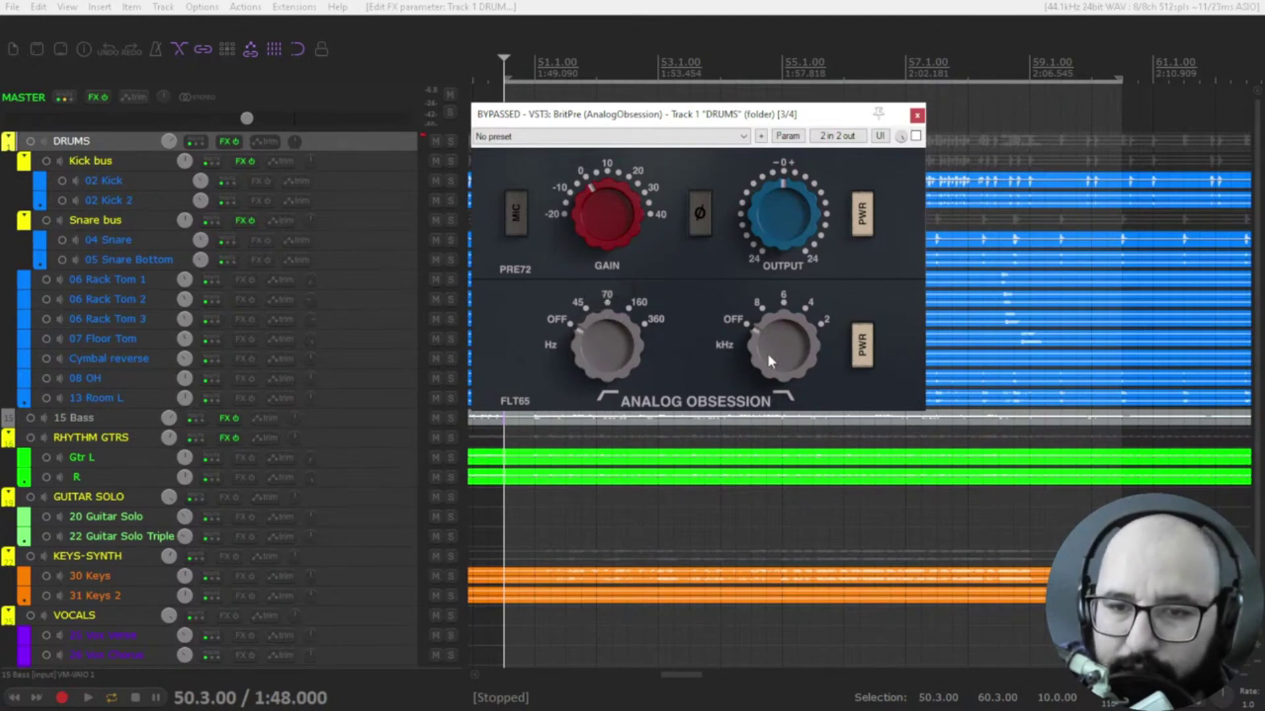
pyautogui.moveTo(785, 353)
pyautogui.mouseDown()
pyautogui.moveTo(785, 330)
pyautogui.moveTo(779, 362)
pyautogui.mouseUp()
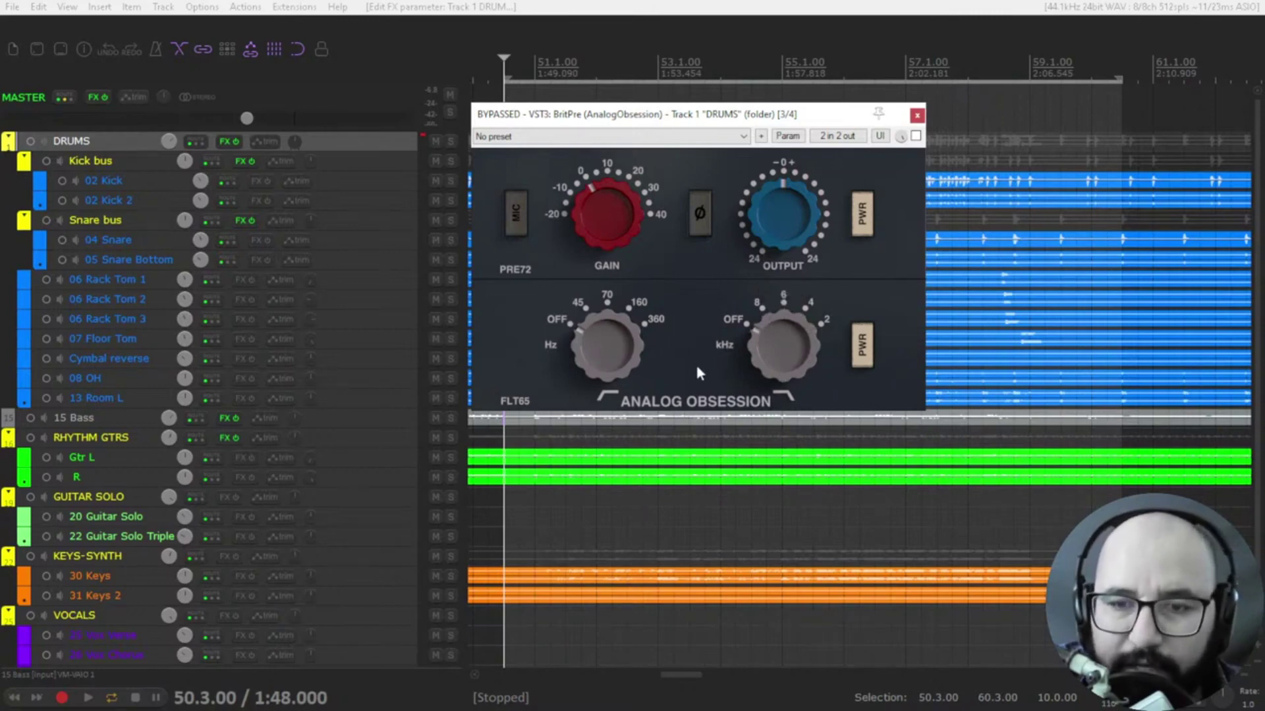
# - Toggle BritPre's oversampling on and off again, and close the plugin window
pyautogui.click(699, 402)
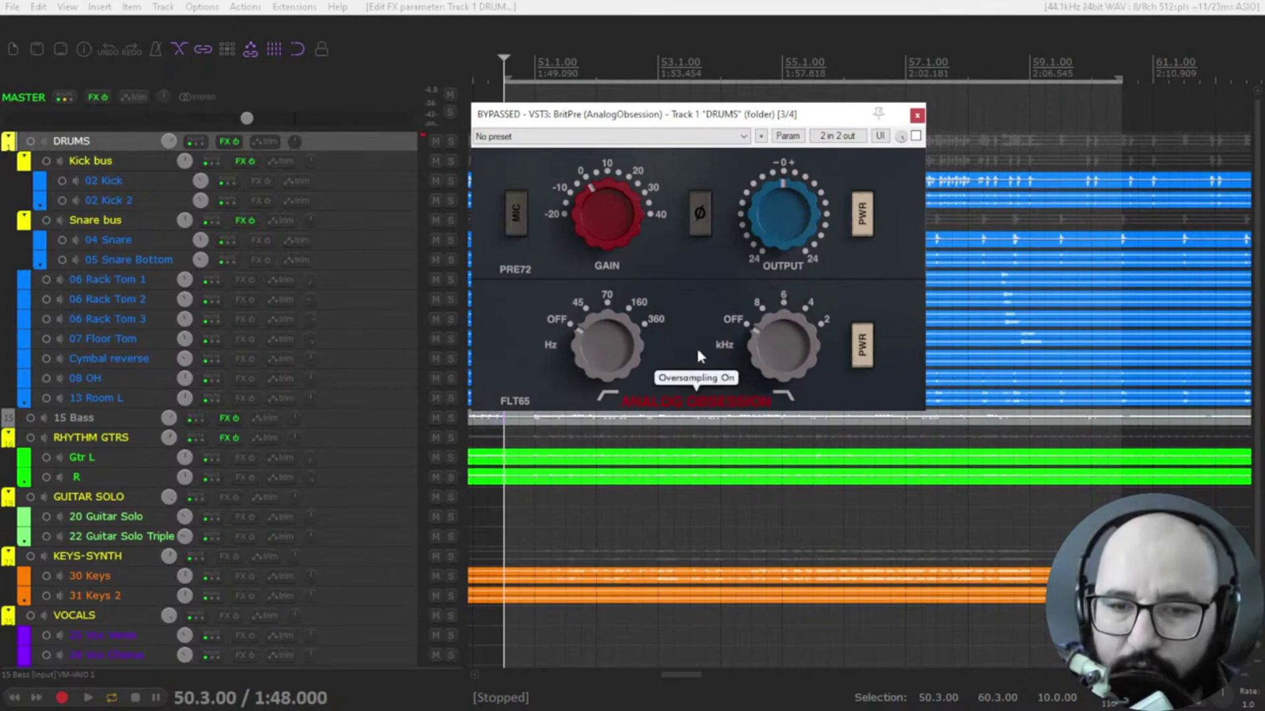
pyautogui.click(704, 409)
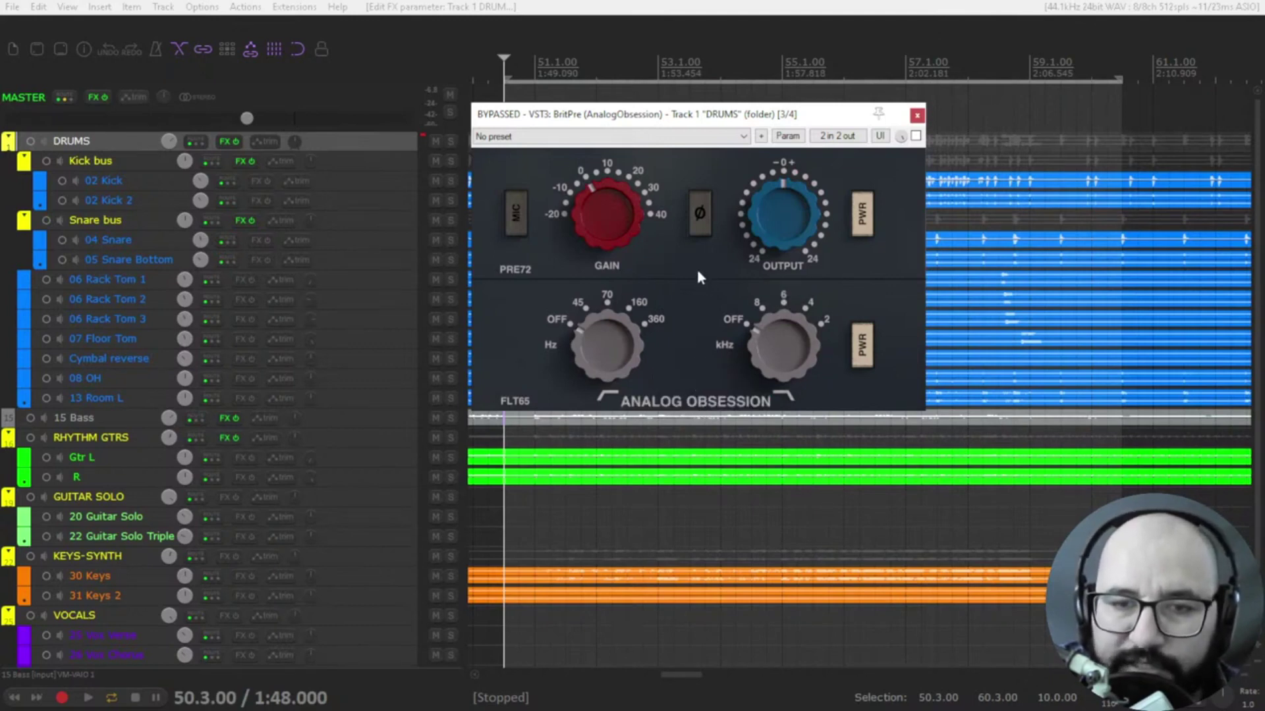
pyautogui.click(917, 117)
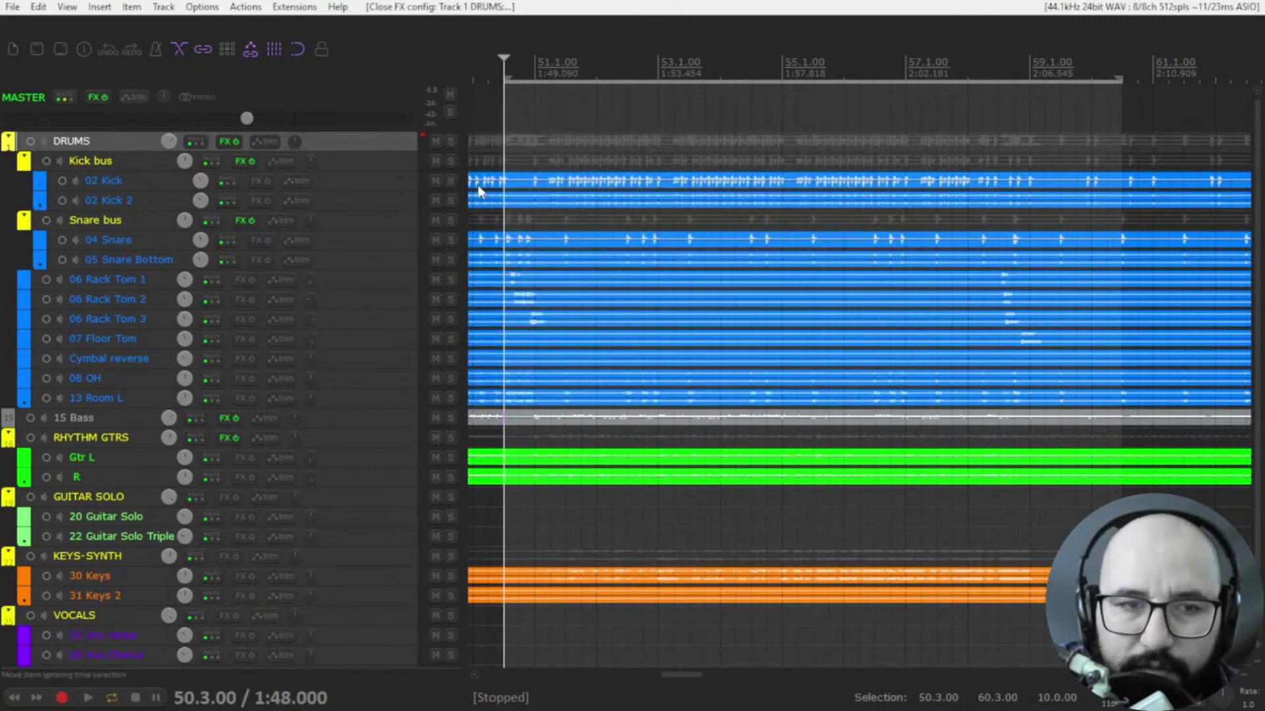
# - Open BritChannel on the DRUMS track and start playback with the drums soloed
pyautogui.click(452, 162)
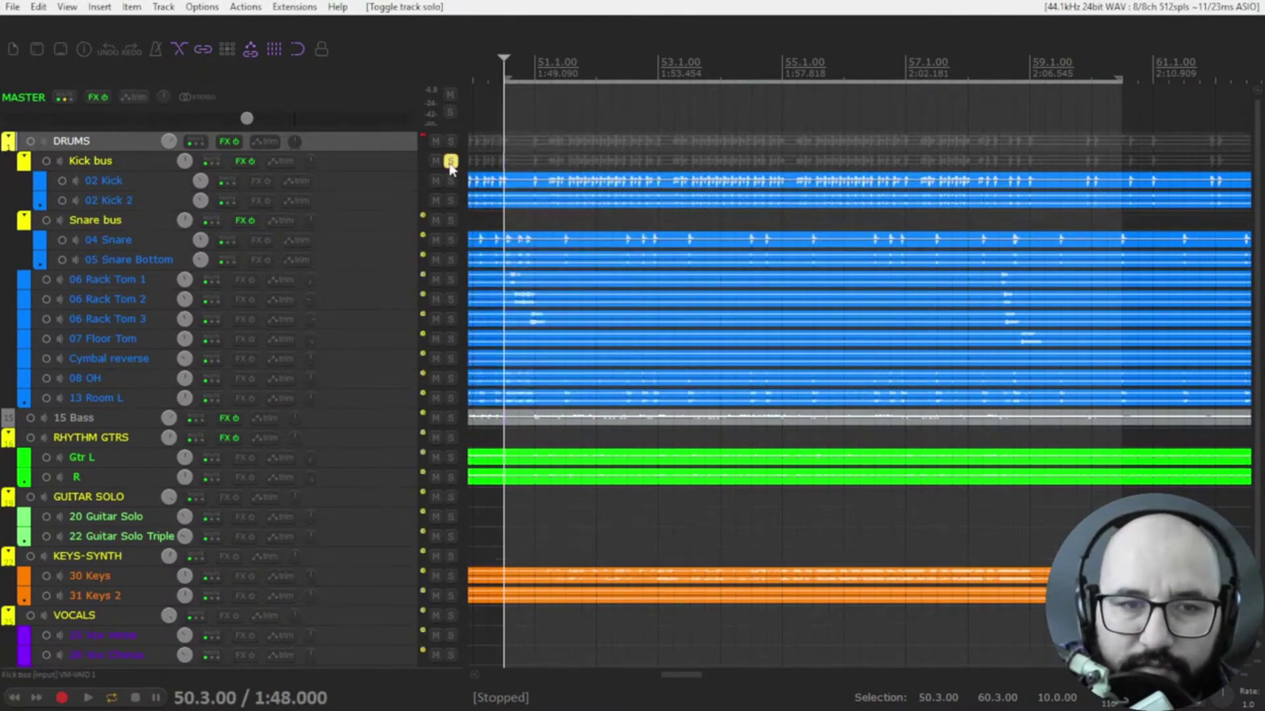
pyautogui.rightClick(237, 163)
pyautogui.rightClick(231, 142)
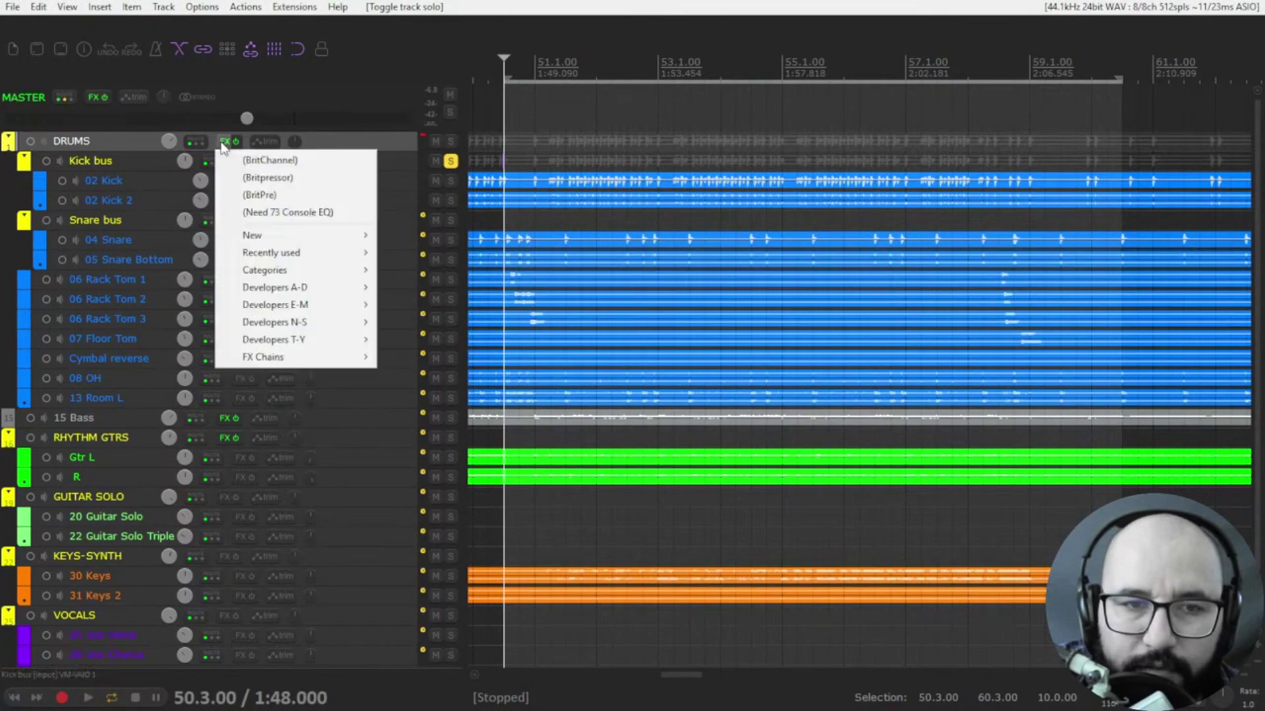
pyautogui.click(242, 161)
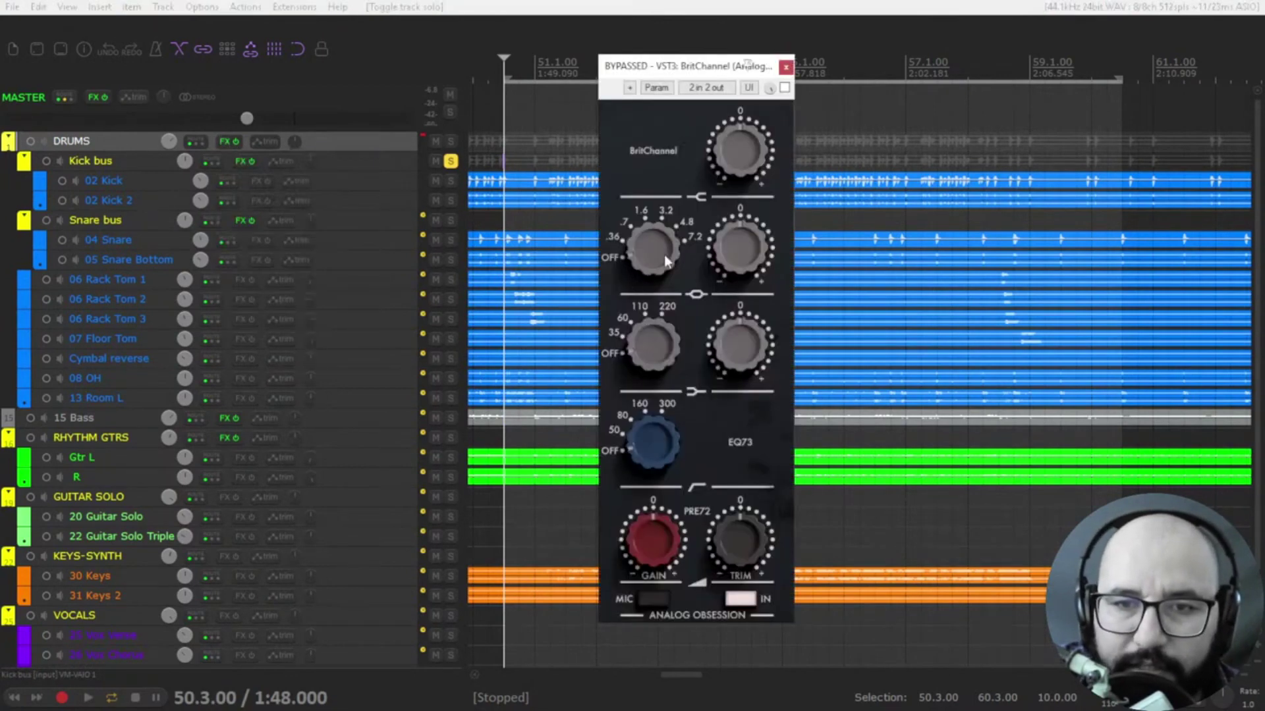
pyautogui.press('space')
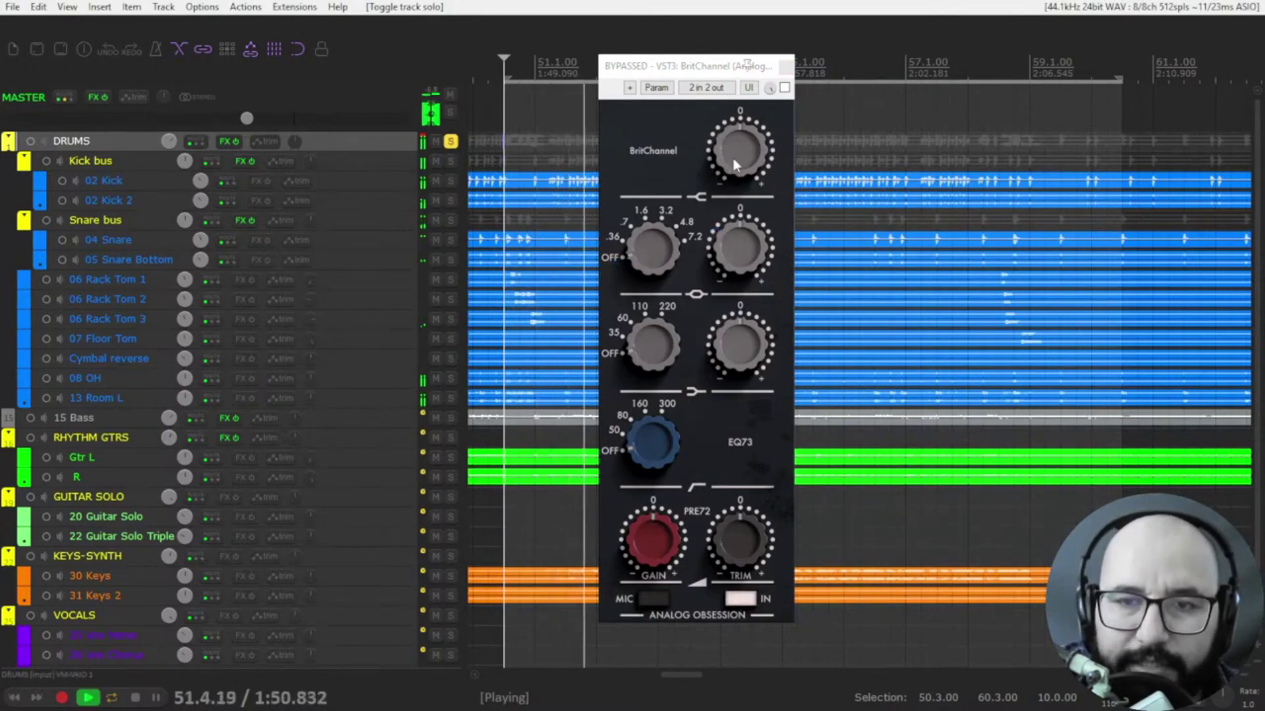
# - Enable BritChannel and set its high-shelf gain to about 1.9 dB during playback
pyautogui.moveTo(733, 156)
pyautogui.mouseDown()
pyautogui.moveTo(747, 131)
pyautogui.moveTo(733, 136)
pyautogui.moveTo(732, 124)
pyautogui.moveTo(745, 137)
pyautogui.mouseUp()
pyautogui.click(784, 88)
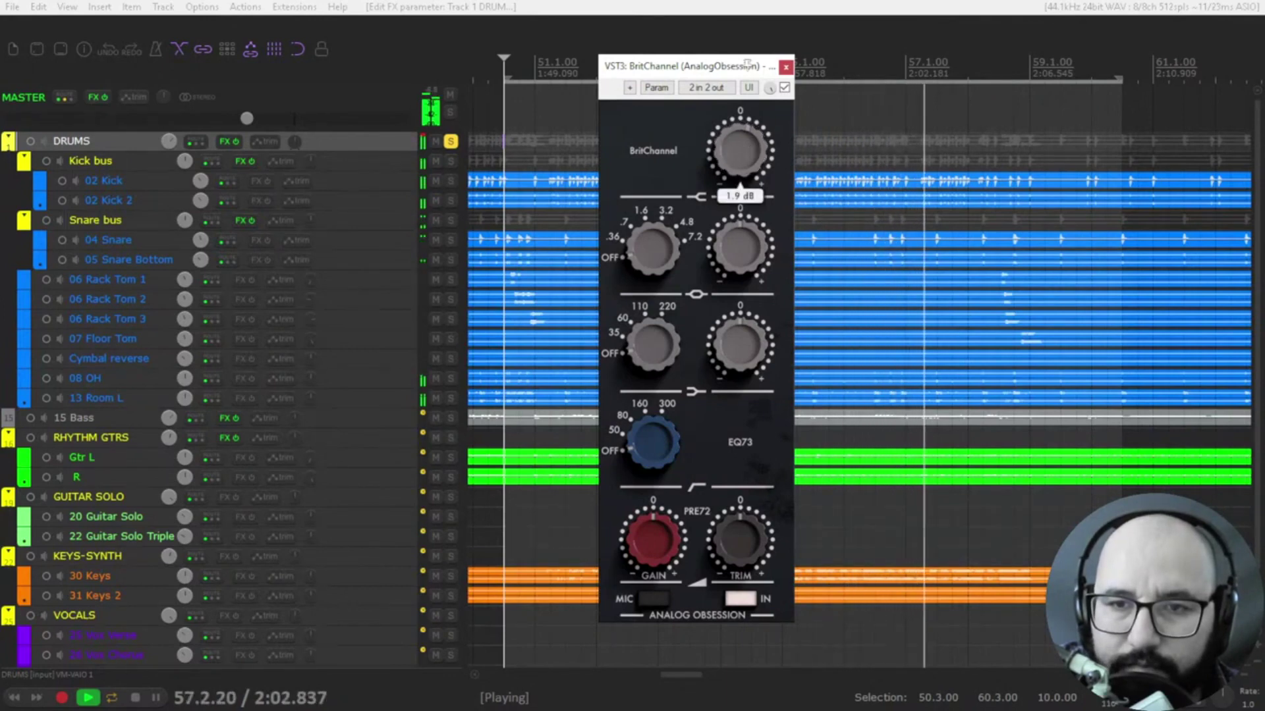
pyautogui.press('space')
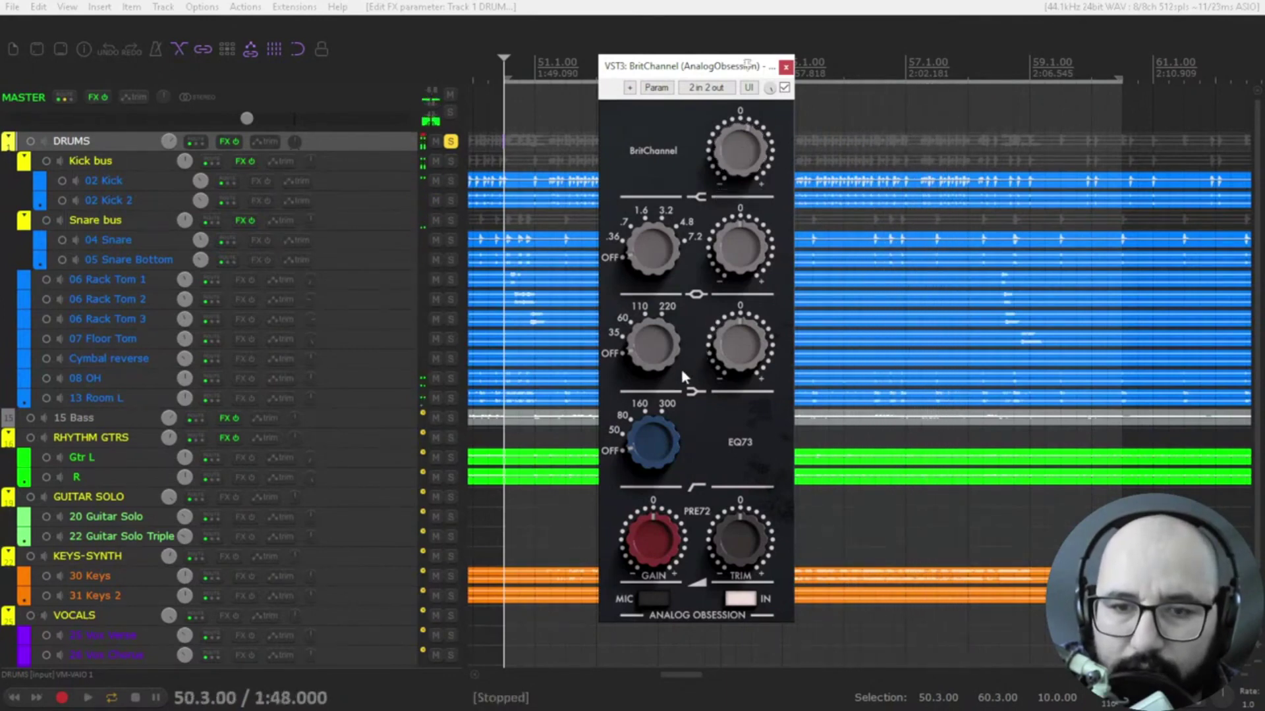
# - Set BritChannel's mid-band frequency to .36 kHz and adjust the mid-band gain while the drums play
pyautogui.moveTo(643, 250); pyautogui.dragTo(643, 250)
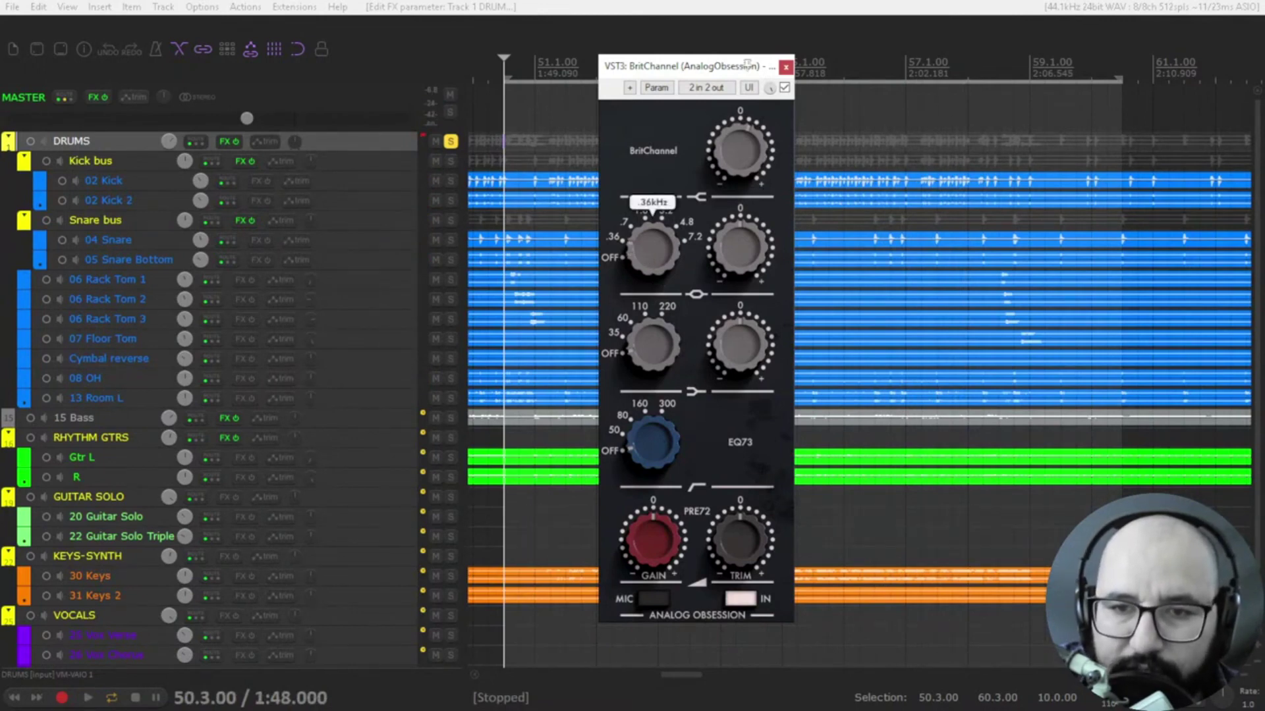
pyautogui.press('space')
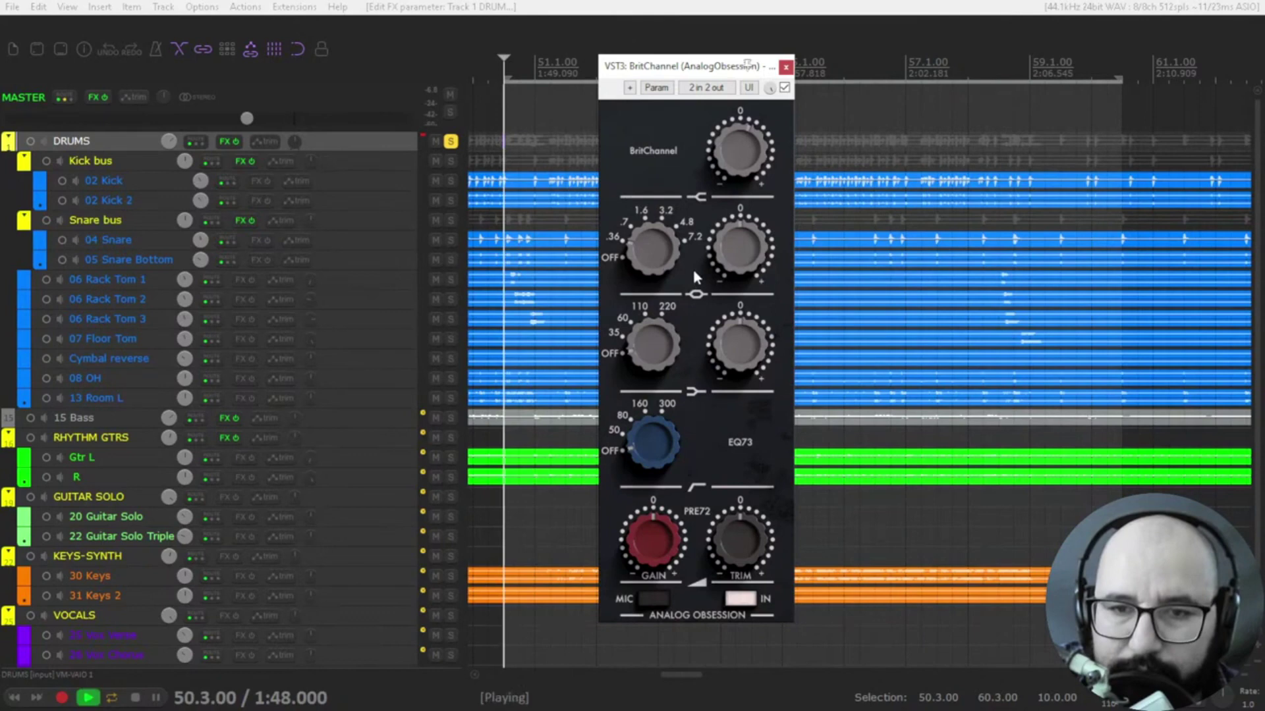
pyautogui.moveTo(739, 245)
pyautogui.mouseDown()
pyautogui.moveTo(738, 256)
pyautogui.moveTo(739, 240)
pyautogui.mouseUp()
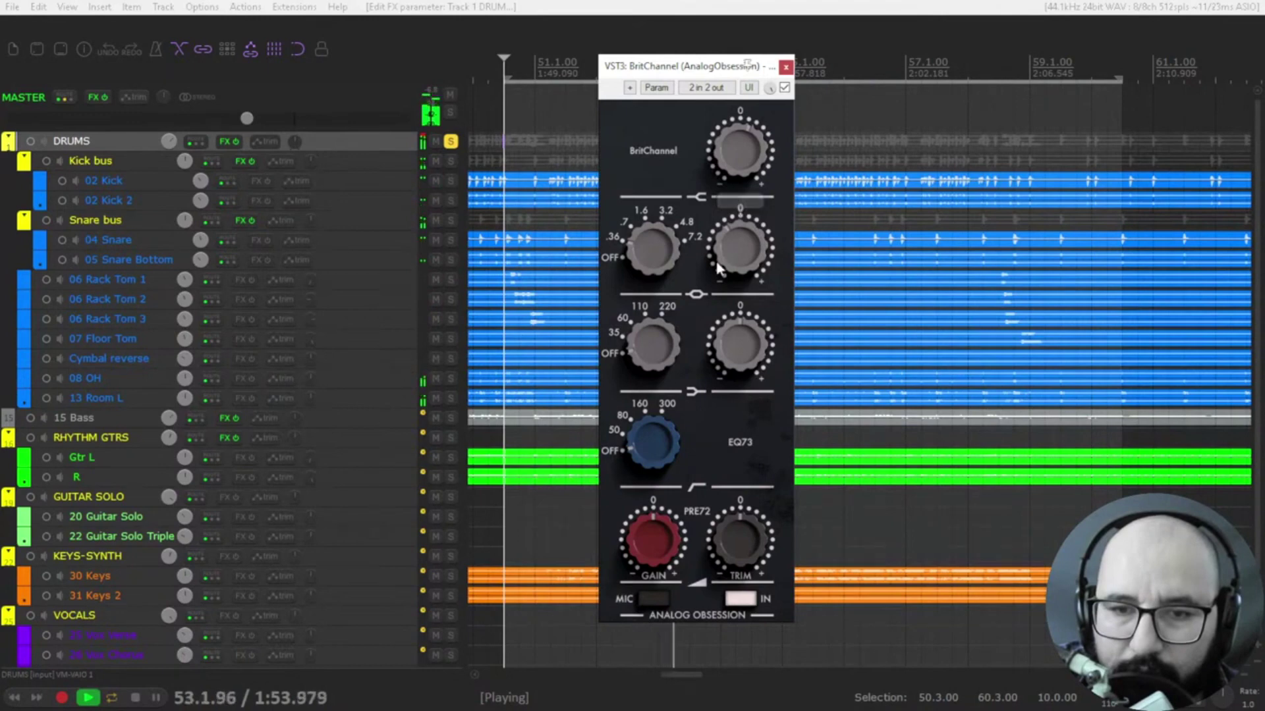
pyautogui.press('space')
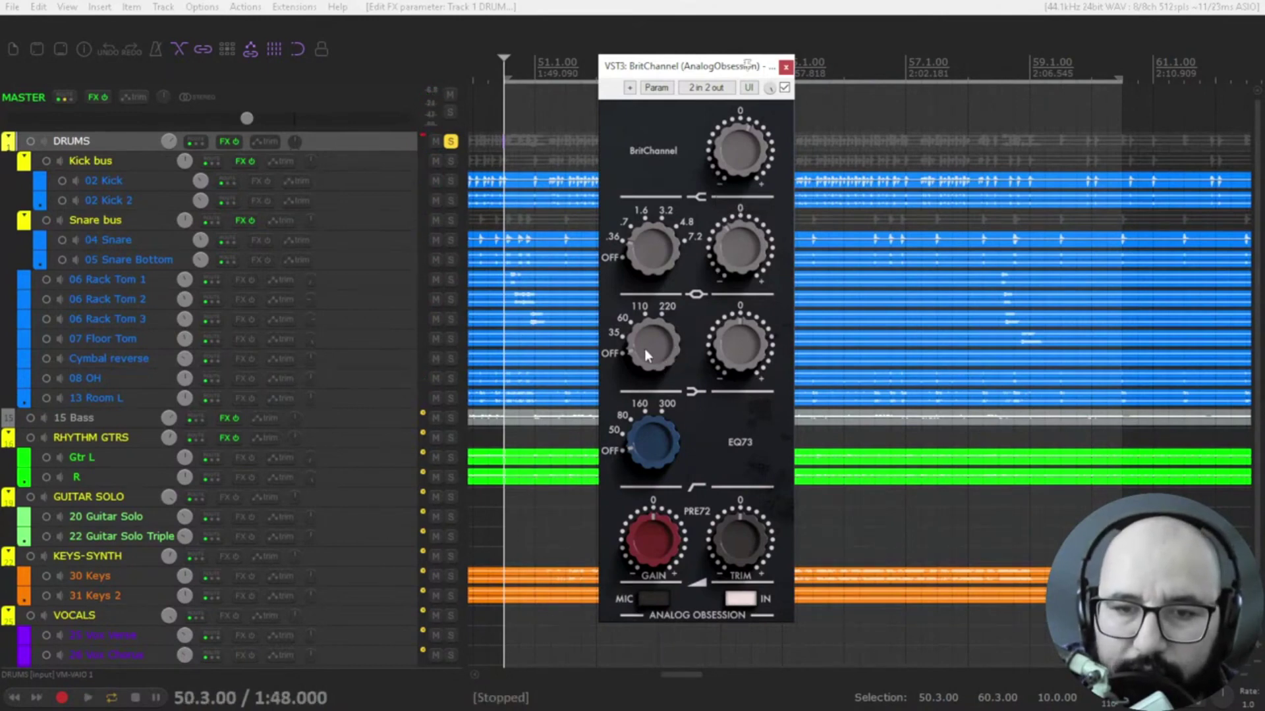
# - Choose a frequency for BritChannel's low band and adjust the low-band gain while the drums play
pyautogui.moveTo(644, 349)
pyautogui.mouseDown()
pyautogui.moveTo(656, 371)
pyautogui.moveTo(653, 336)
pyautogui.moveTo(647, 359)
pyautogui.mouseUp()
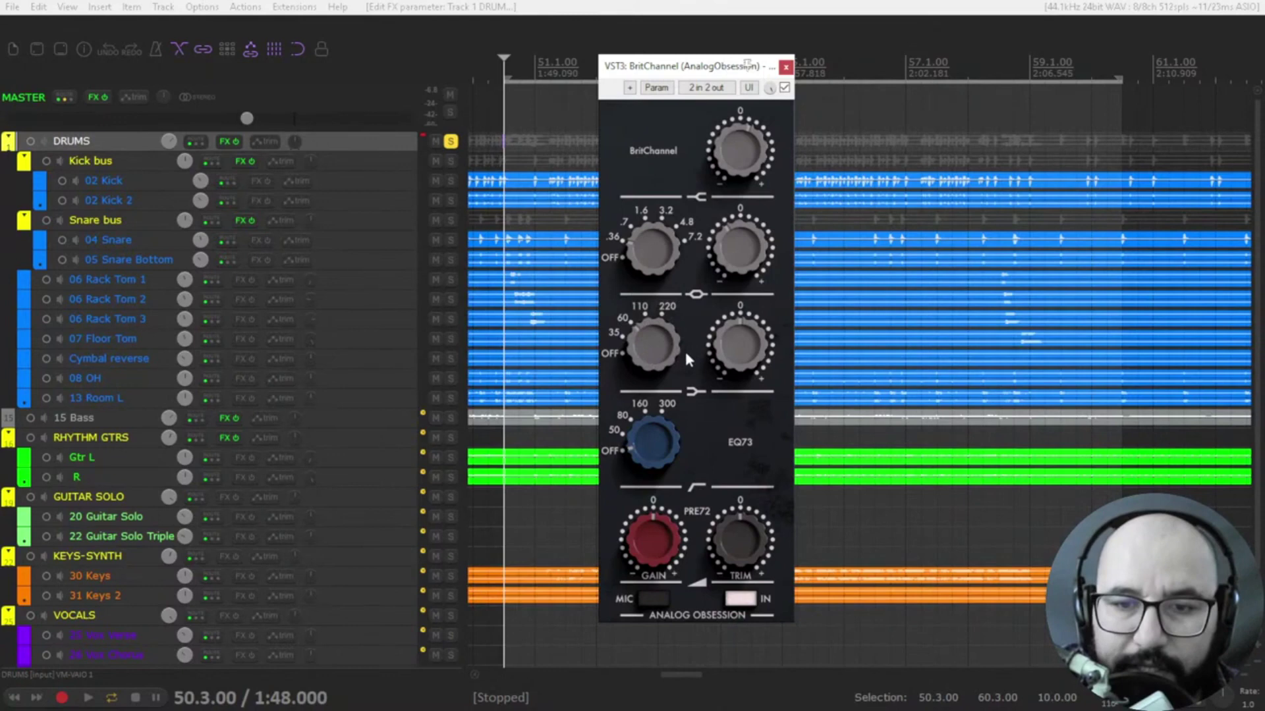
pyautogui.press('space')
pyautogui.moveTo(724, 351); pyautogui.dragTo(725, 339)
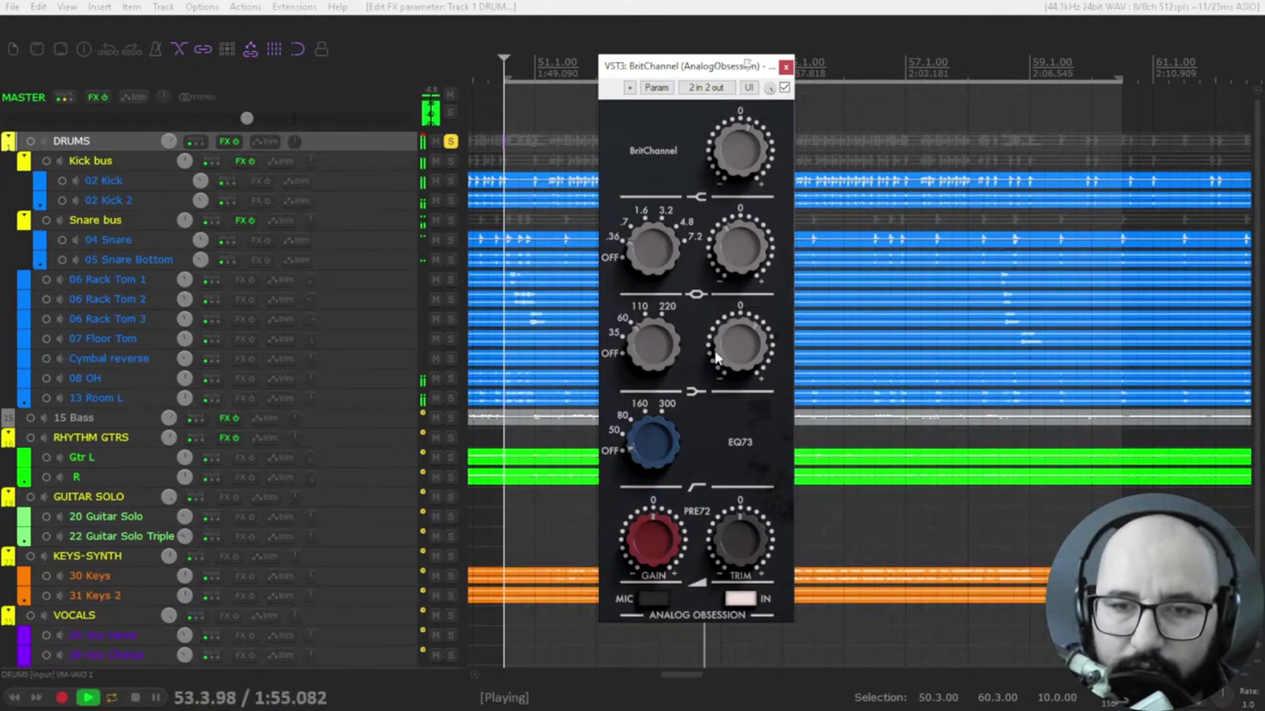
pyautogui.press('space')
# - Adjust BritChannel's blue high-pass filter knob while listening to the drums
pyautogui.moveTo(658, 445); pyautogui.dragTo(658, 438)
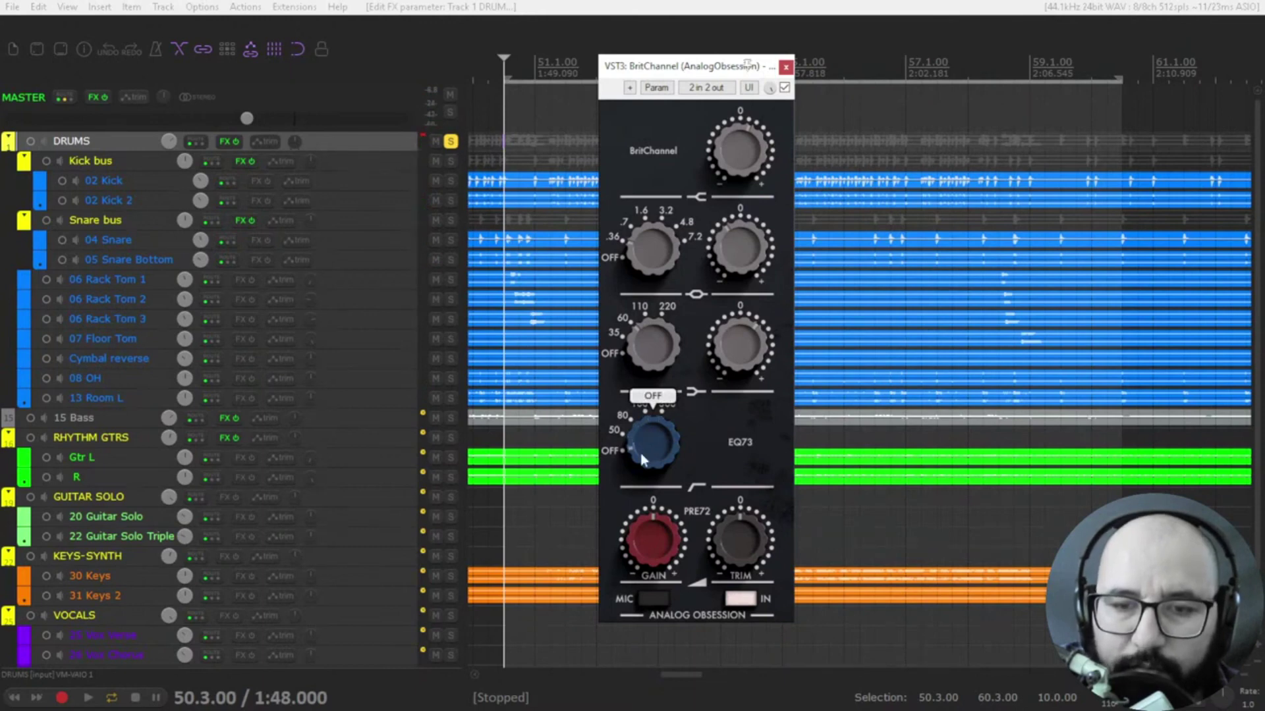
pyautogui.press('space')
pyautogui.moveTo(648, 441)
pyautogui.mouseDown()
pyautogui.moveTo(648, 428)
pyautogui.moveTo(648, 444)
pyautogui.moveTo(635, 441)
pyautogui.mouseUp()
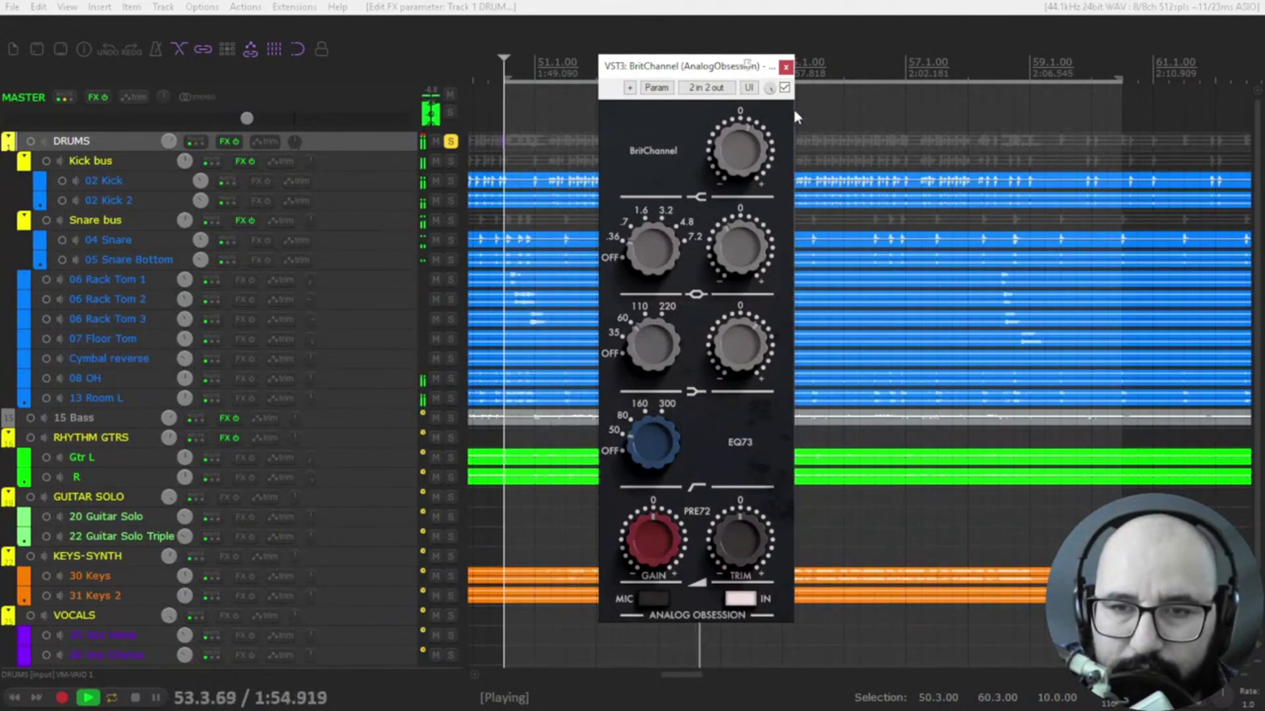
# - Compare the drums with BritChannel bypassed and active, and fine-tune its trim level during playback
pyautogui.click(785, 88)
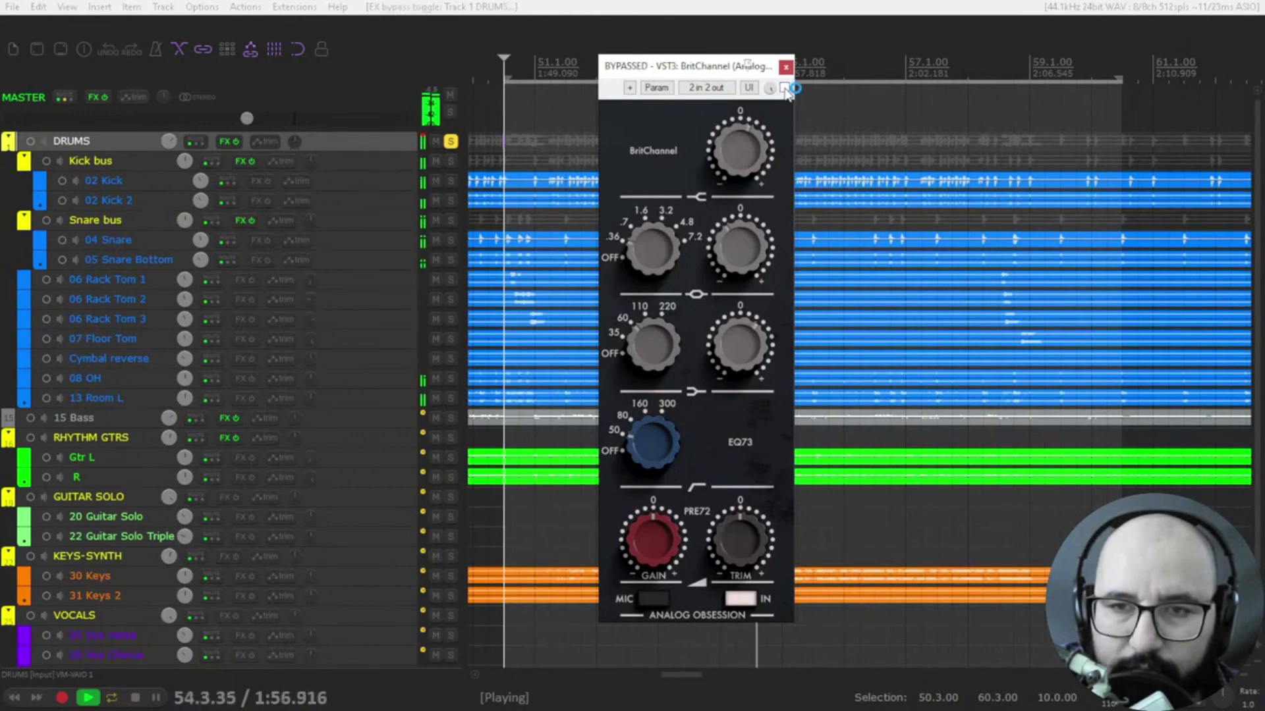
pyautogui.click(785, 87)
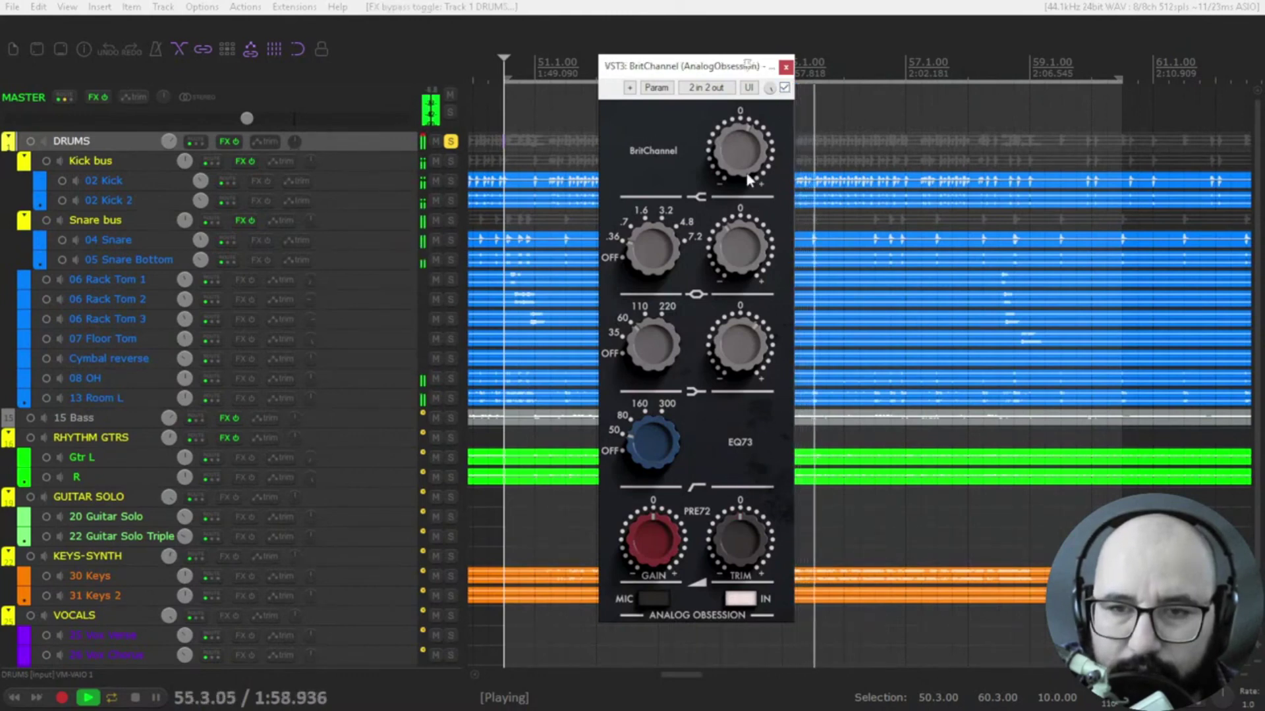
pyautogui.moveTo(745, 173); pyautogui.dragTo(745, 173)
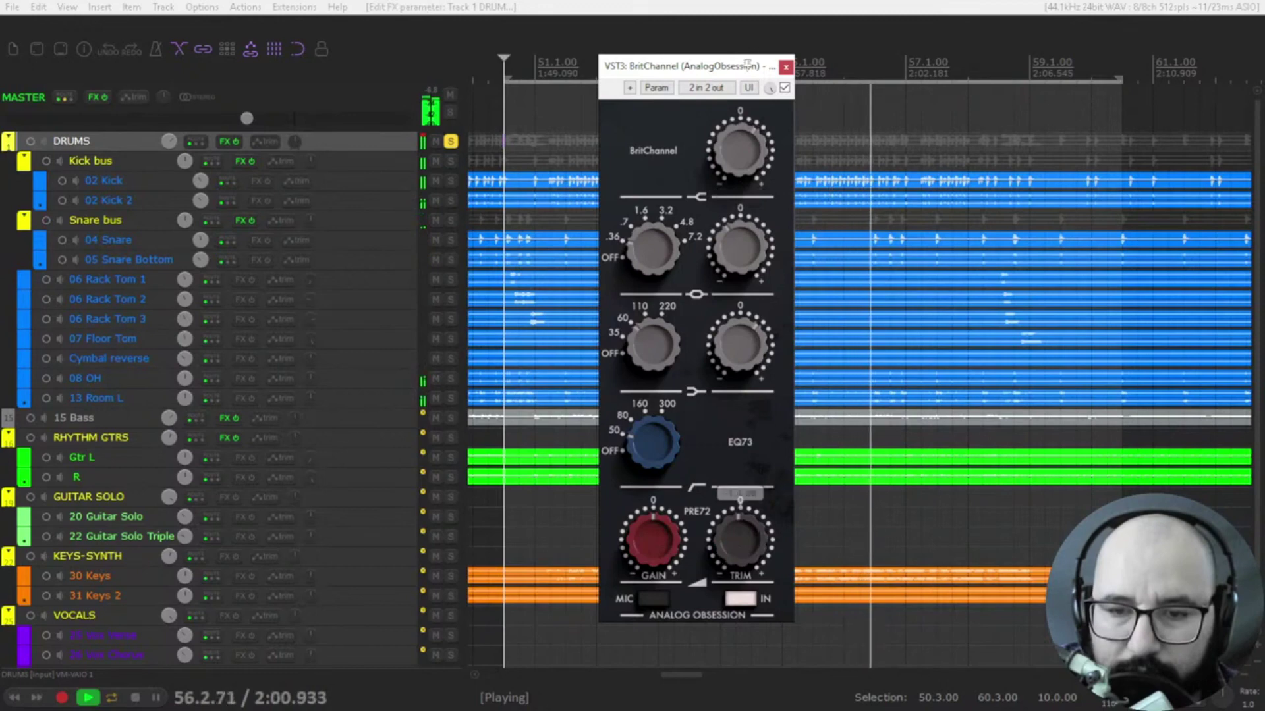
pyautogui.press('space')
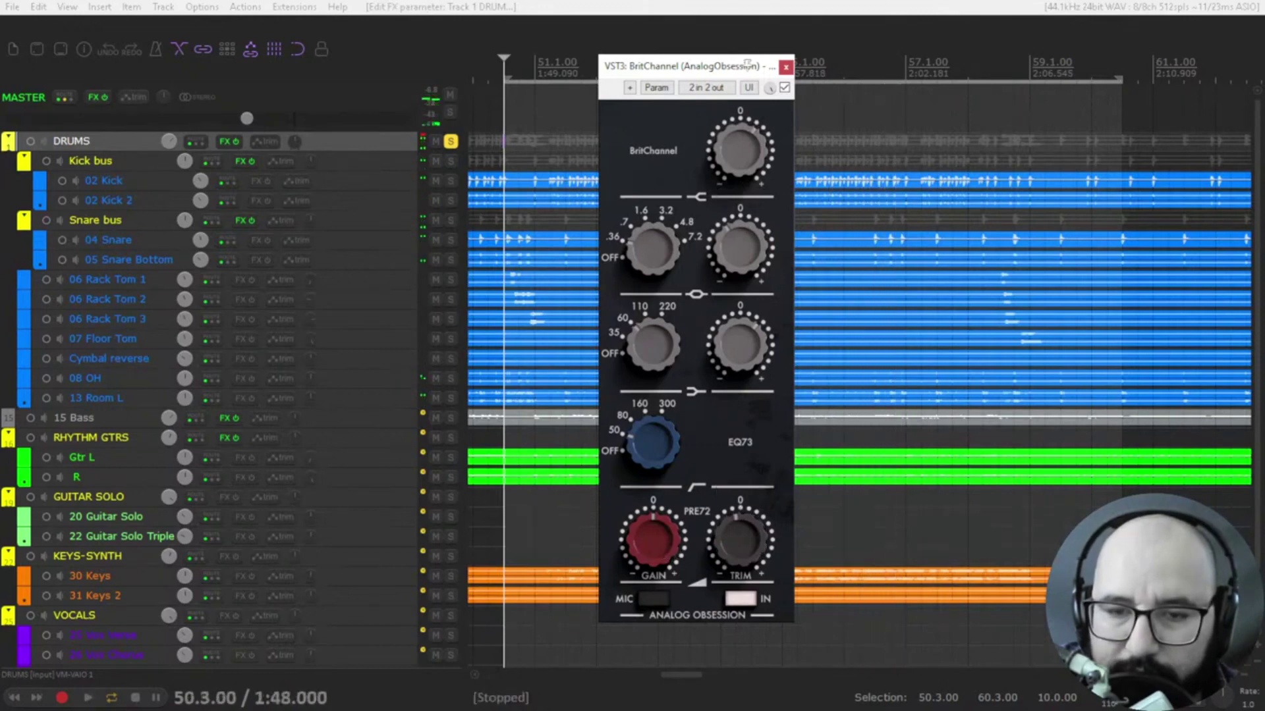
# - Switch BritChannel's preamp to MIC mode and raise its red gain knob while the drums play
pyautogui.press('space')
pyautogui.click(652, 599)
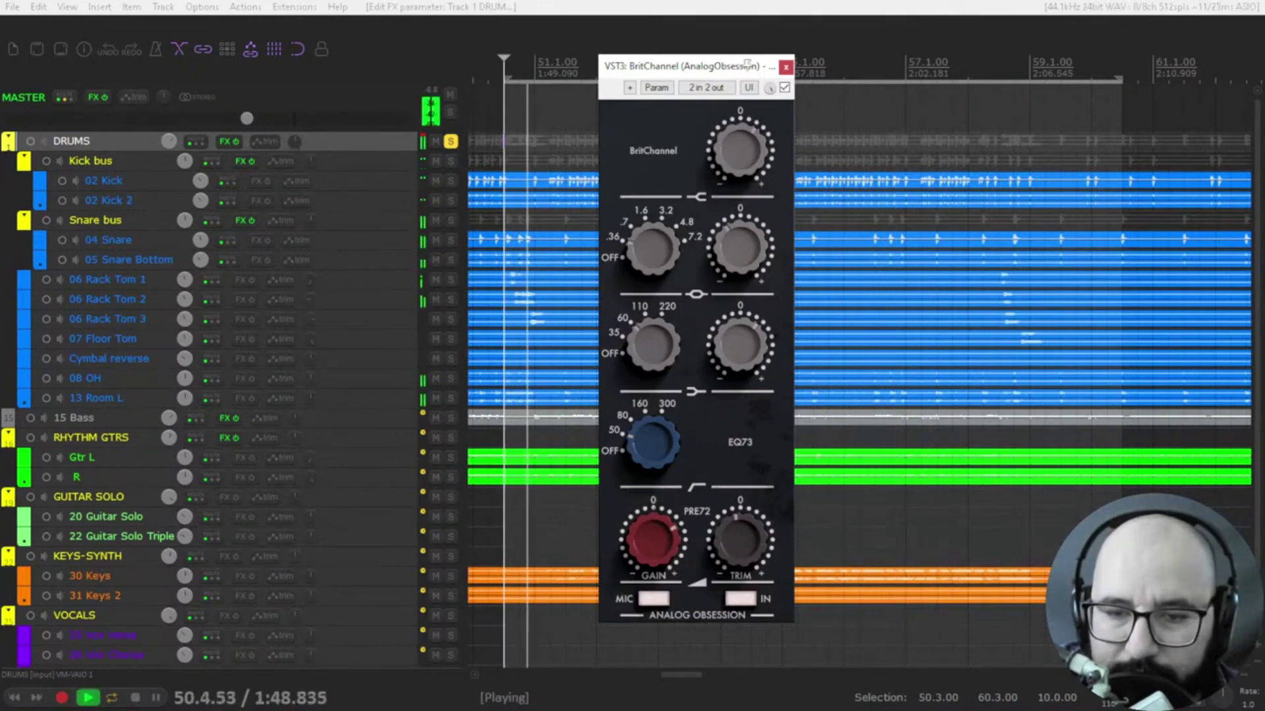
pyautogui.moveTo(653, 539)
pyautogui.mouseDown()
pyautogui.moveTo(653, 488)
pyautogui.moveTo(652, 541)
pyautogui.mouseUp()
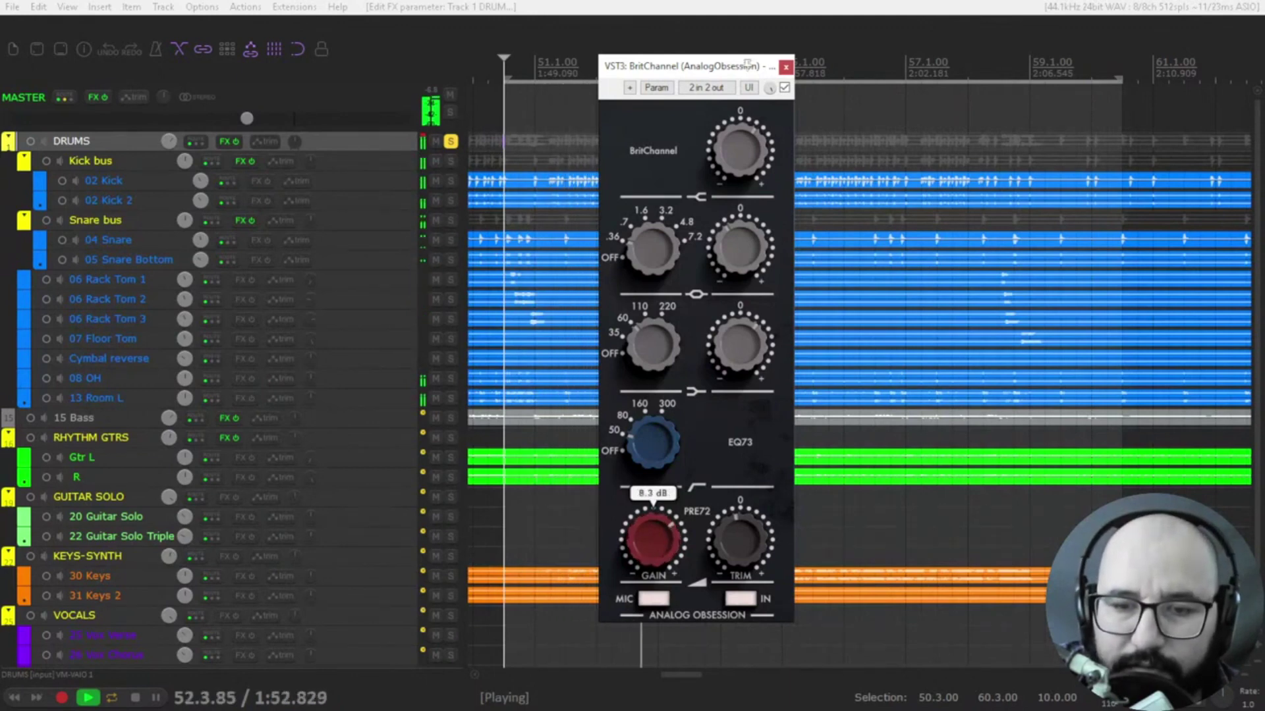
pyautogui.press('space')
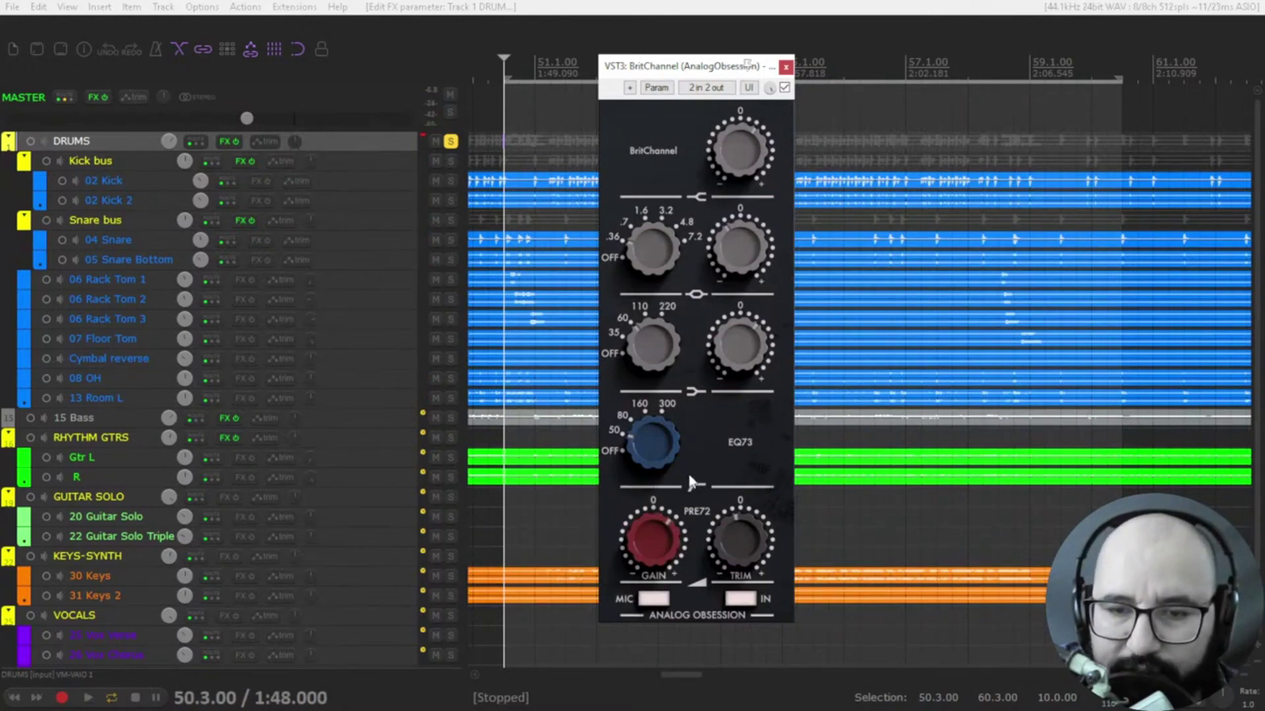
pyautogui.press('space')
pyautogui.moveTo(661, 537)
pyautogui.mouseDown()
pyautogui.moveTo(661, 501)
pyautogui.moveTo(661, 518)
pyautogui.mouseUp()
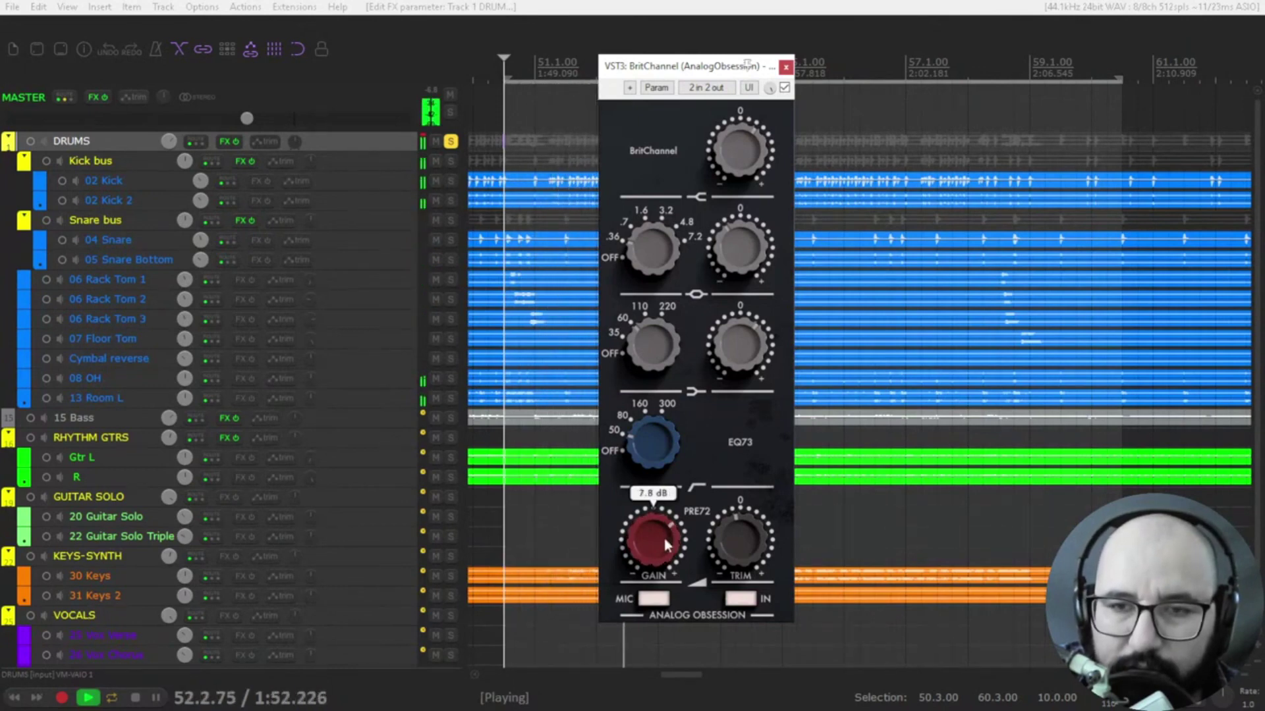
# - Set BritChannel's trim to 0.0 dB and compare the drums with the plugin active and bypassed
pyautogui.click(784, 88)
pyautogui.click(785, 88)
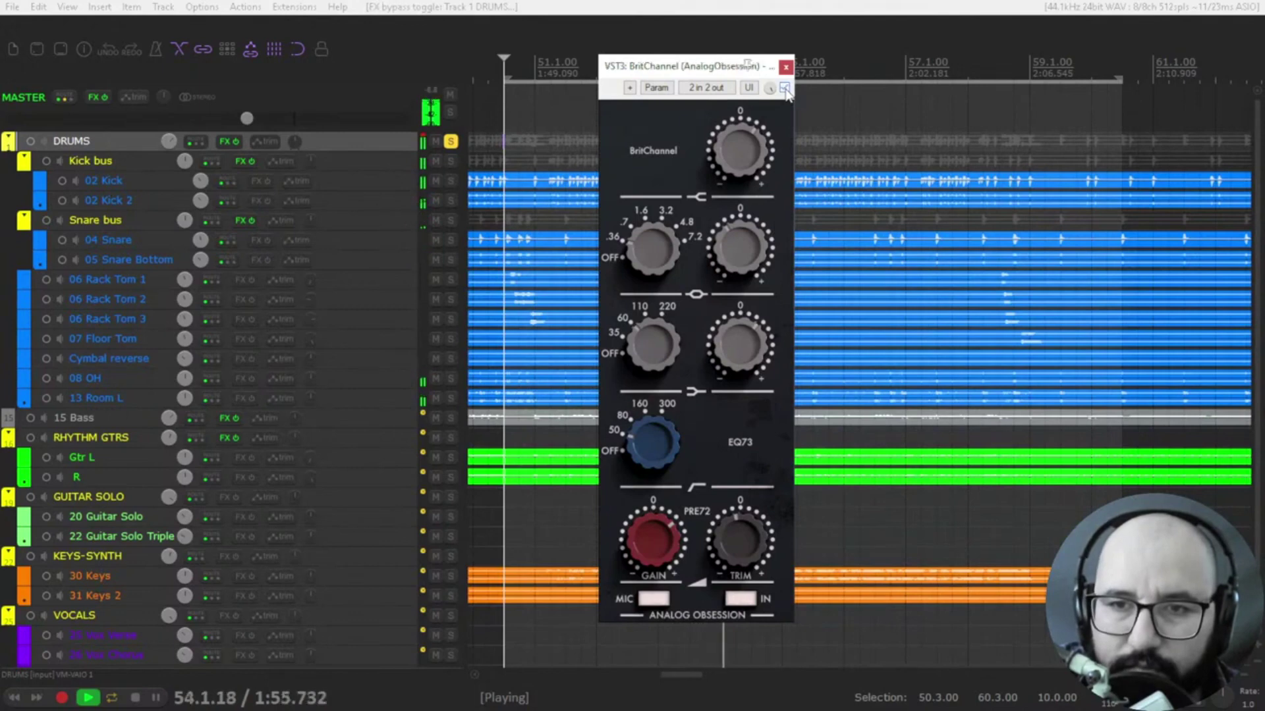
pyautogui.click(736, 519)
pyautogui.click(785, 88)
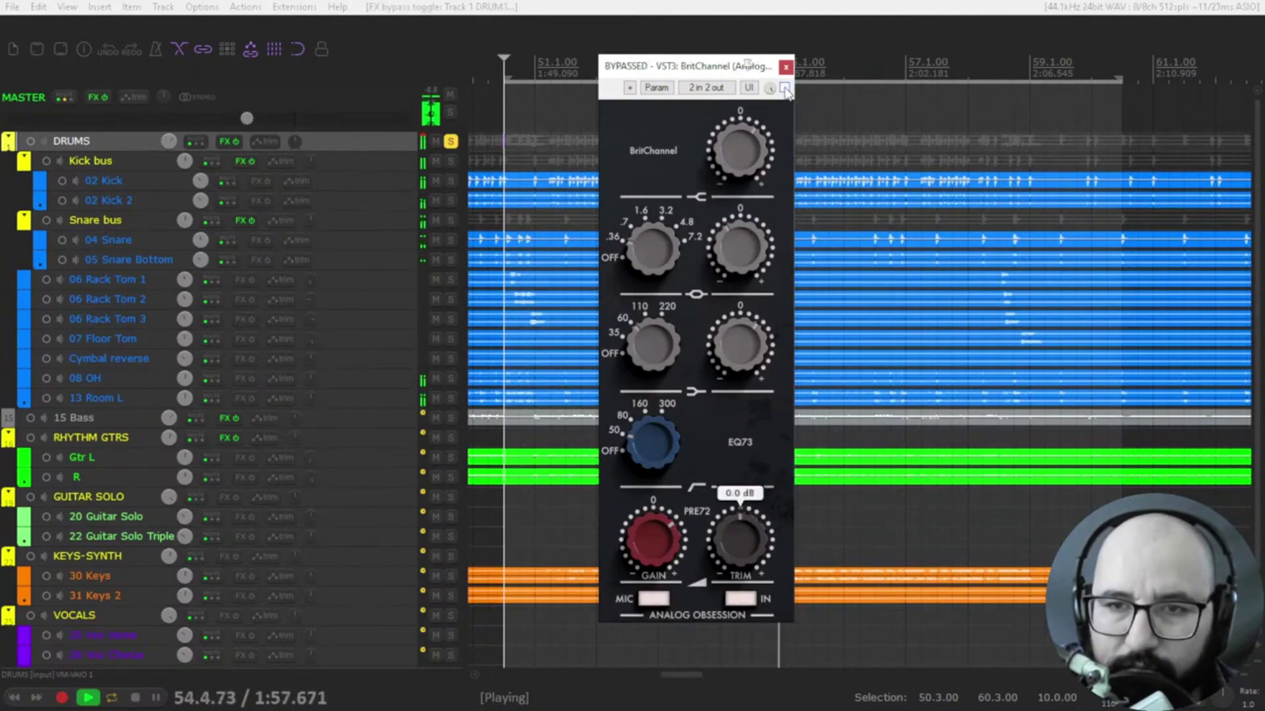
# - Listen to the drums with BritChannel re-enabled, stop playback, and leave BritChannel bypassed with its window closed
pyautogui.click(784, 88)
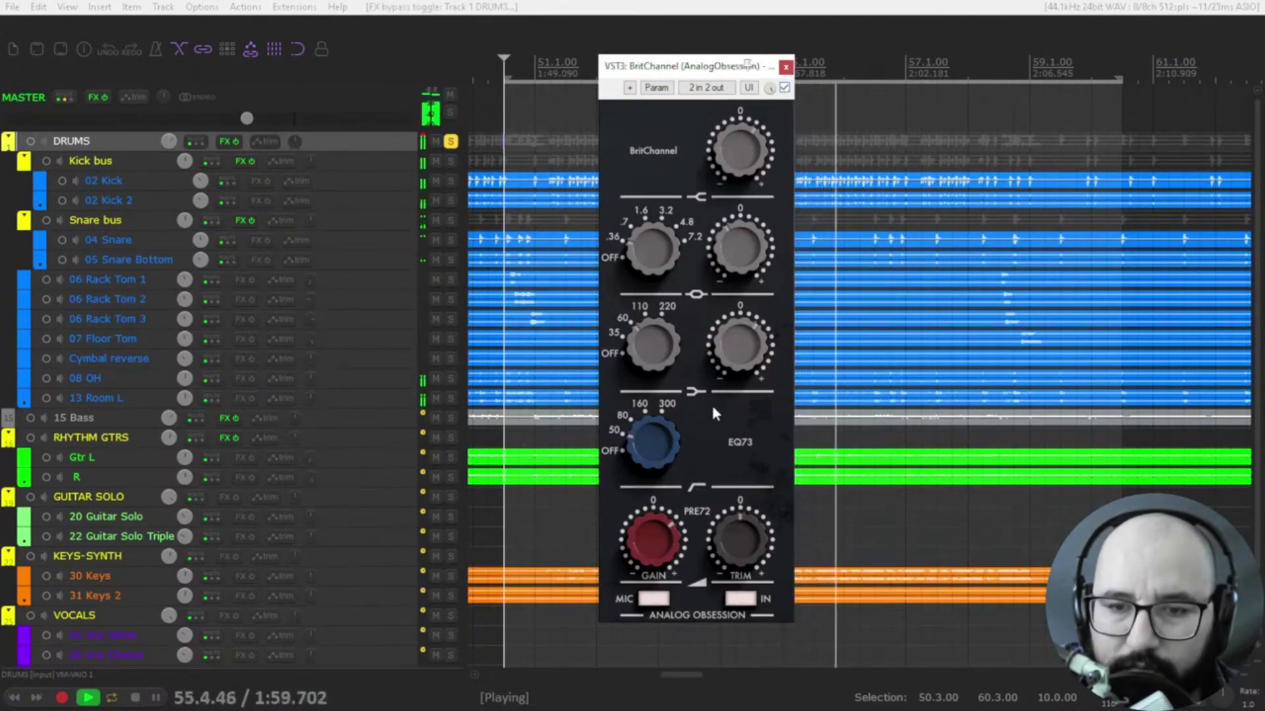
pyautogui.press('space')
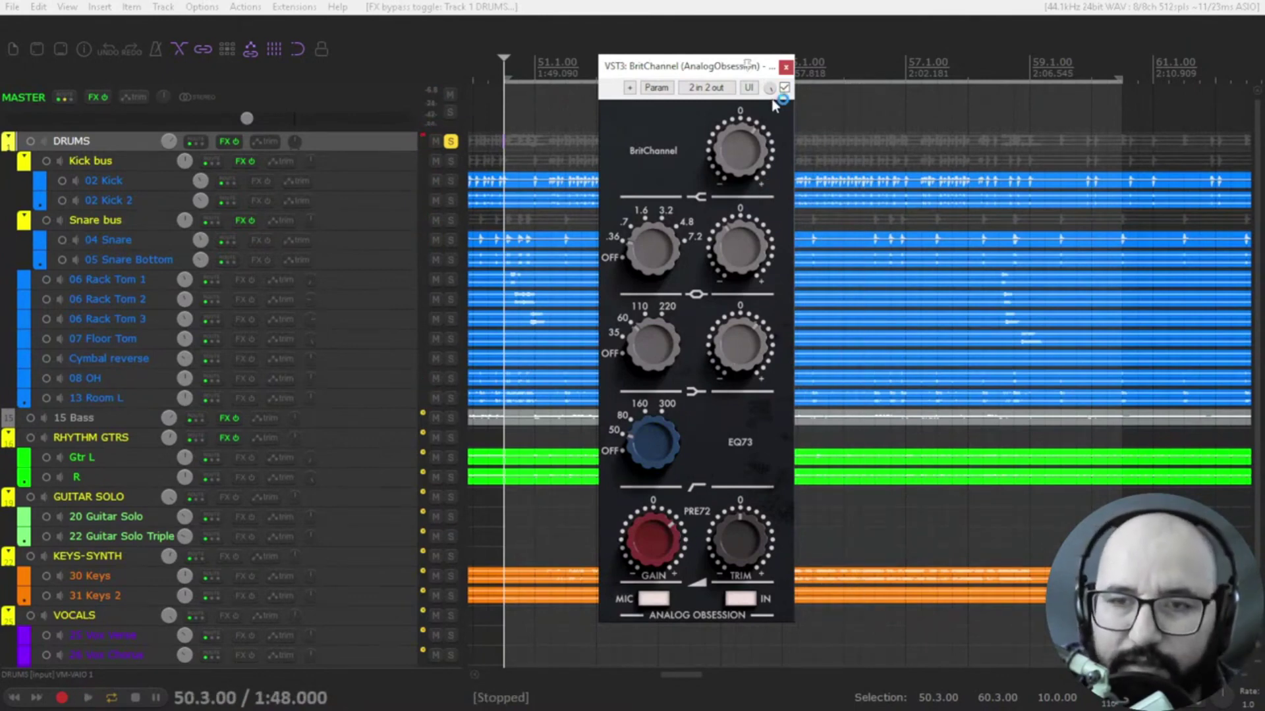
pyautogui.click(785, 88)
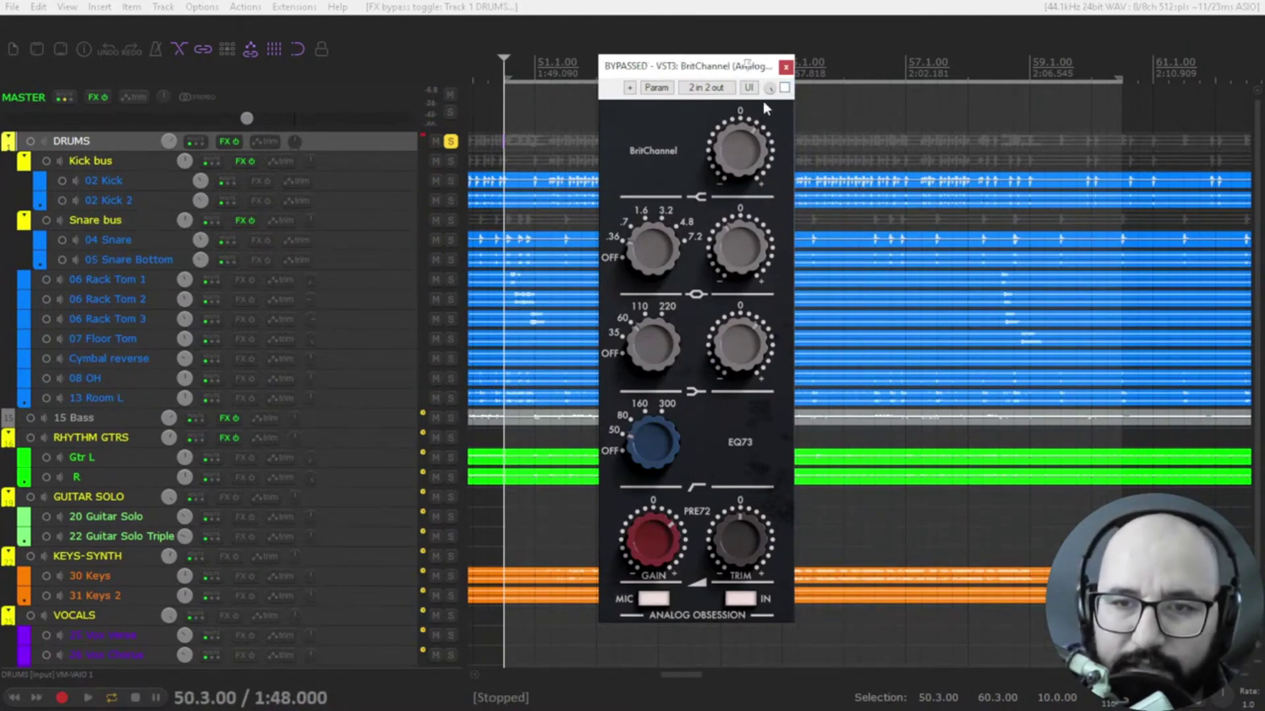
pyautogui.click(785, 67)
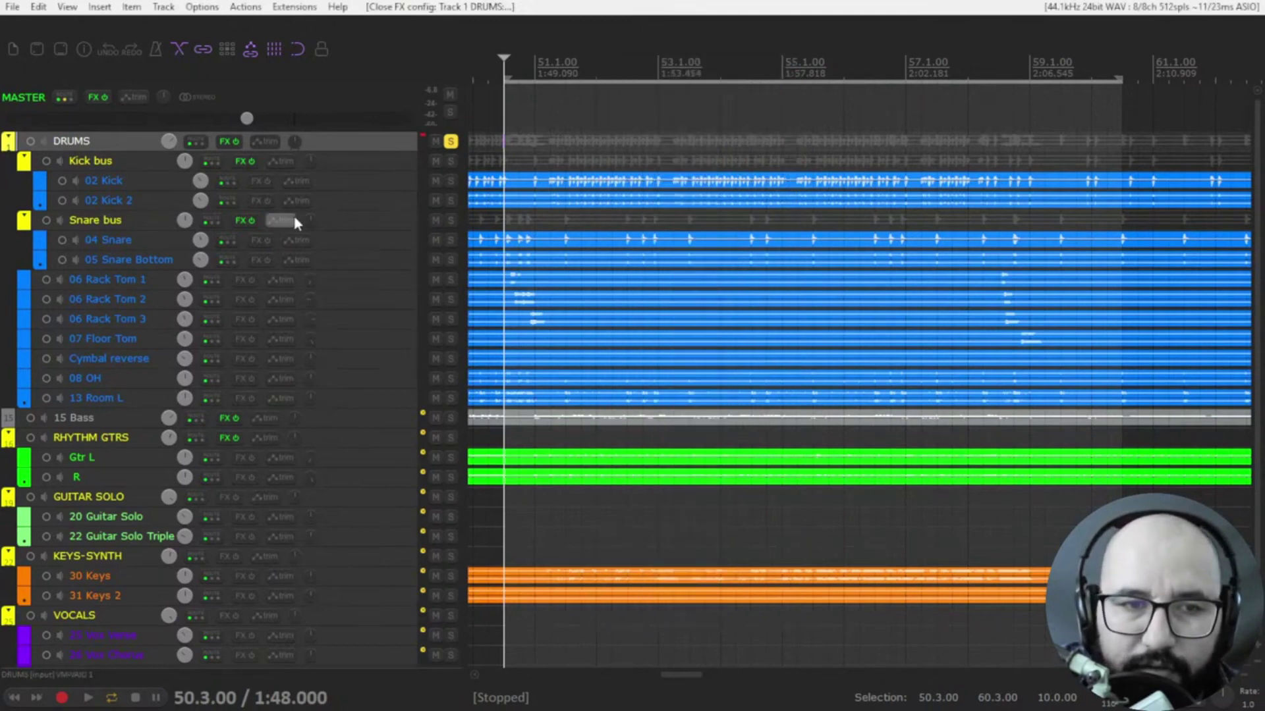
# - Open Britpressor from the DRUMS track's effects and activate it while the drums play
pyautogui.rightClick(224, 142)
pyautogui.click(261, 177)
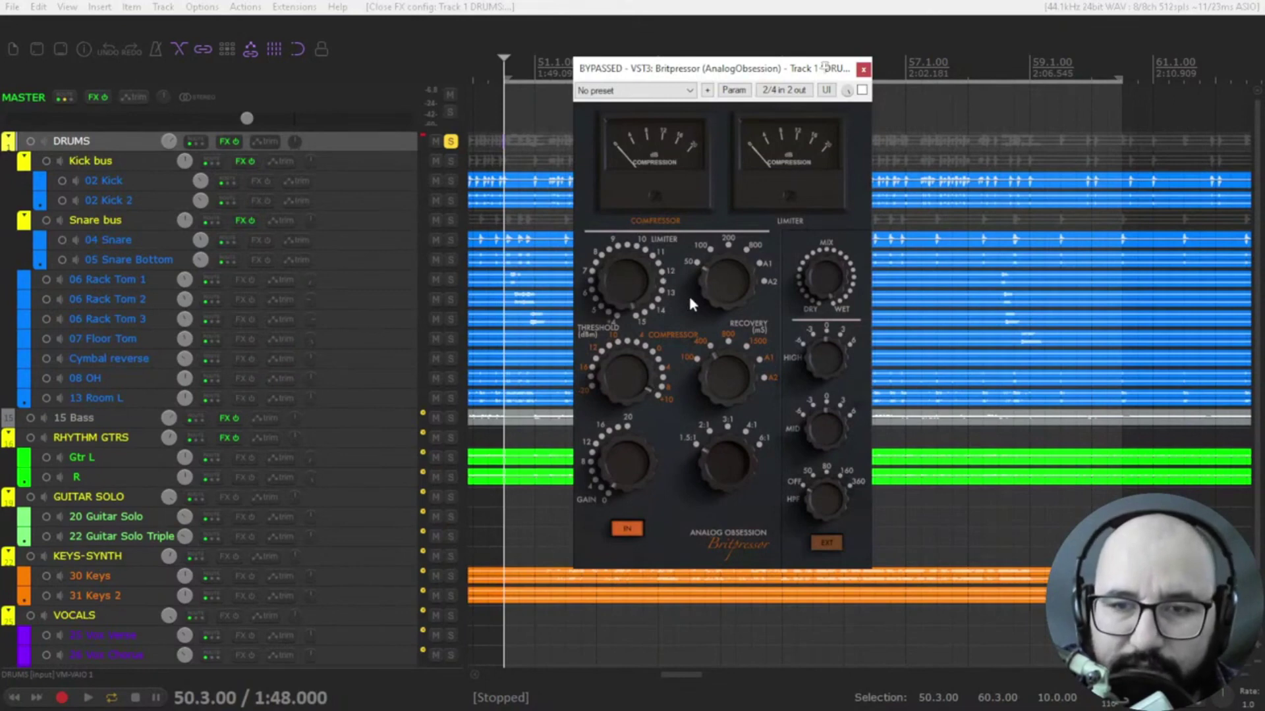
pyautogui.press('space')
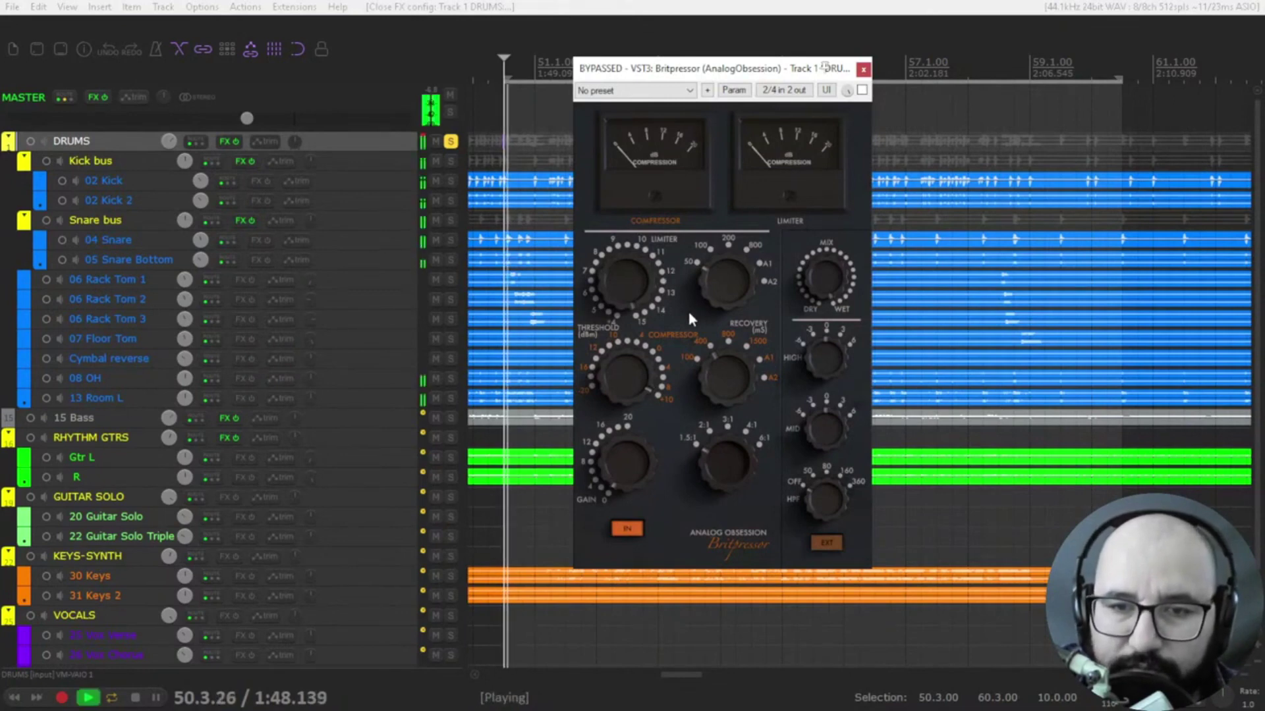
pyautogui.click(862, 90)
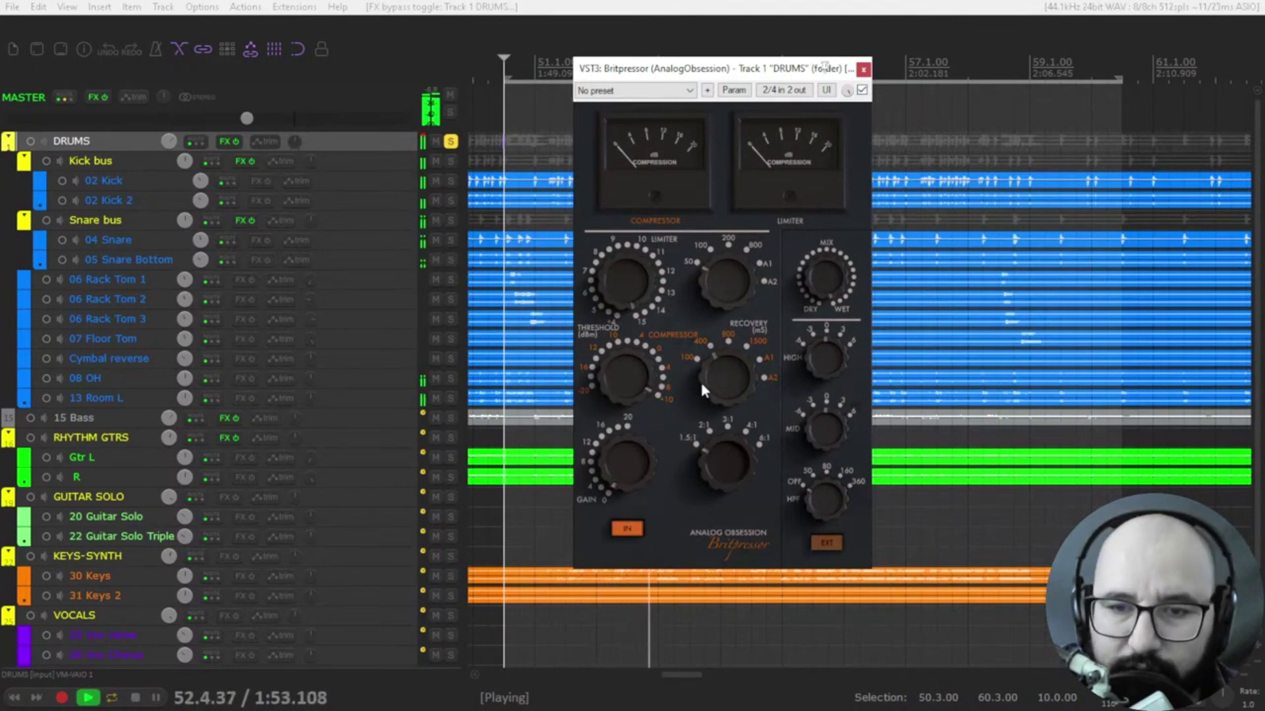
pyautogui.press('space')
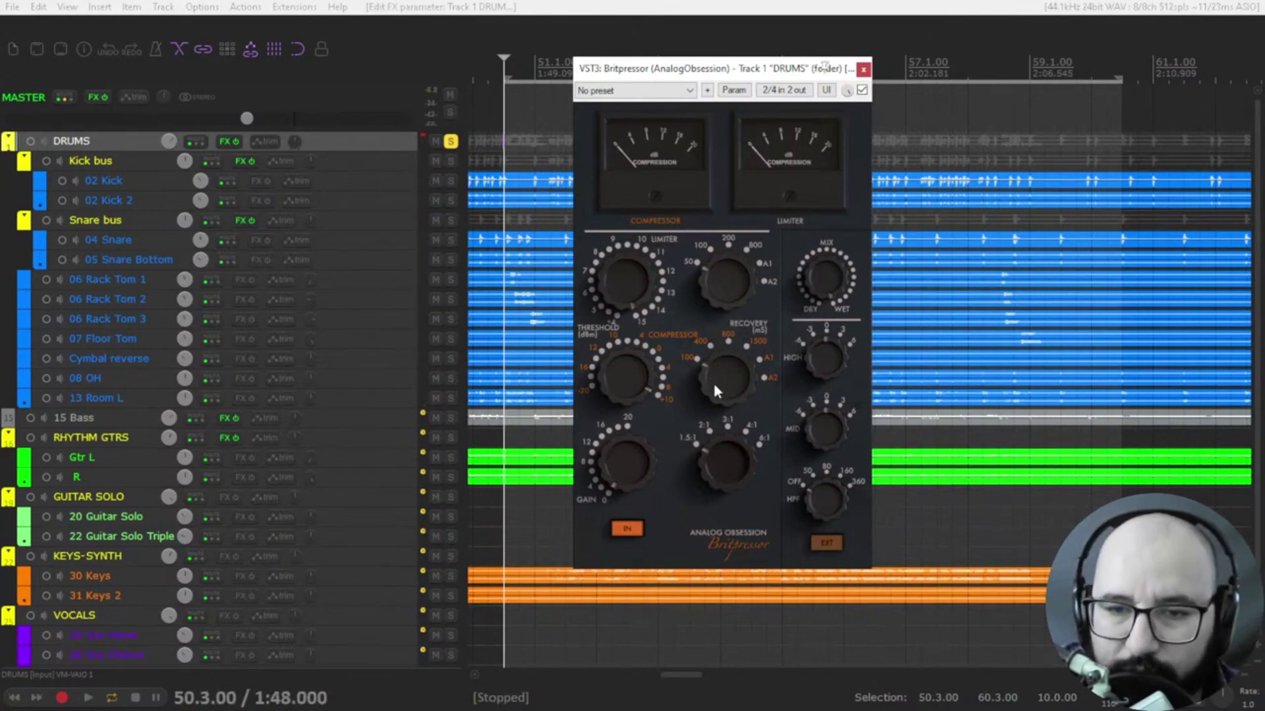
# - Set Britpressor's compressor ratio to 4:1 and fine-tune the compressor threshold while the drums play
pyautogui.press('space')
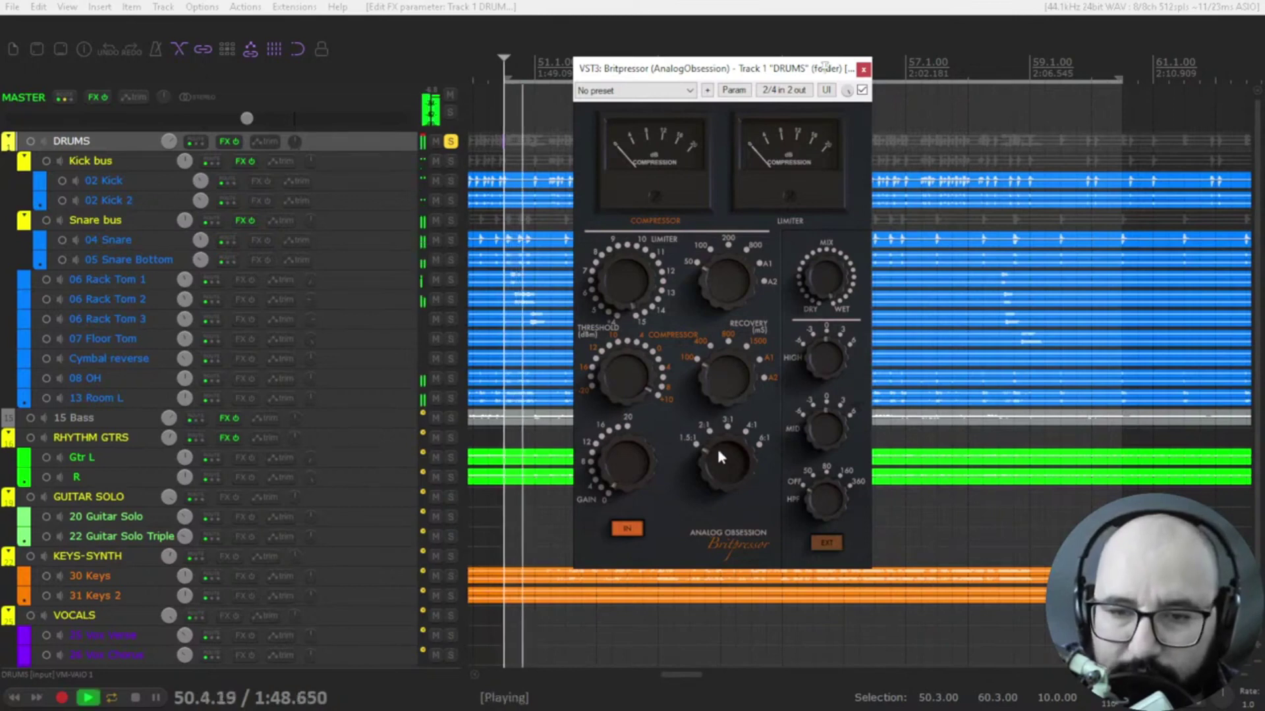
pyautogui.moveTo(716, 445); pyautogui.dragTo(717, 419)
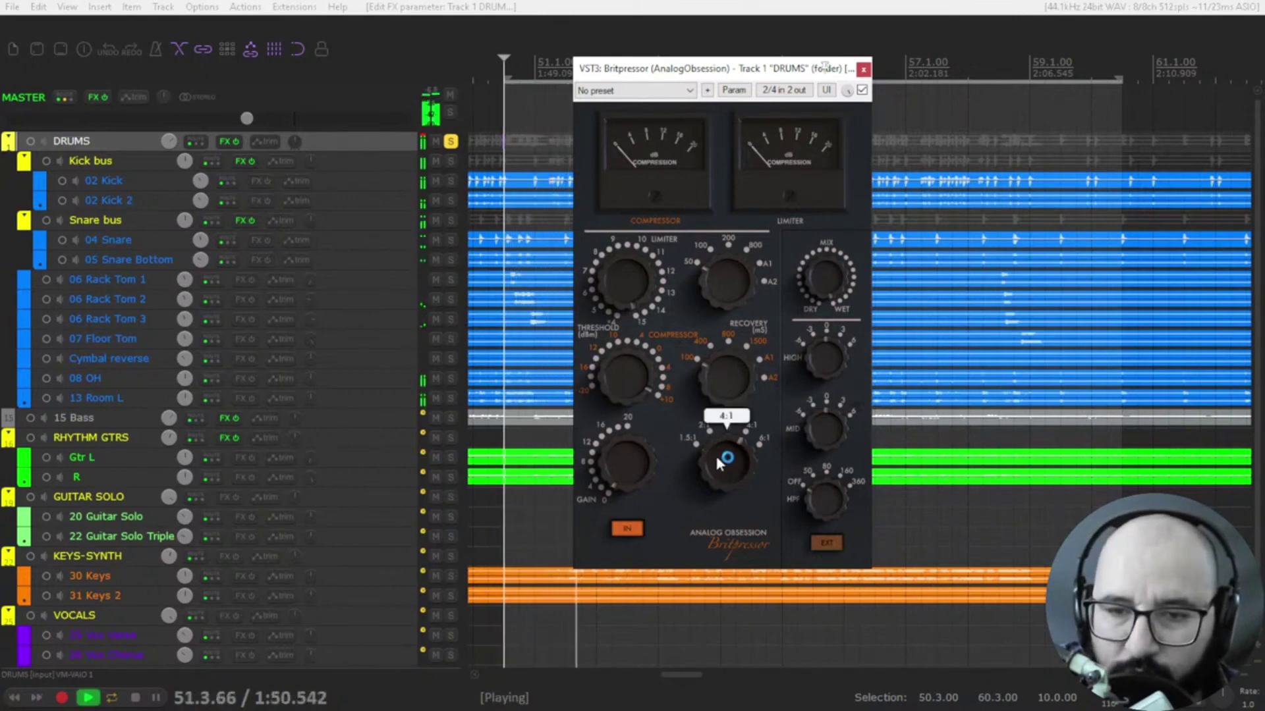
pyautogui.moveTo(624, 384)
pyautogui.mouseDown()
pyautogui.moveTo(625, 370)
pyautogui.moveTo(624, 386)
pyautogui.mouseUp()
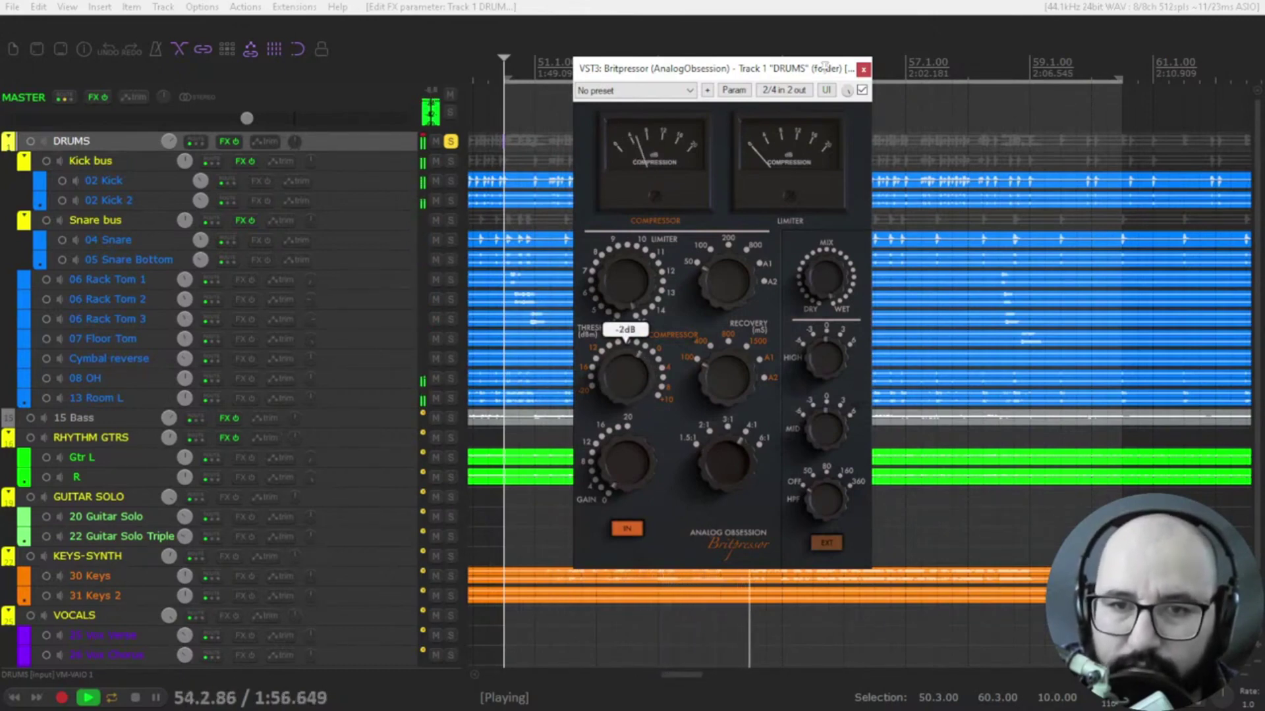
pyautogui.moveTo(624, 382); pyautogui.dragTo(624, 379)
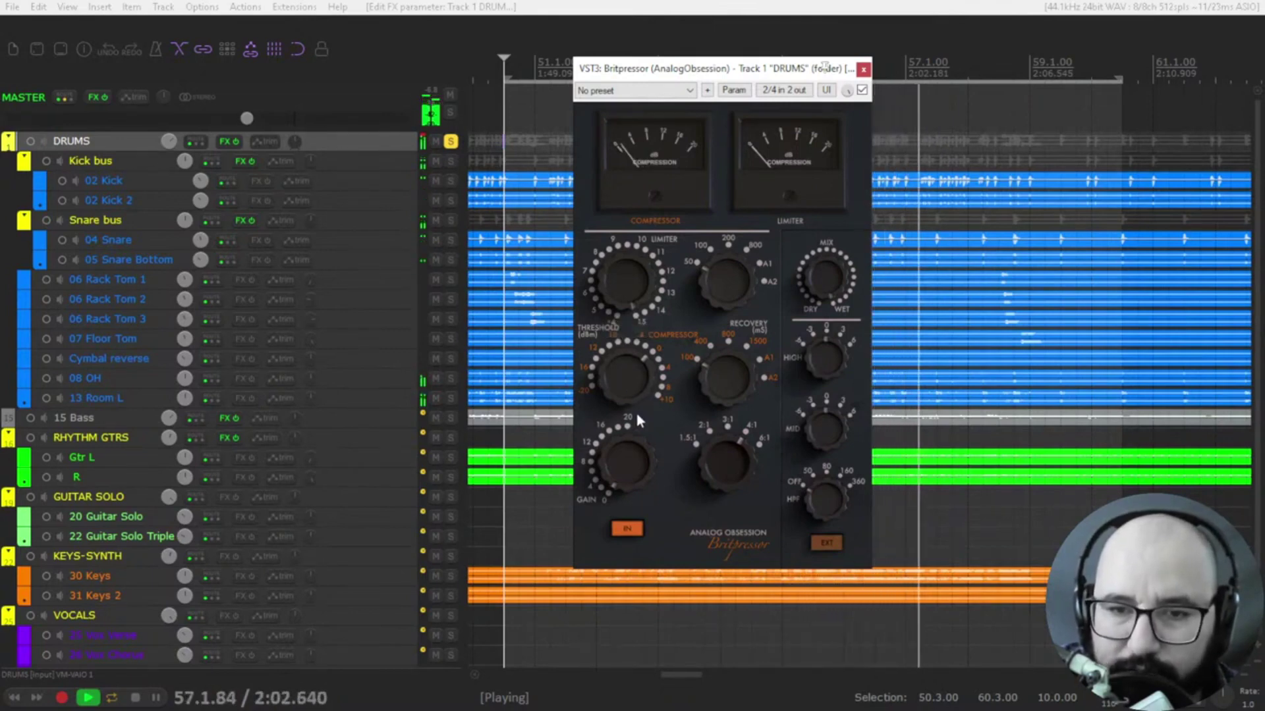
# - Set Britpressor's limiter threshold to 12.5 dB and compare the drums with the plugin bypassed and active
pyautogui.click(862, 90)
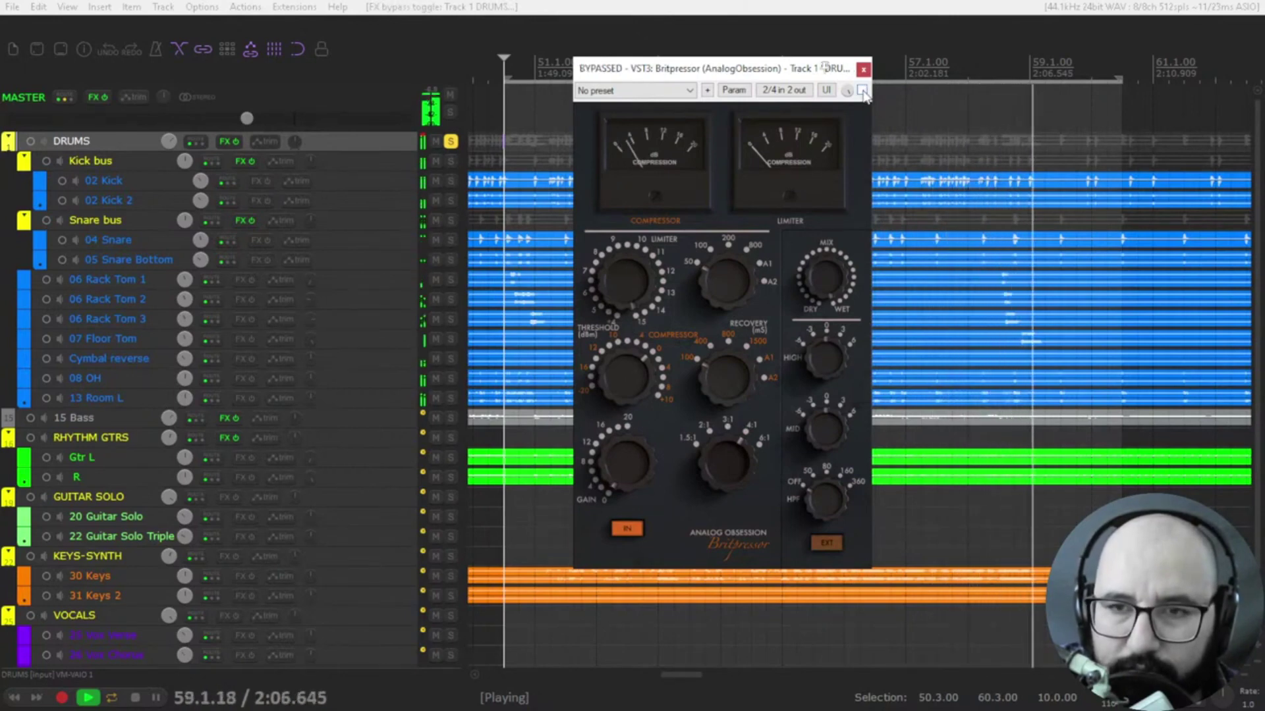
pyautogui.click(862, 90)
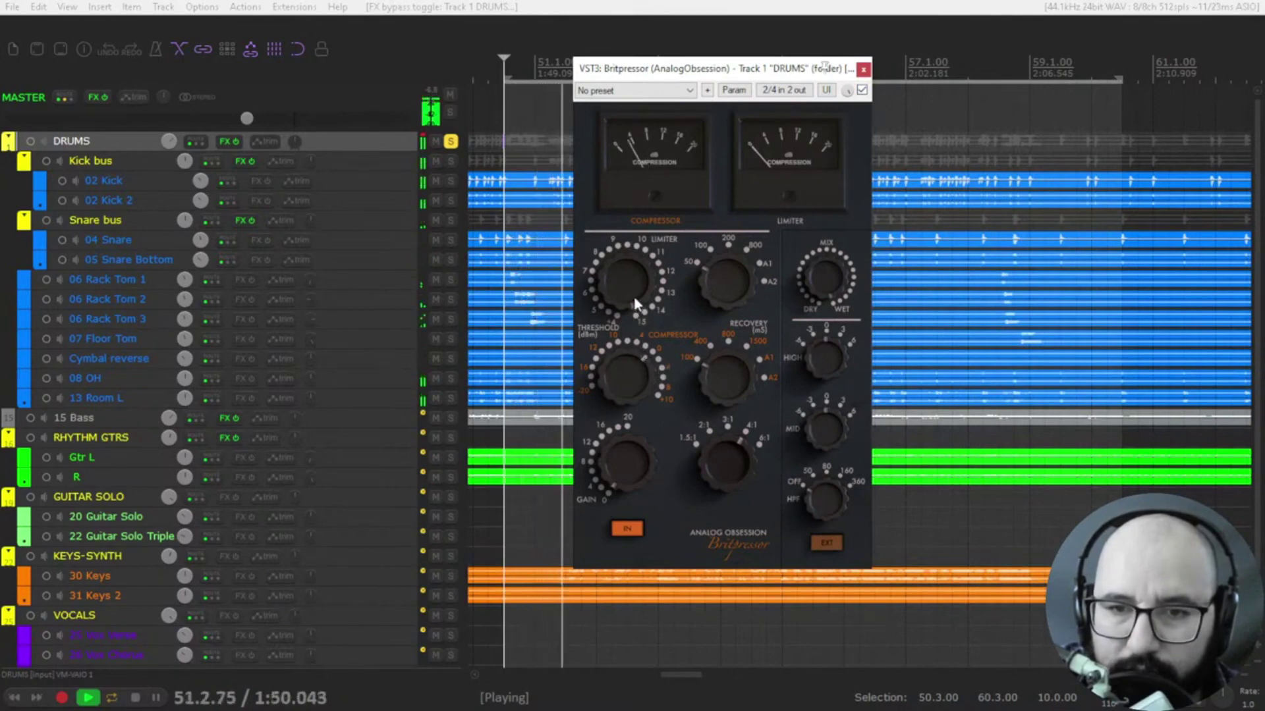
pyautogui.click(727, 281)
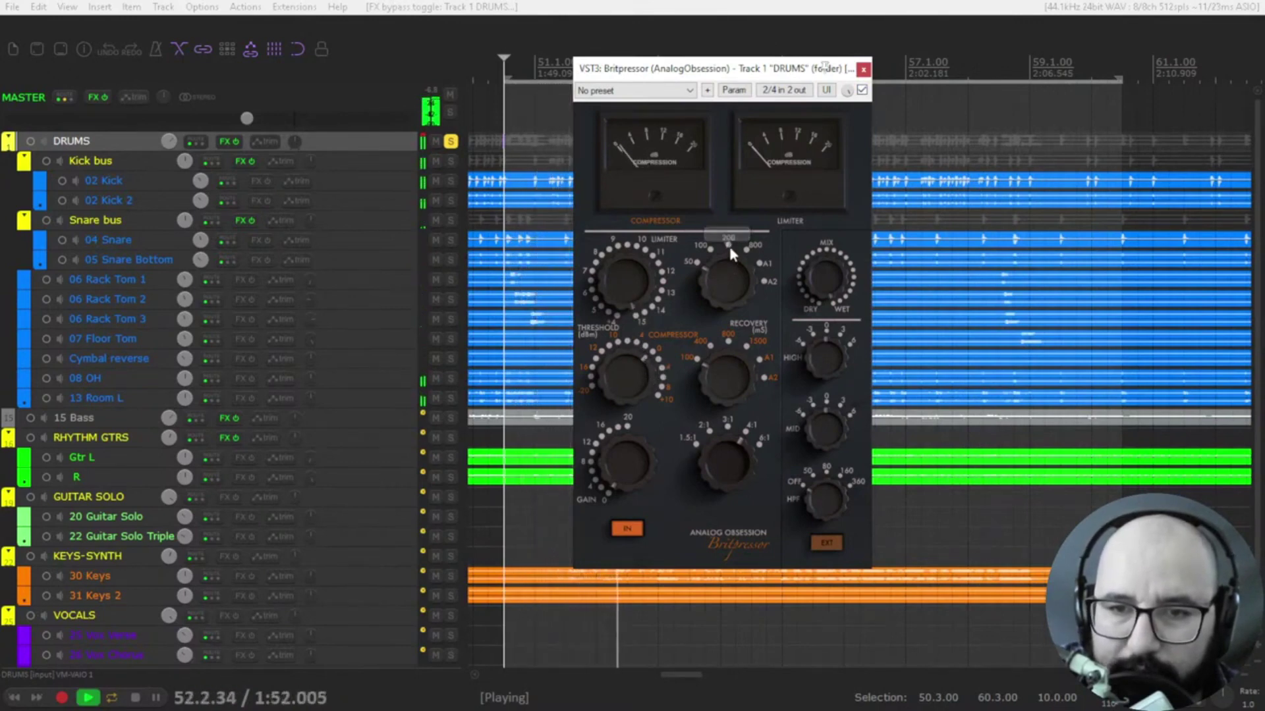
pyautogui.moveTo(626, 290)
pyautogui.mouseDown()
pyautogui.moveTo(626, 303)
pyautogui.moveTo(626, 287)
pyautogui.mouseUp()
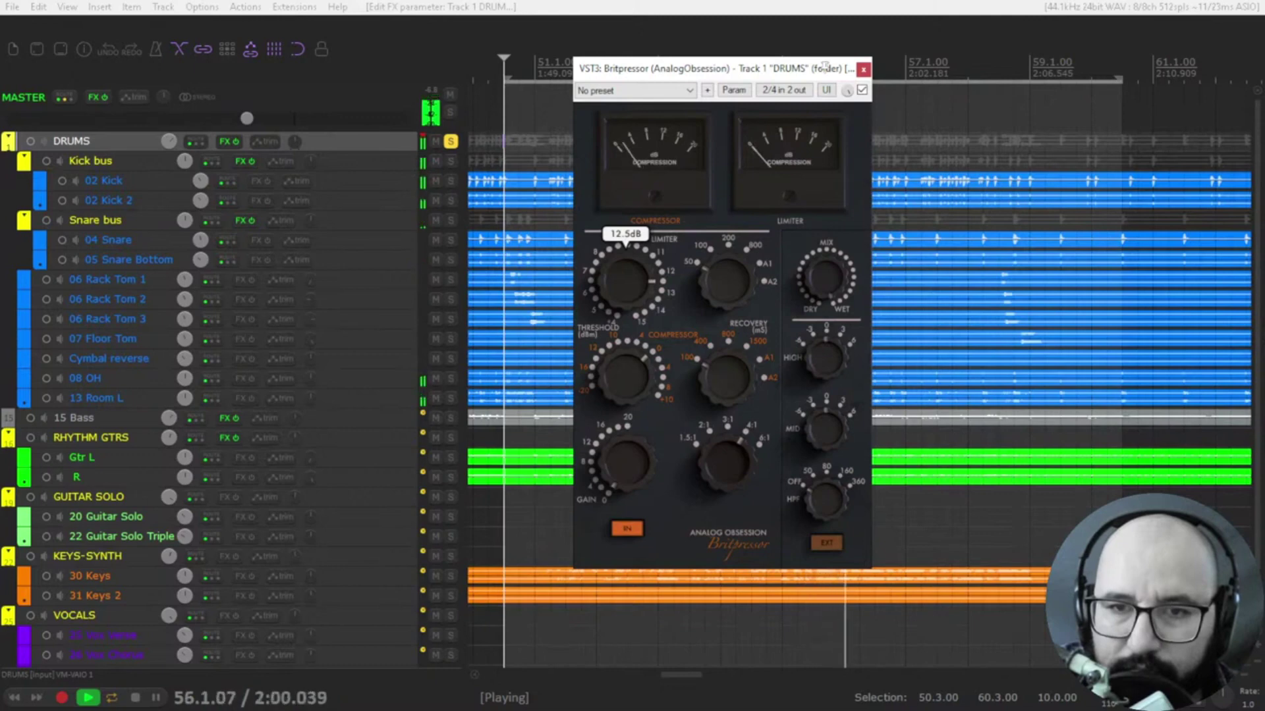
pyautogui.moveTo(621, 290); pyautogui.dragTo(620, 295)
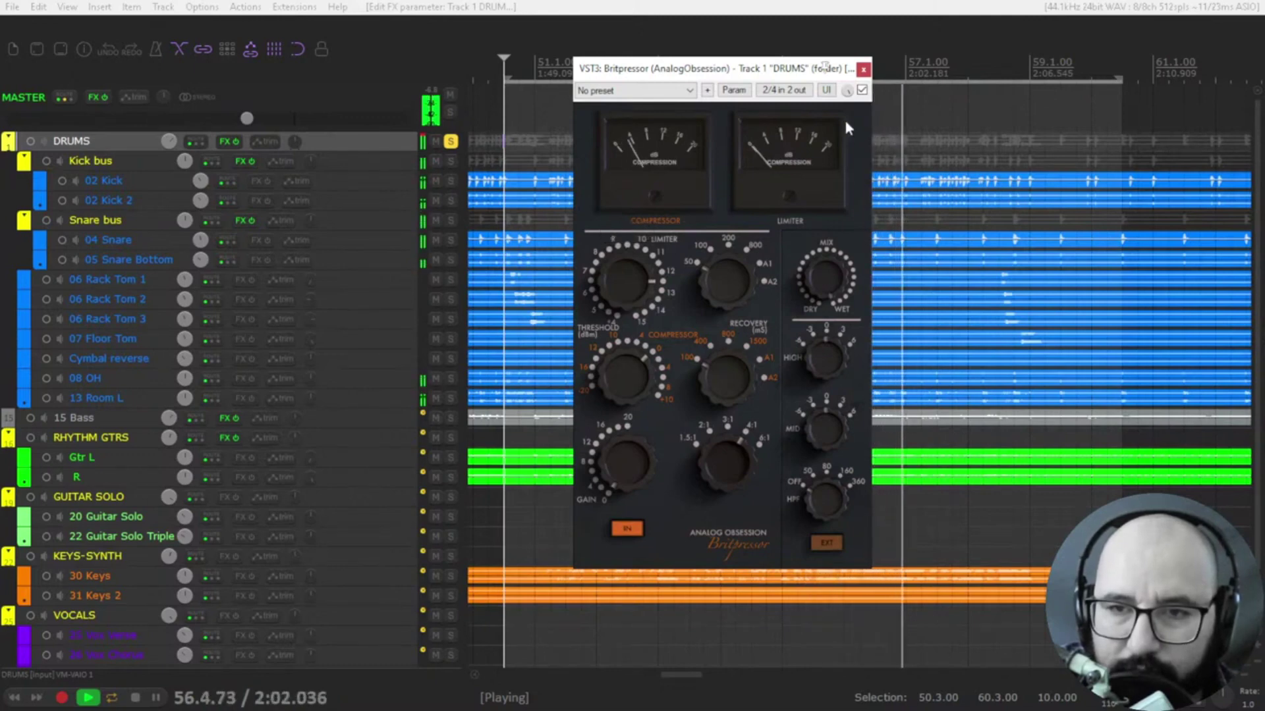
pyautogui.click(862, 90)
pyautogui.click(861, 90)
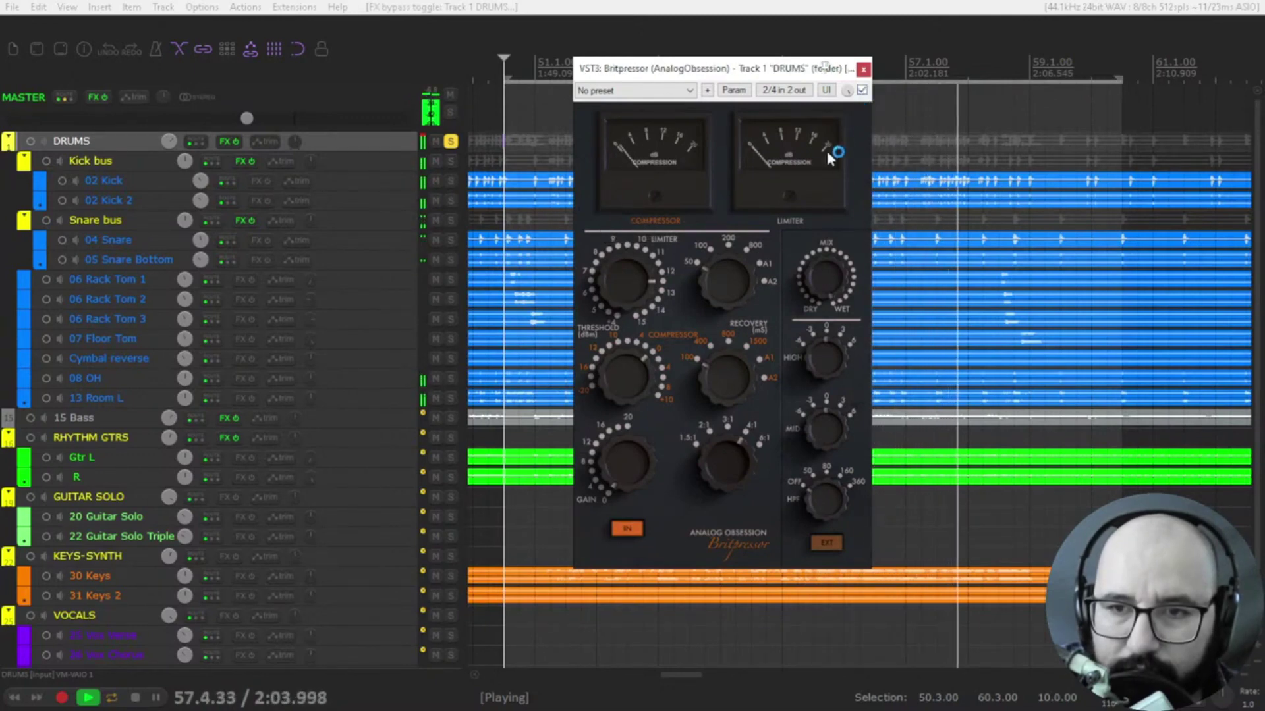
# - Try Britpressor's mix and gain knobs, and compare the drums with the plugin bypassed and active
pyautogui.moveTo(826, 280); pyautogui.dragTo(826, 276)
pyautogui.press('space')
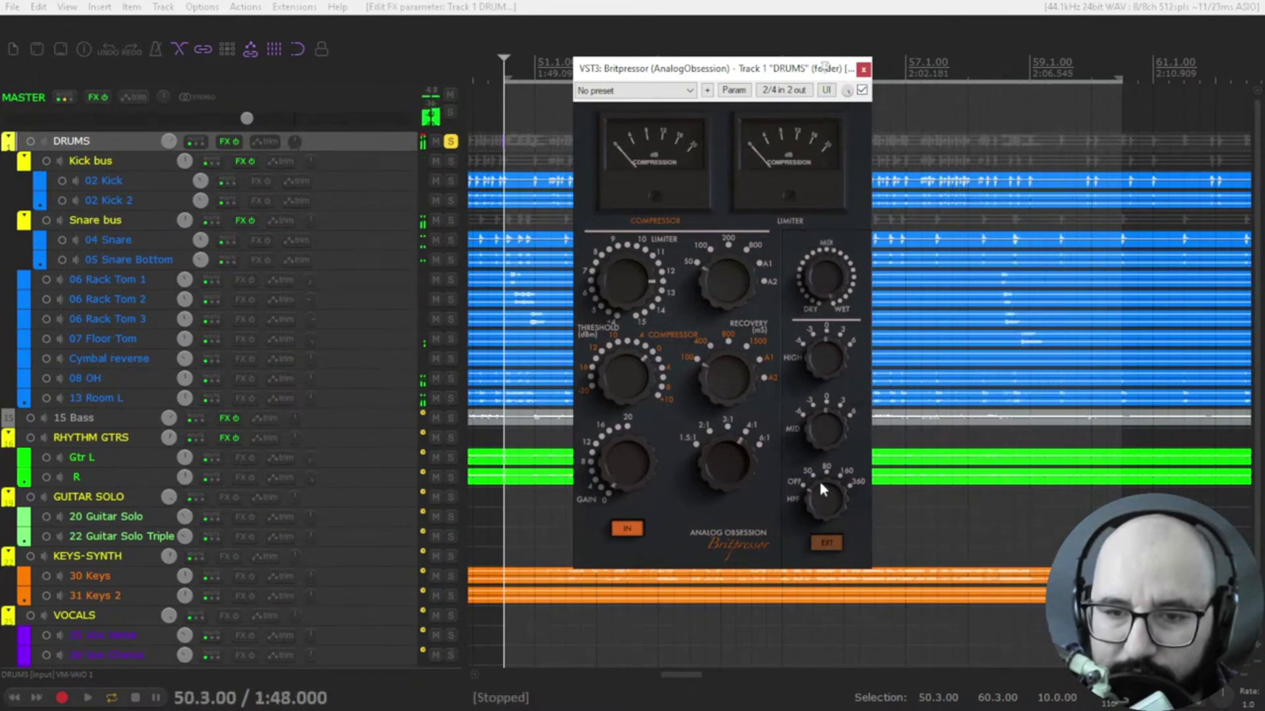
pyautogui.press('space')
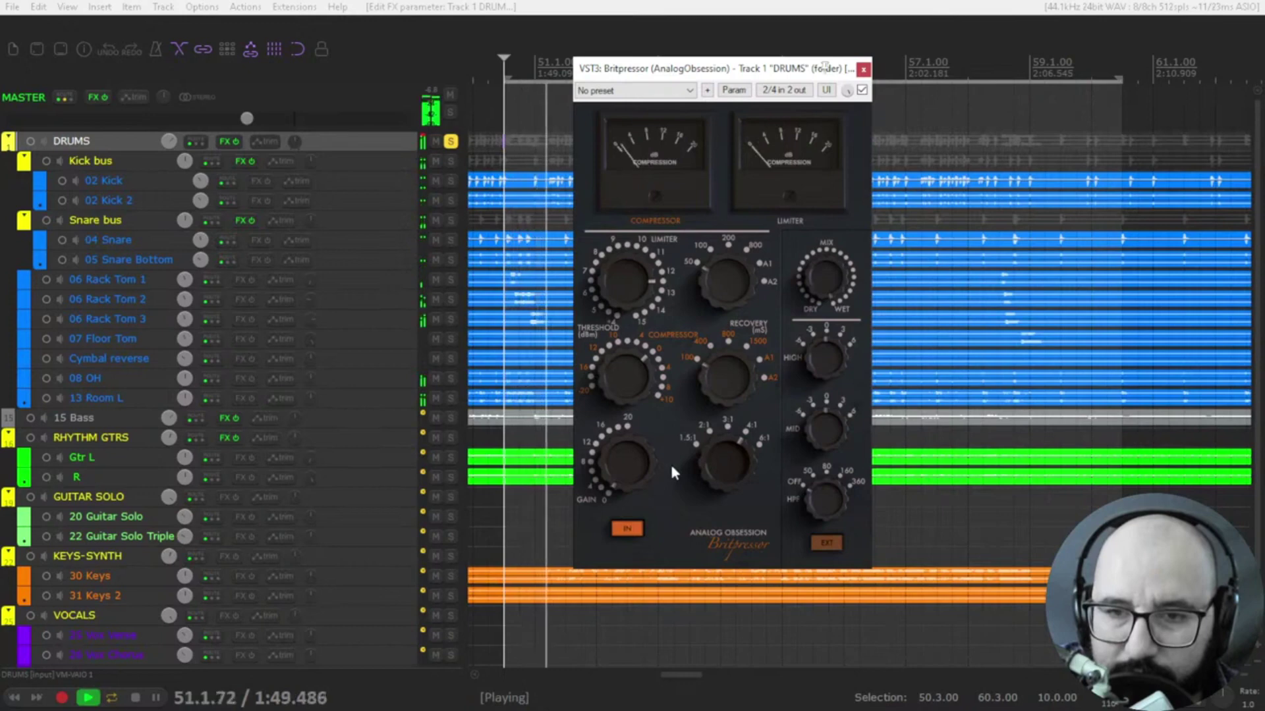
pyautogui.moveTo(620, 474); pyautogui.dragTo(620, 474)
pyautogui.click(862, 90)
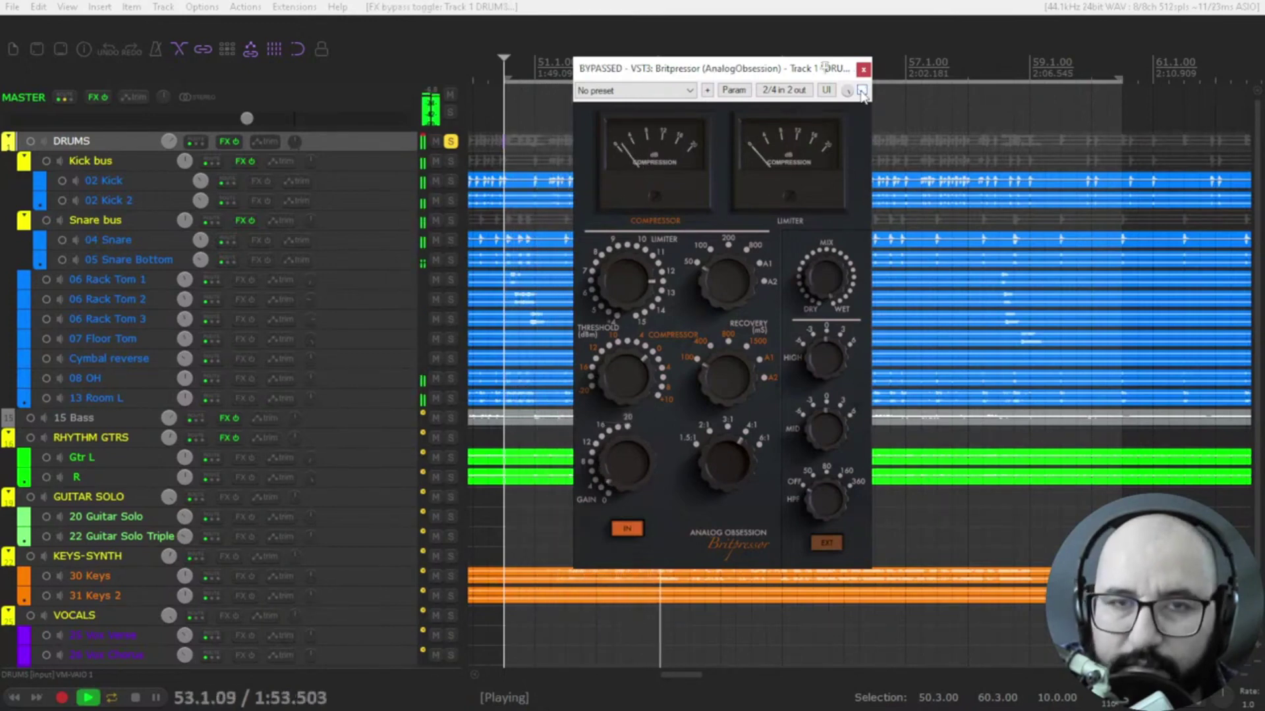
pyautogui.click(861, 90)
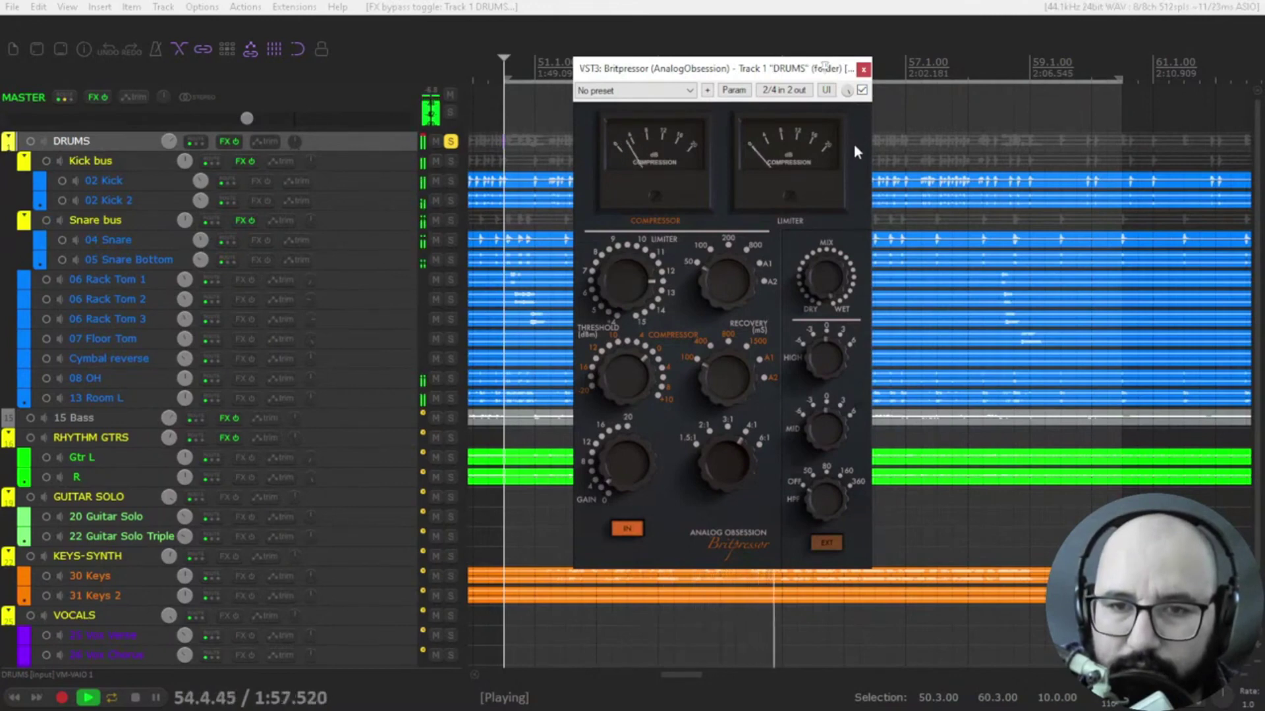
pyautogui.press('space')
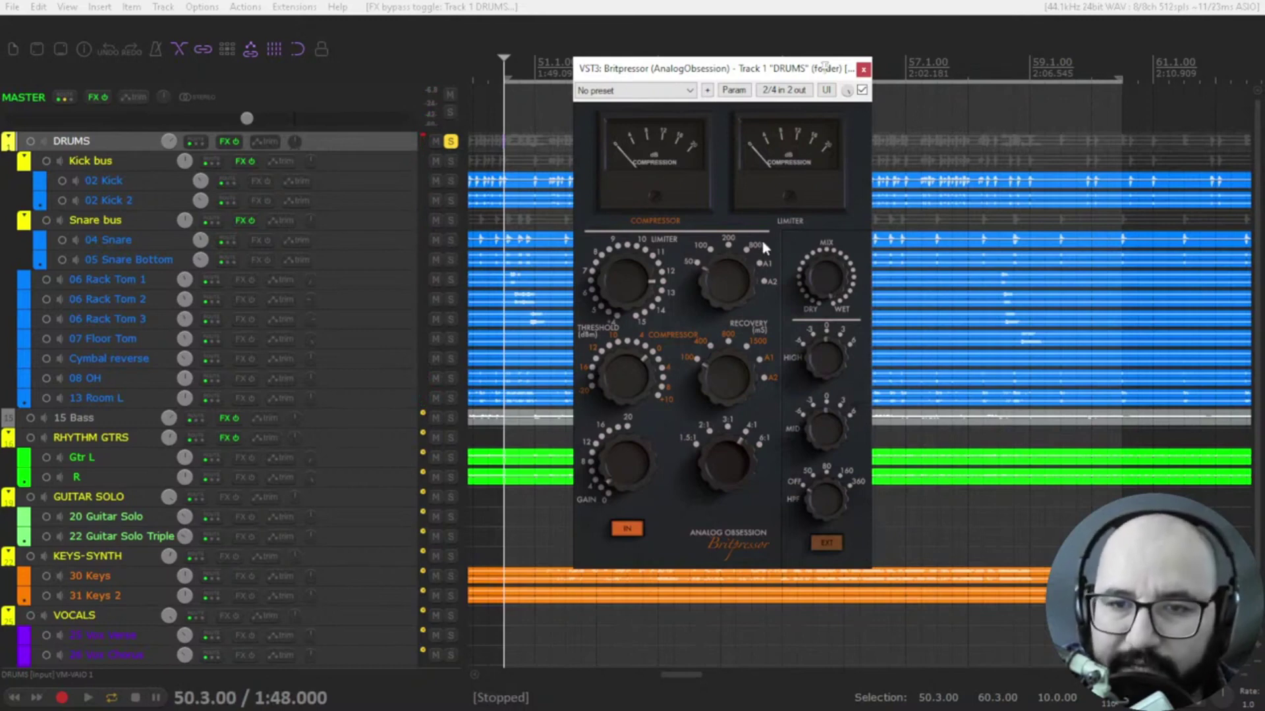
# - Close Britpressor, open BritPre on the DRUMS track, and activate it while the drums play
pyautogui.click(863, 68)
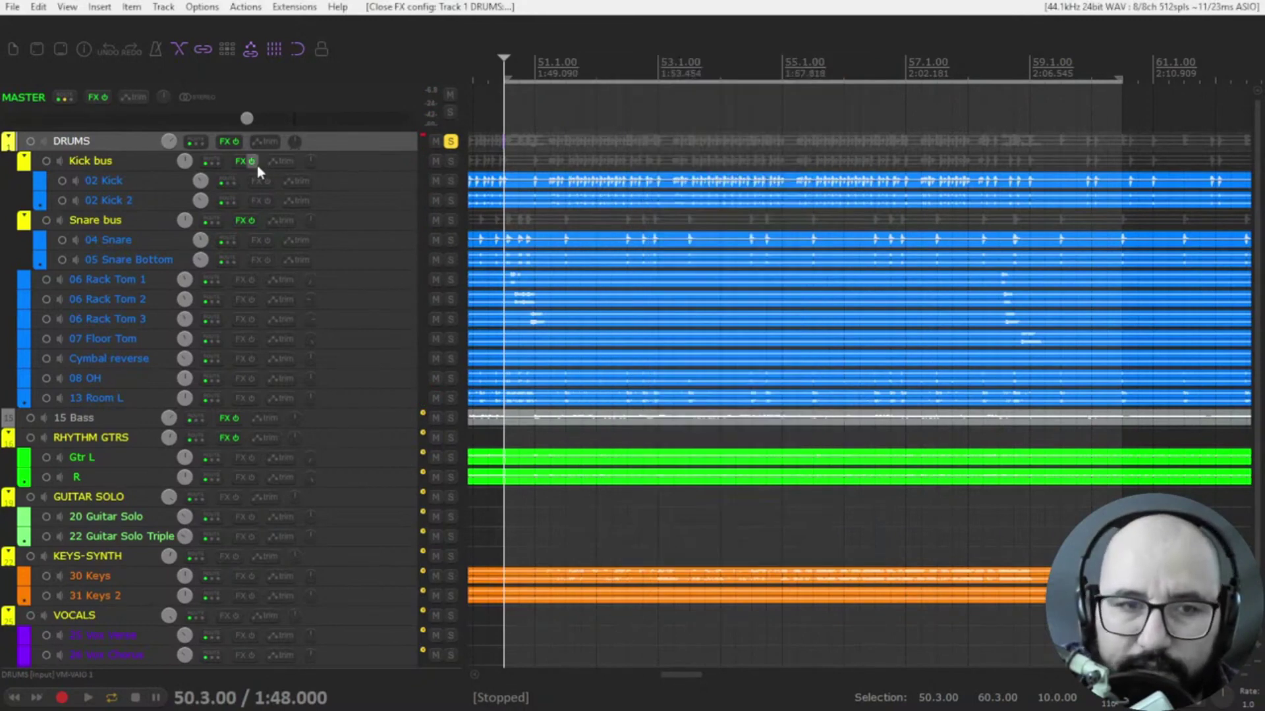
pyautogui.rightClick(221, 144)
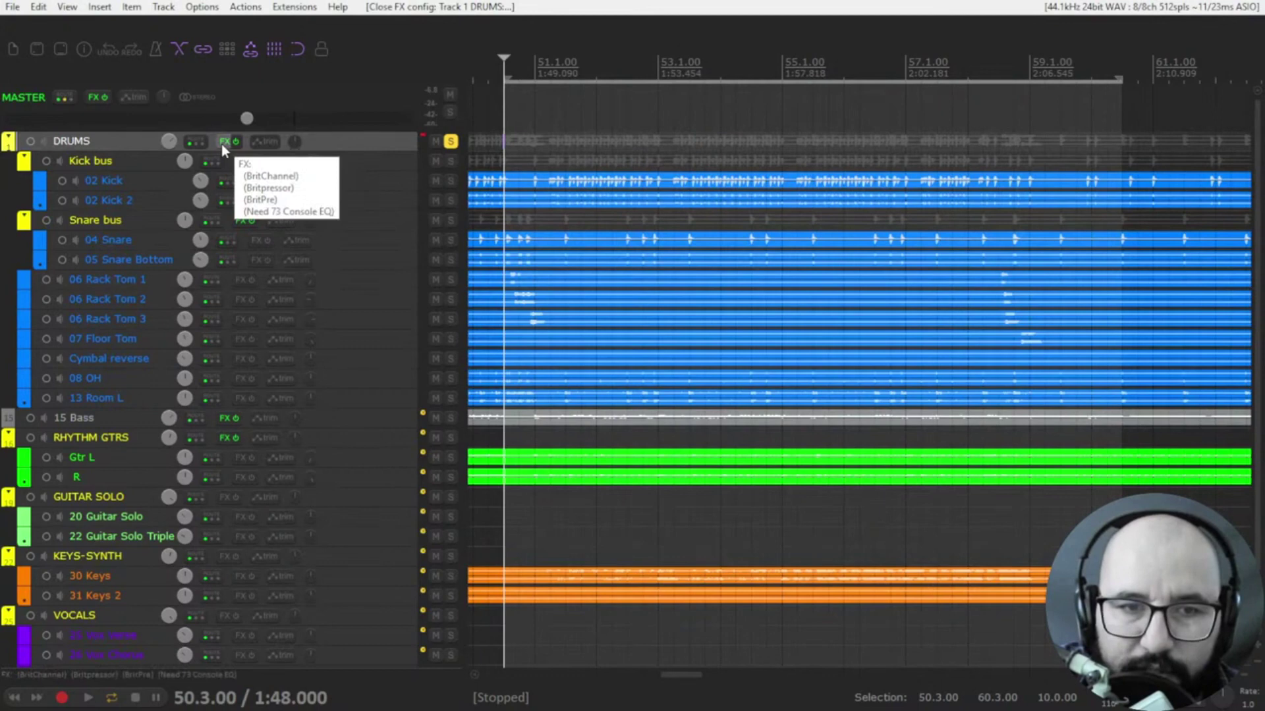
pyautogui.click(270, 197)
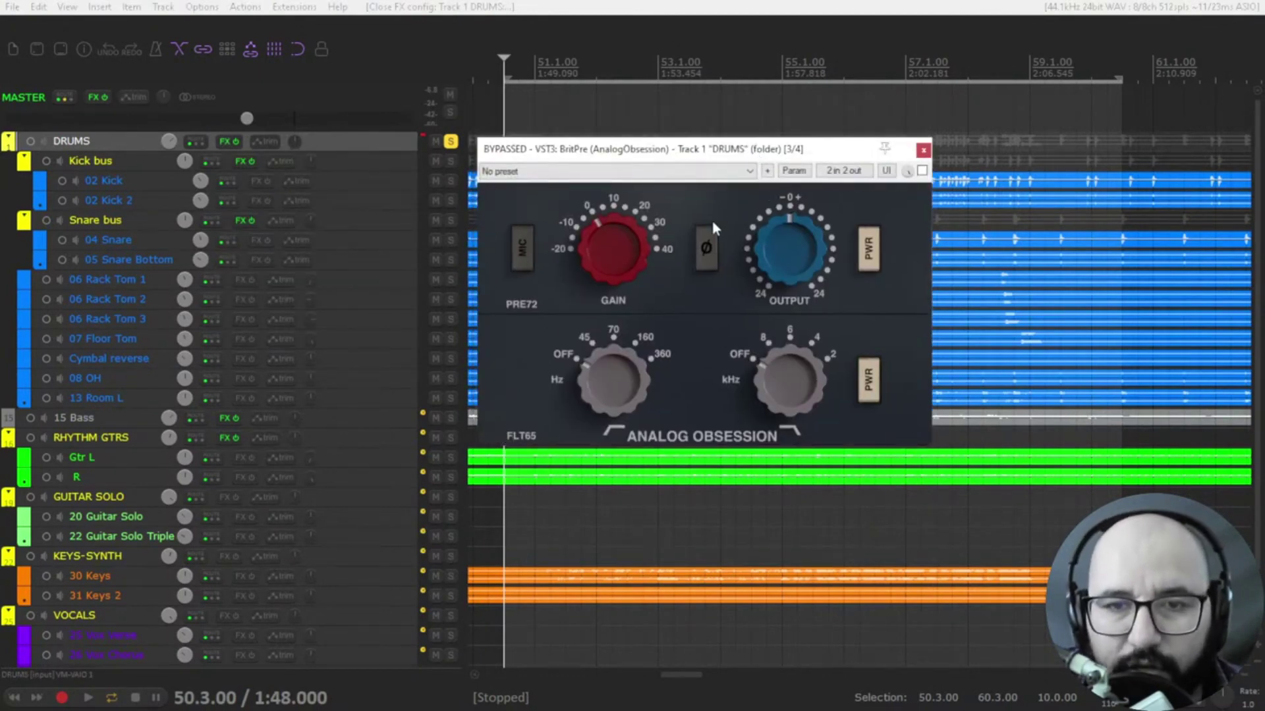
pyautogui.press('space')
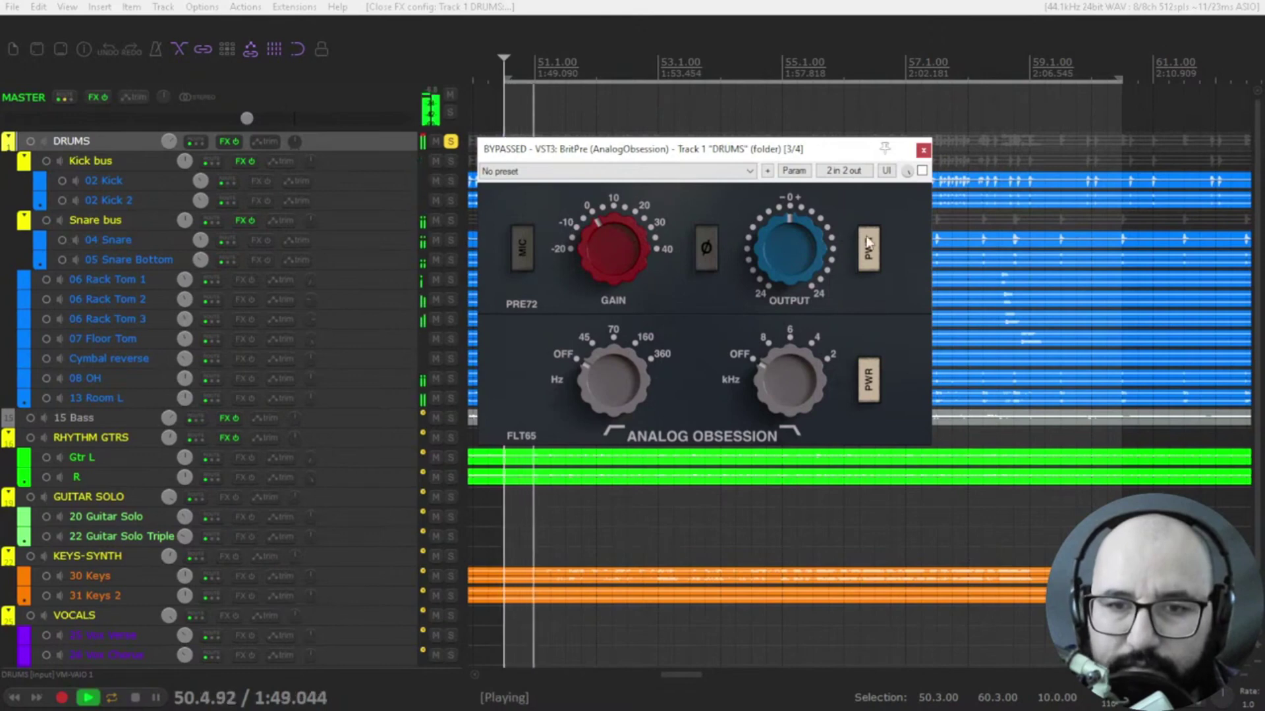
pyautogui.click(922, 170)
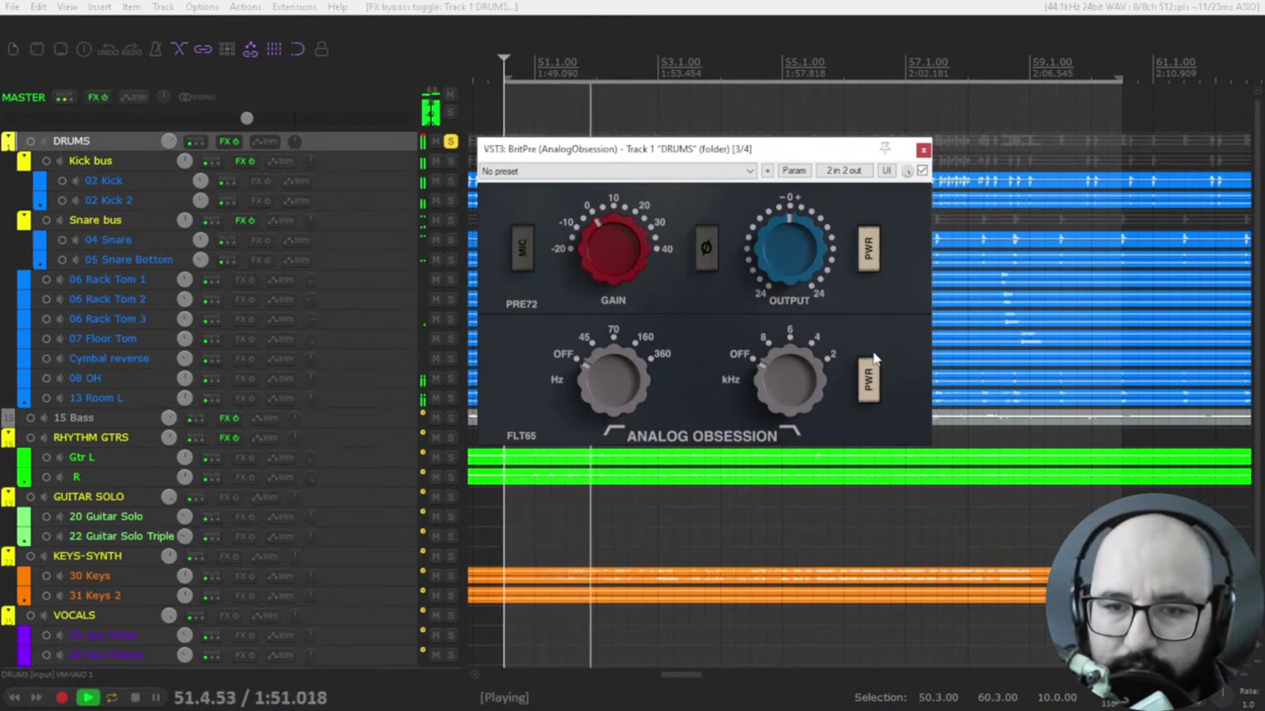
# - Power off BritPre's FLT65 filter section and toggle the PRE72 preamp section off and on
pyautogui.click(869, 380)
pyautogui.click(873, 256)
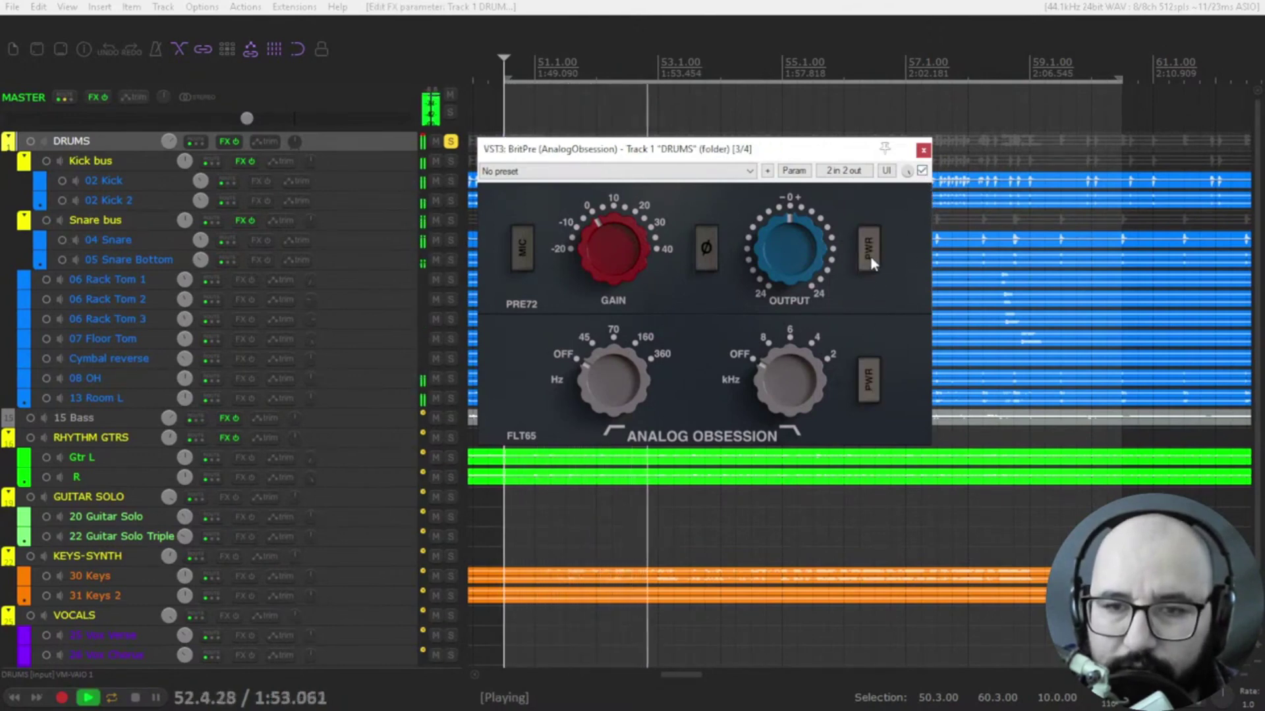
pyautogui.click(872, 260)
# - Set BritPre's preamp to MIC mode with 20 dB of gain and listen to the drums
pyautogui.moveTo(615, 250)
pyautogui.mouseDown()
pyautogui.moveTo(616, 158)
pyautogui.moveTo(615, 210)
pyautogui.moveTo(589, 259)
pyautogui.moveTo(603, 237)
pyautogui.moveTo(603, 254)
pyautogui.mouseUp()
pyautogui.press('space')
pyautogui.press('space')
pyautogui.press('space')
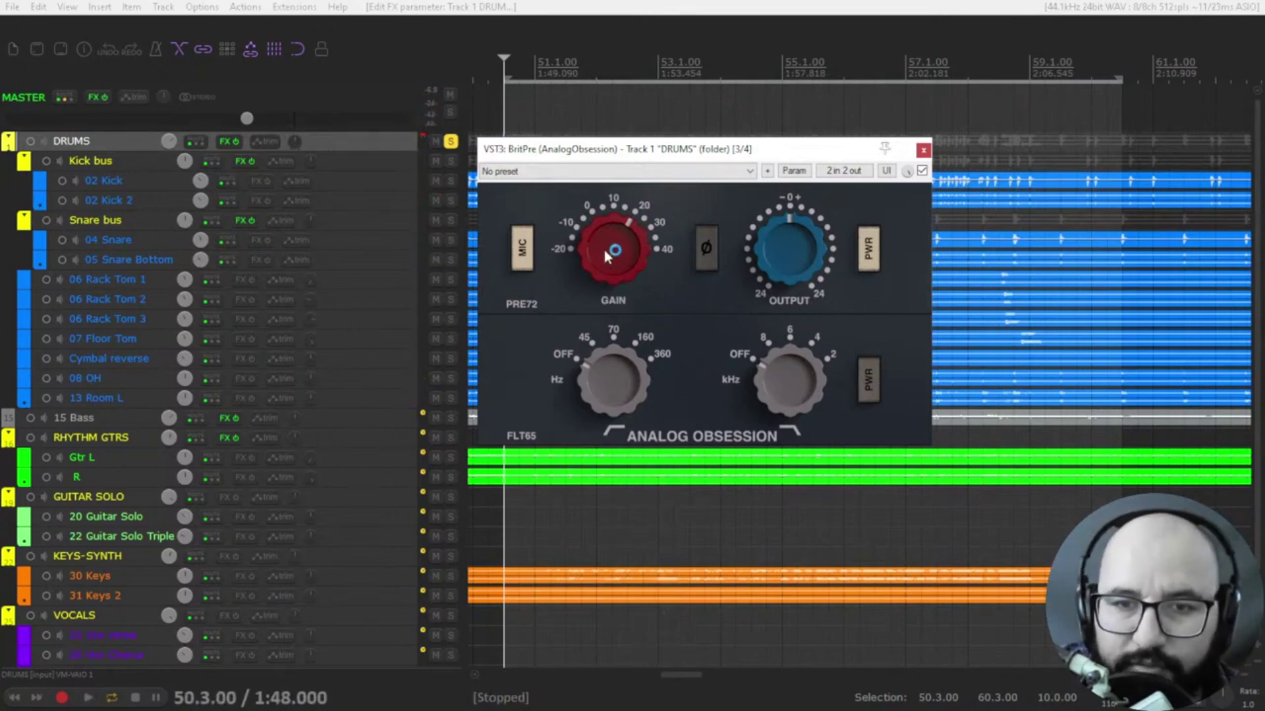
pyautogui.press('space')
pyautogui.moveTo(595, 256); pyautogui.dragTo(596, 256)
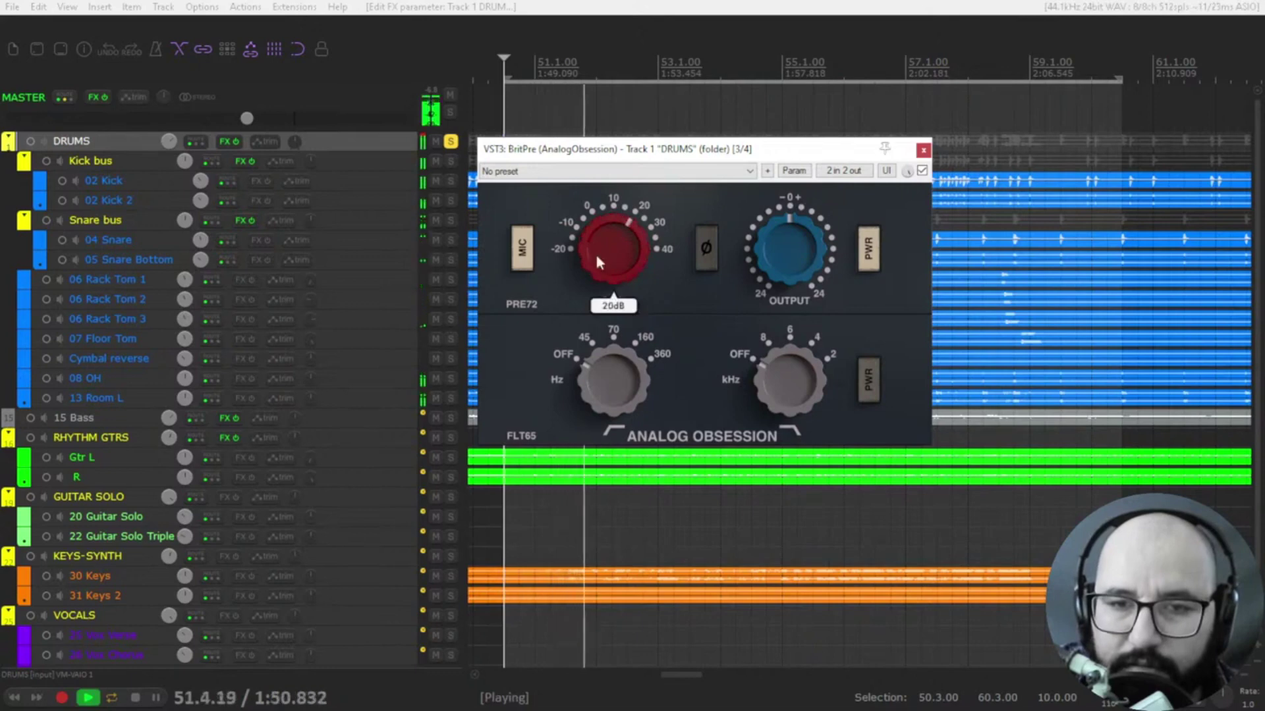
pyautogui.press('space')
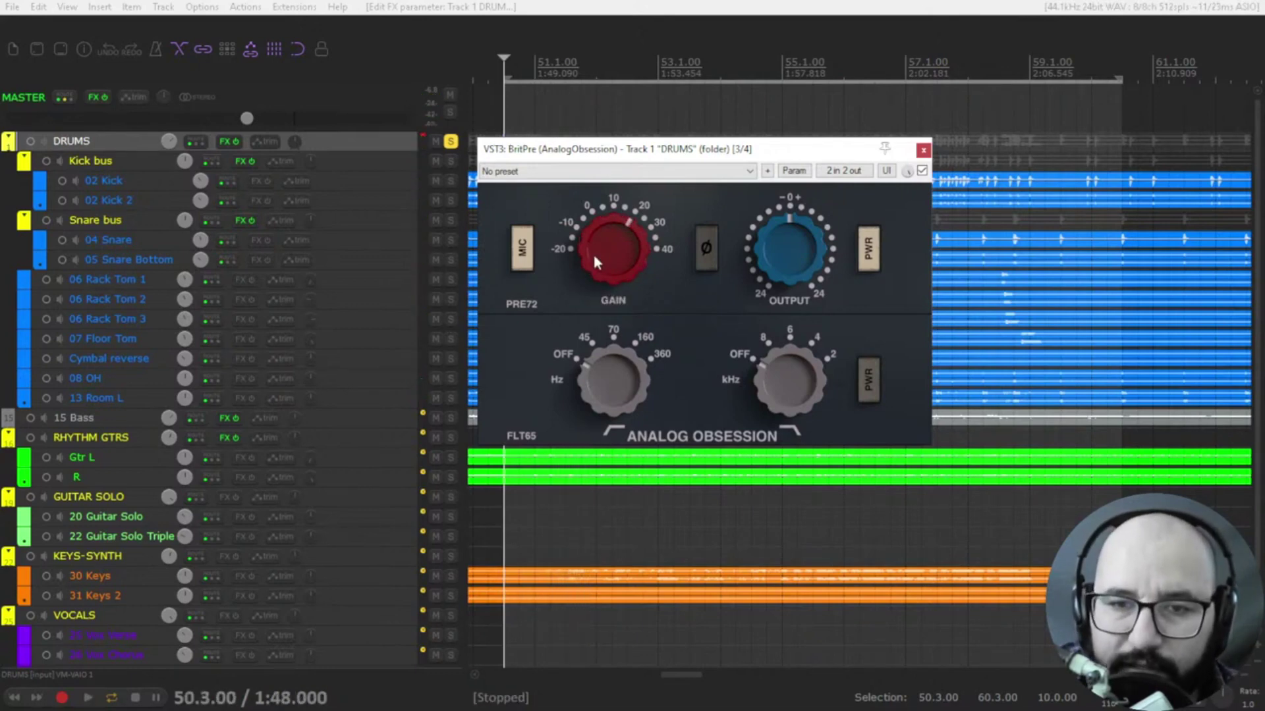
# - Power on BritPre's FLT65 section and try its kHz low-pass filter while the drums play
pyautogui.press('space')
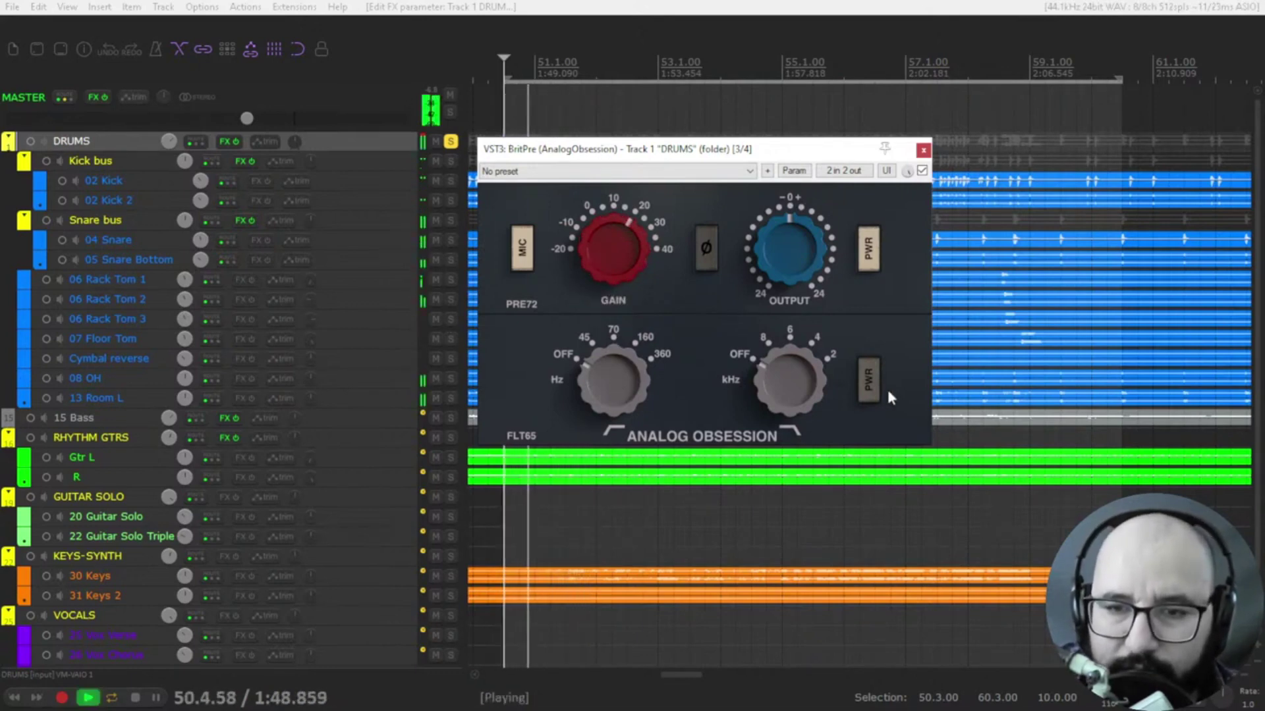
pyautogui.moveTo(612, 335)
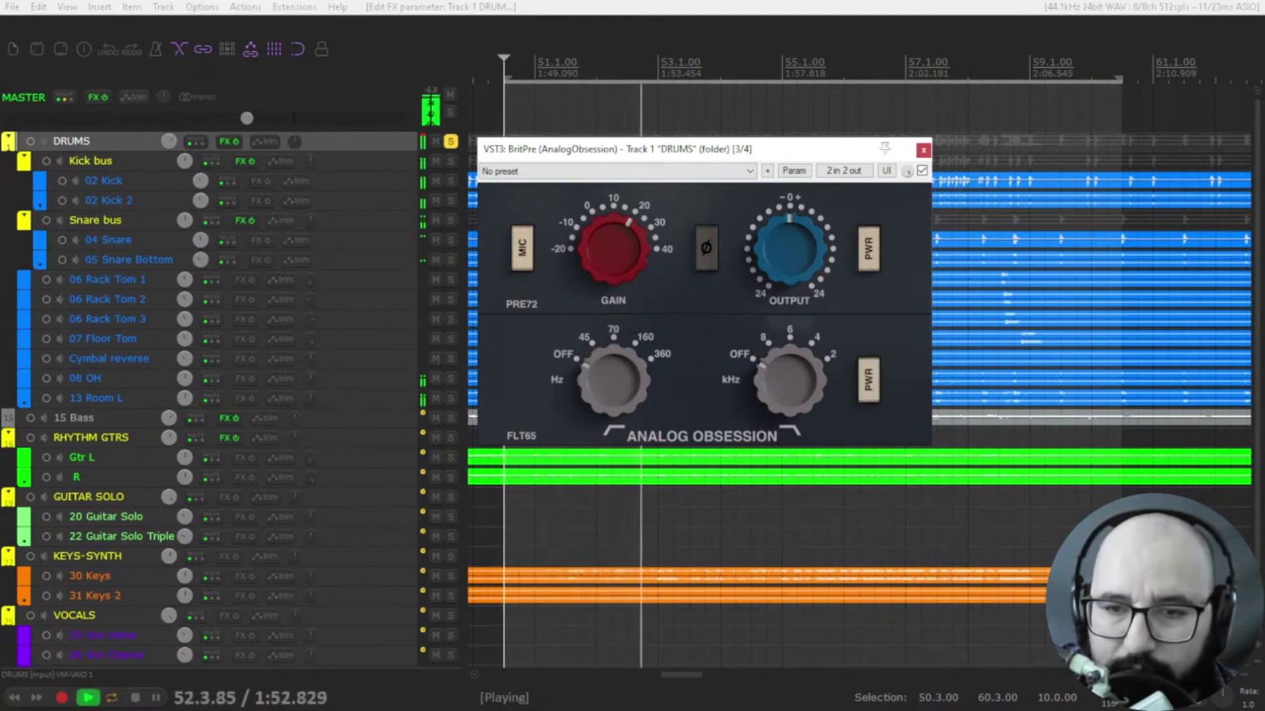
pyautogui.moveTo(789, 380)
pyautogui.mouseDown()
pyautogui.moveTo(789, 322)
pyautogui.moveTo(770, 381)
pyautogui.mouseUp()
pyautogui.press('space')
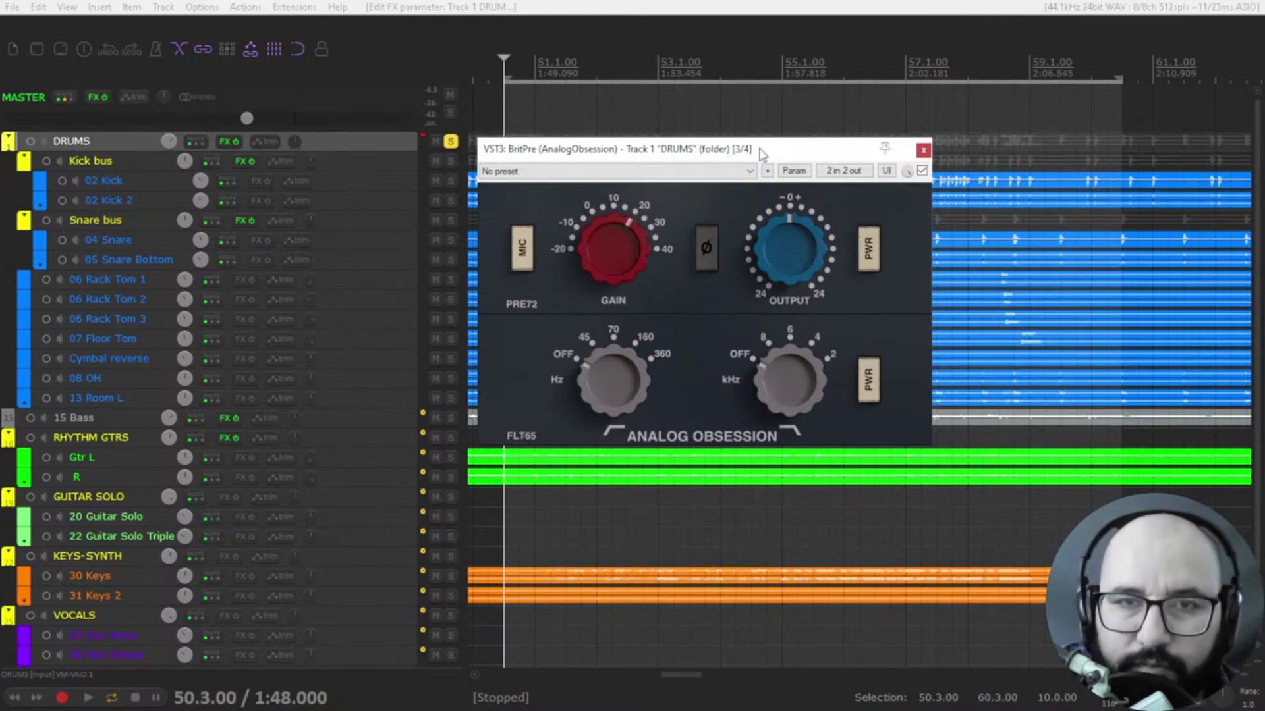
# - Close BritPre on the DRUMS track and switch the solo from DRUMS to RHYTHM GTRS
pyautogui.click(923, 152)
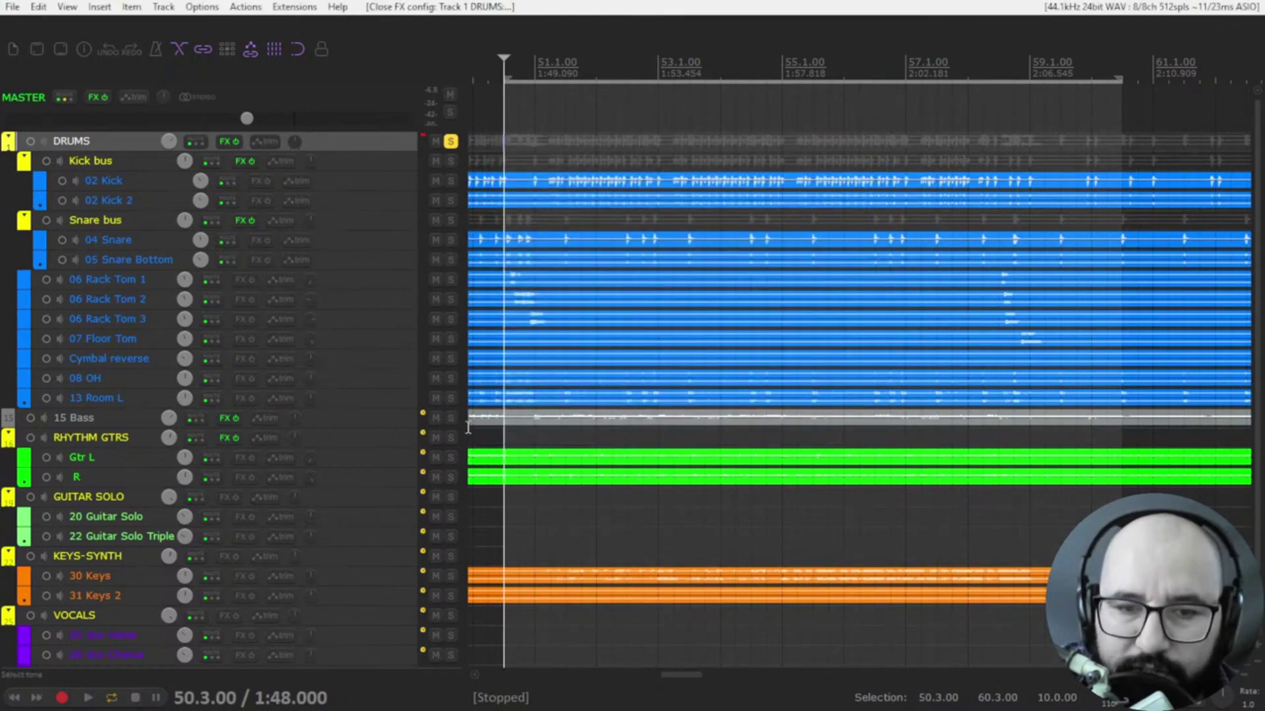
pyautogui.click(452, 142)
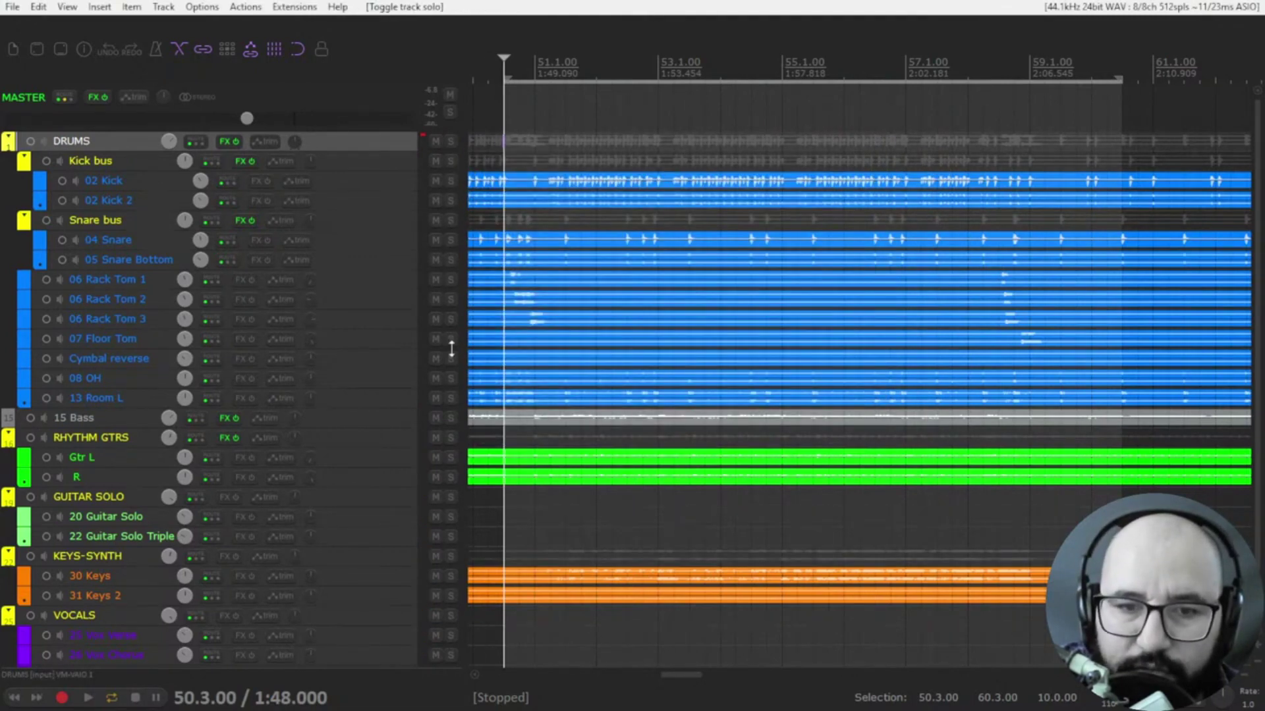
pyautogui.click(452, 439)
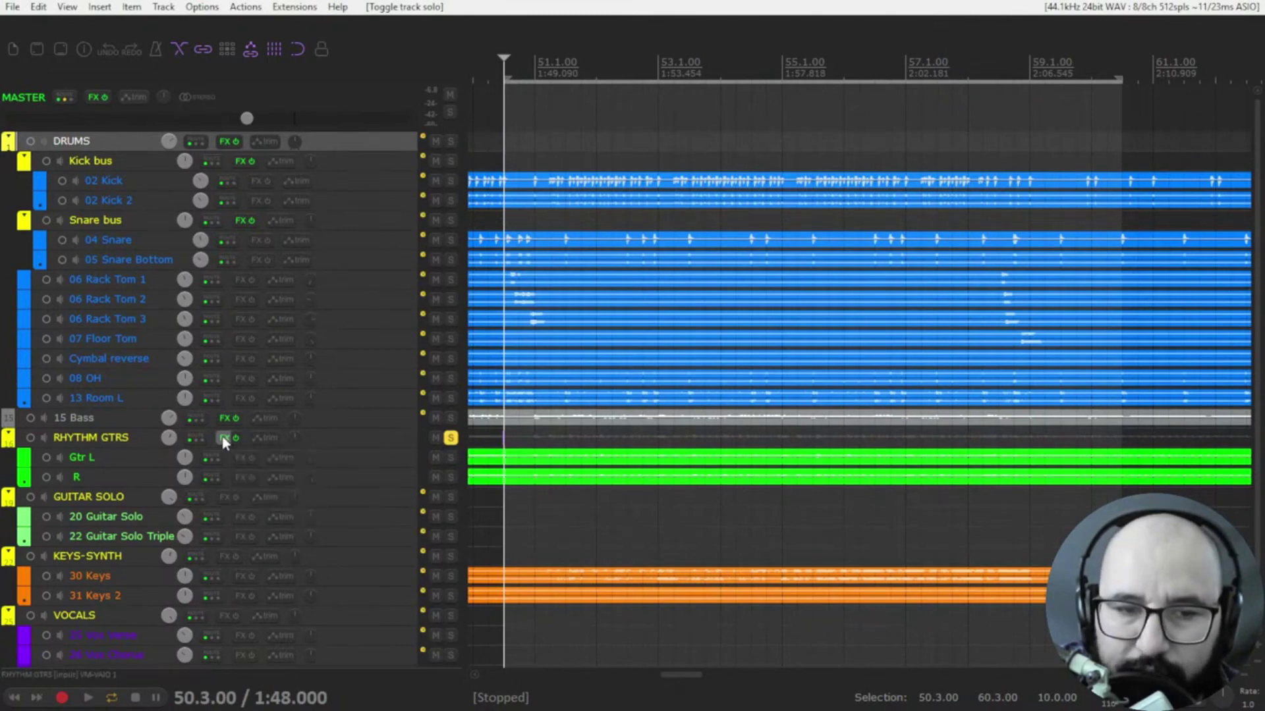
# - Open BritPre on RHYTHM GTRS, set its gain to 30 dB during playback, and compare the guitars bypassed and active
pyautogui.click(224, 438)
pyautogui.press('space')
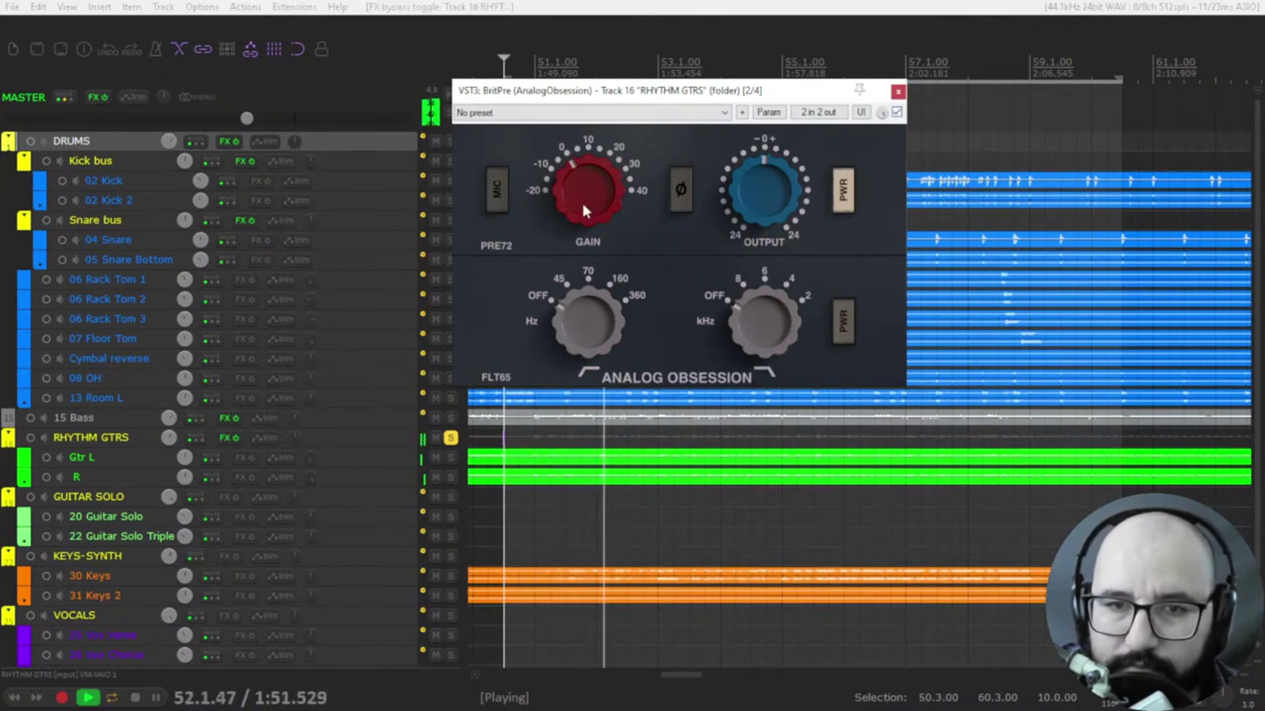
pyautogui.moveTo(581, 200); pyautogui.dragTo(581, 155)
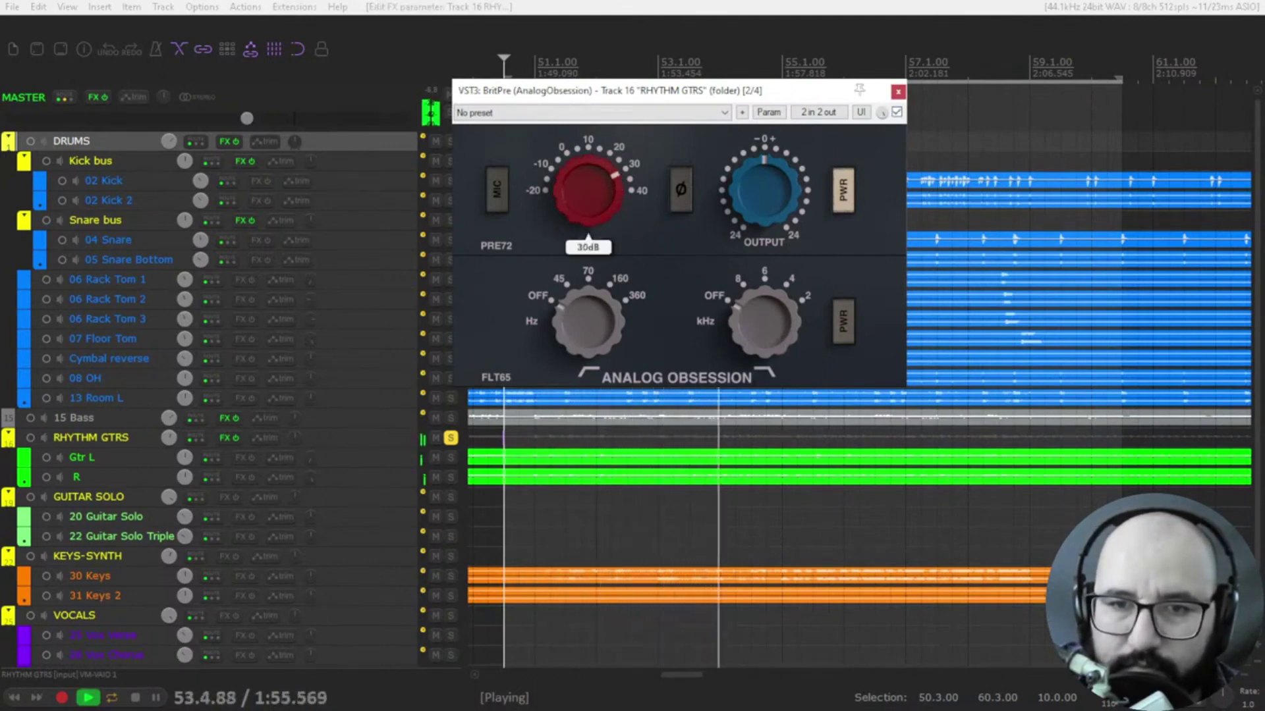
pyautogui.click(897, 112)
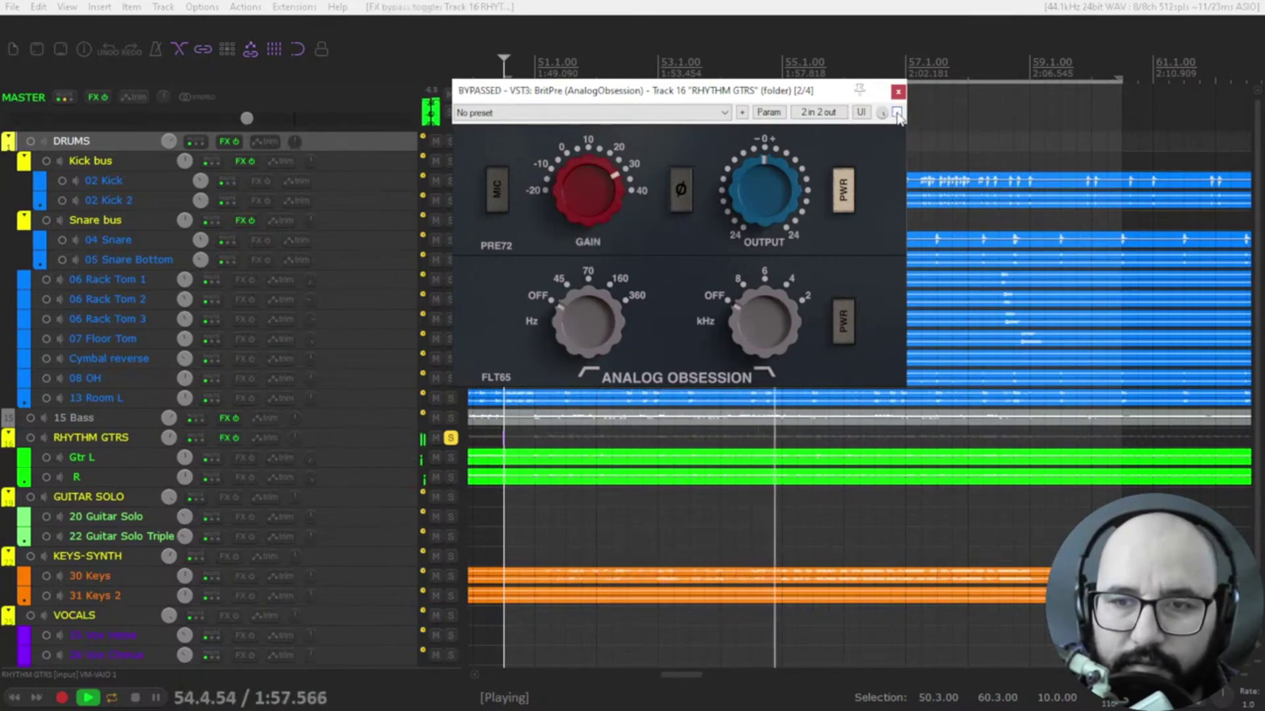
pyautogui.click(896, 113)
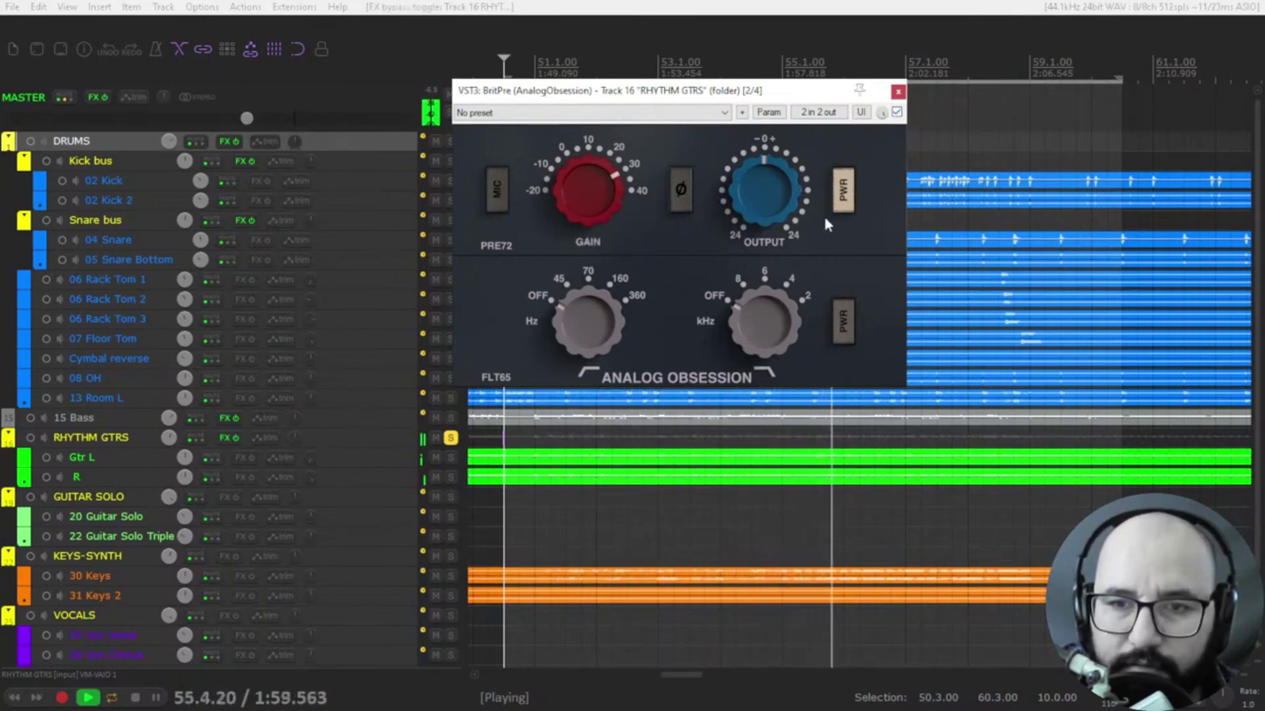
# - Unsolo RHYTHM GTRS and compare its BritPre bypassed and active within the full mix, leaving it active and stopping playback
pyautogui.click(450, 438)
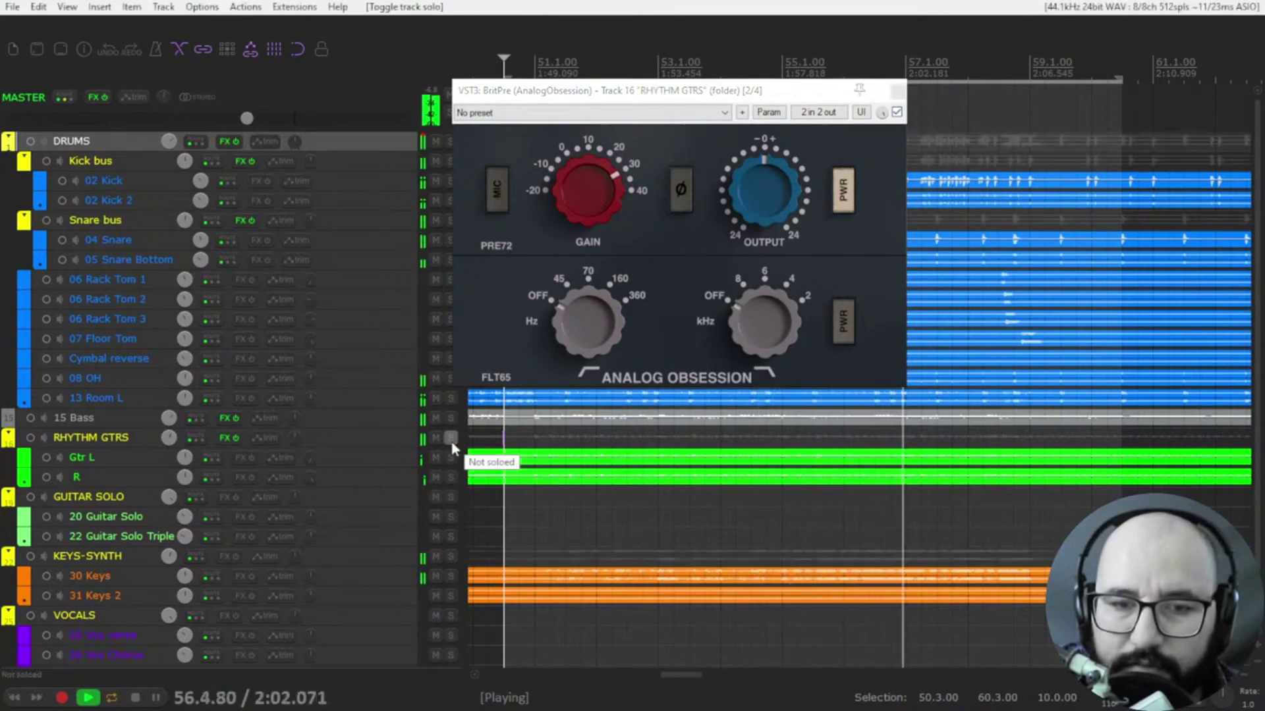
pyautogui.click(897, 112)
pyautogui.click(897, 113)
pyautogui.click(897, 113)
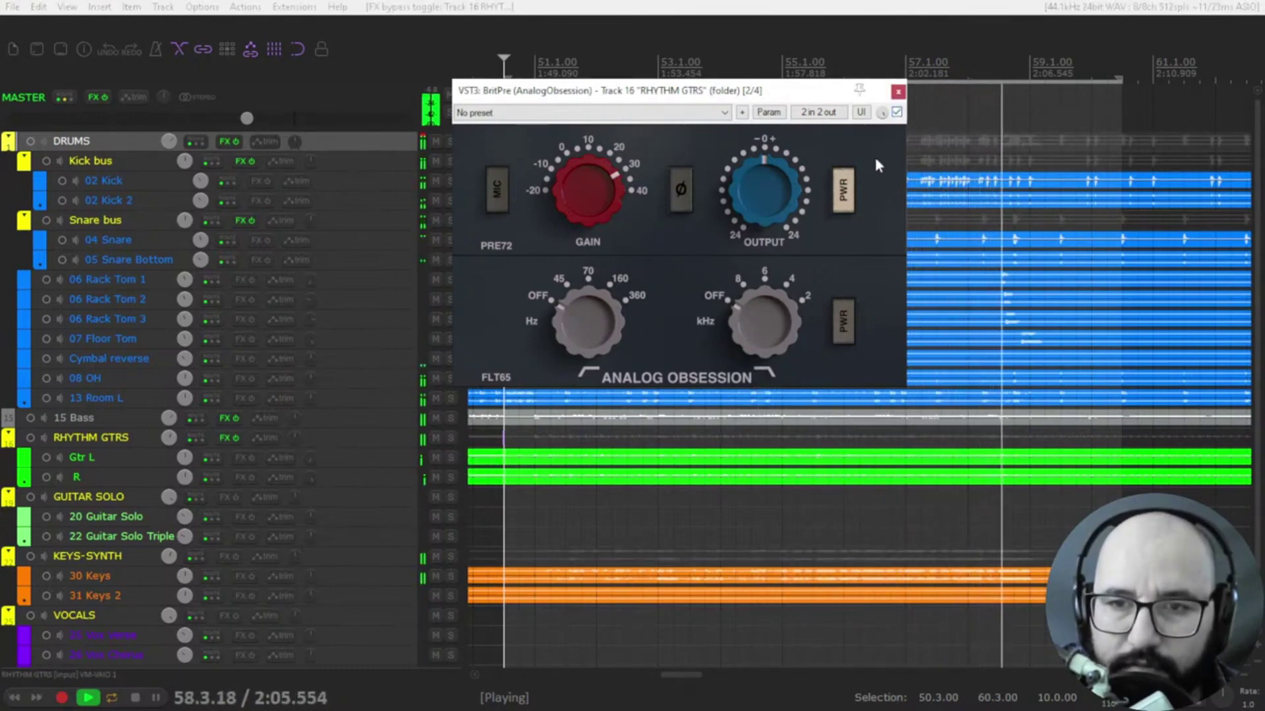
pyautogui.click(897, 113)
pyautogui.click(897, 113)
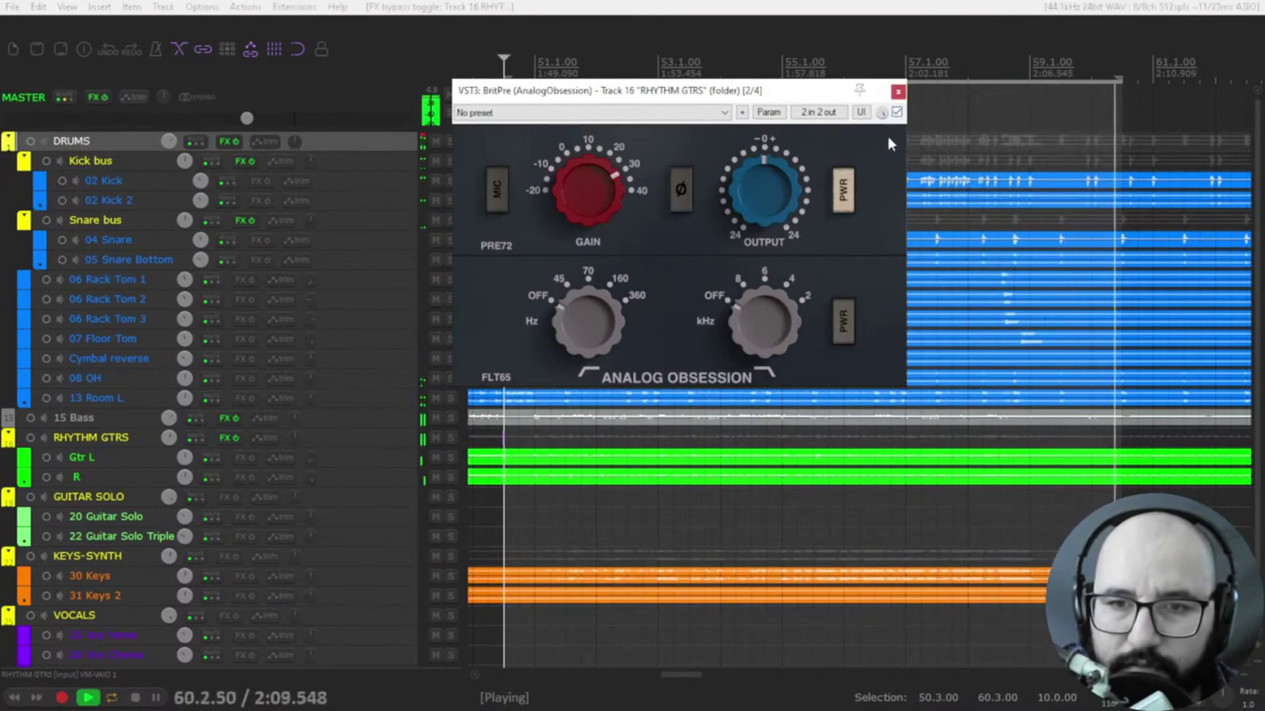
pyautogui.press('space')
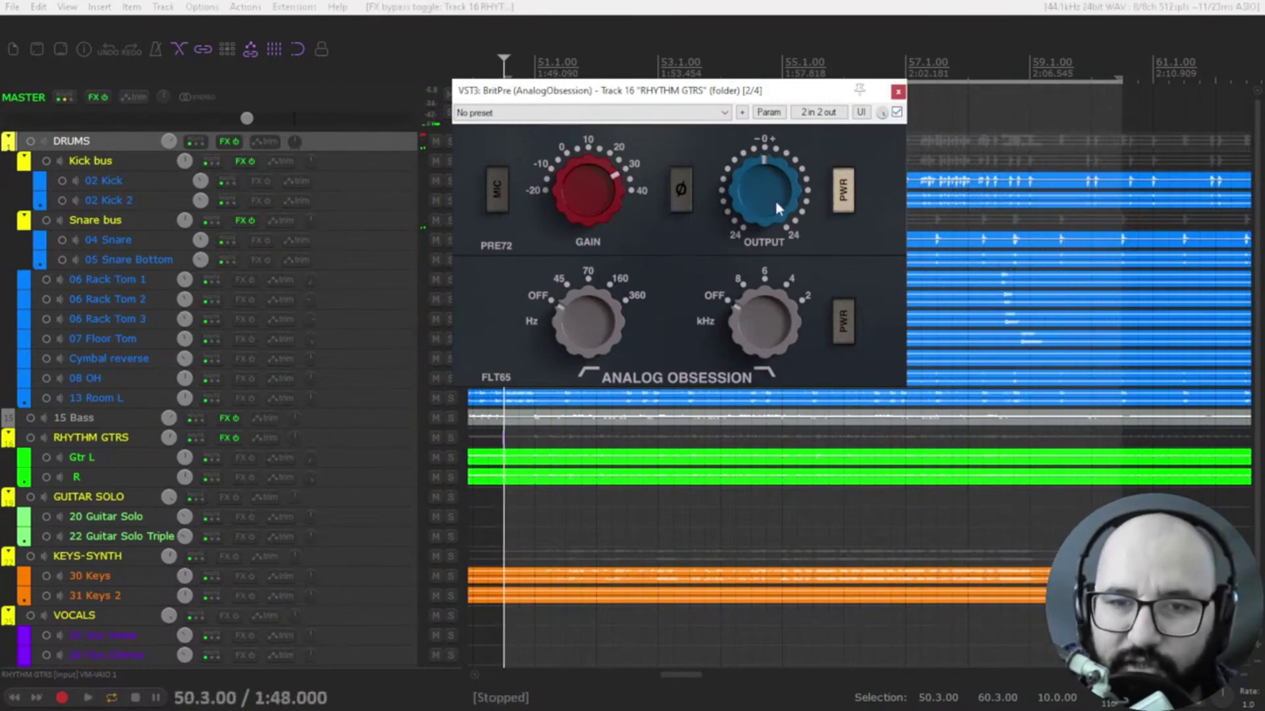